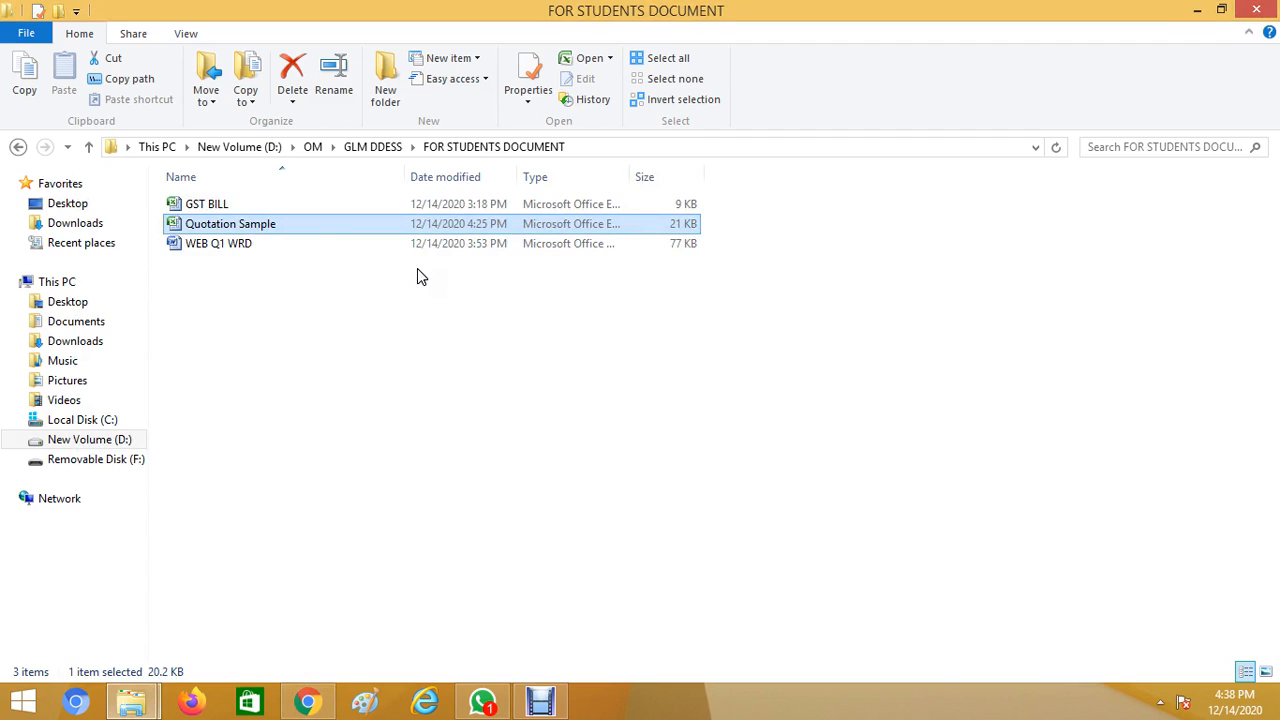
Open Quotation Sample in Excel, showing the ten-item GLM TELECOM proforma invoice.
{"action": "double_click", "coordinate": [318, 227]}
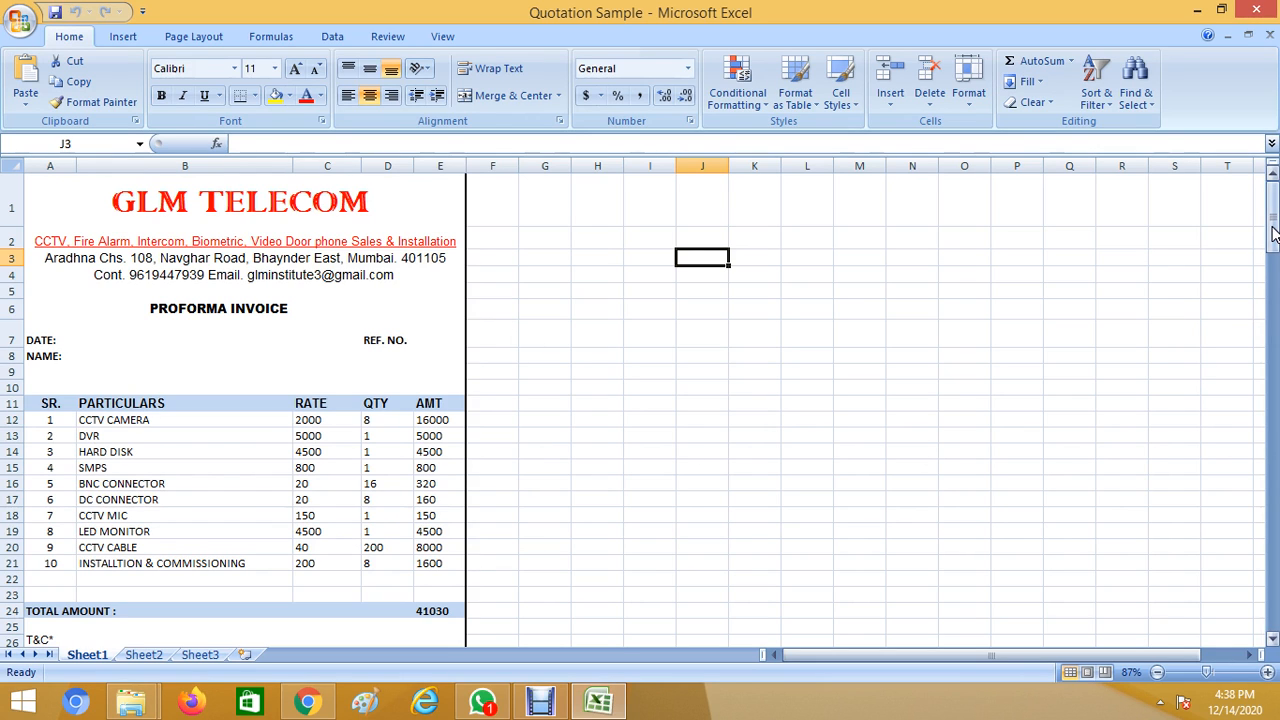
Scroll through the invoice and its 41030 total, then switch to the GLM Institute website in Chrome.
{"action": "left_click_drag", "start_coordinate": [1272, 222], "coordinate": [1272, 185]}
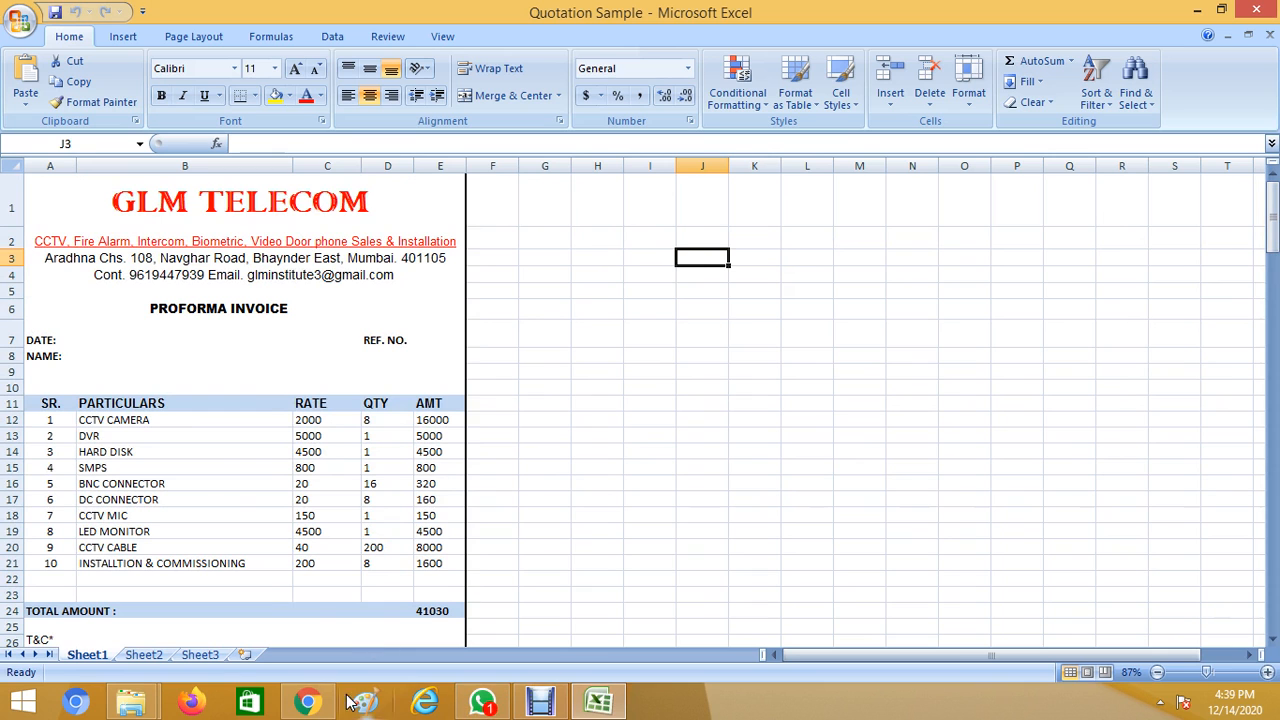
{"action": "left_click", "coordinate": [307, 705]}
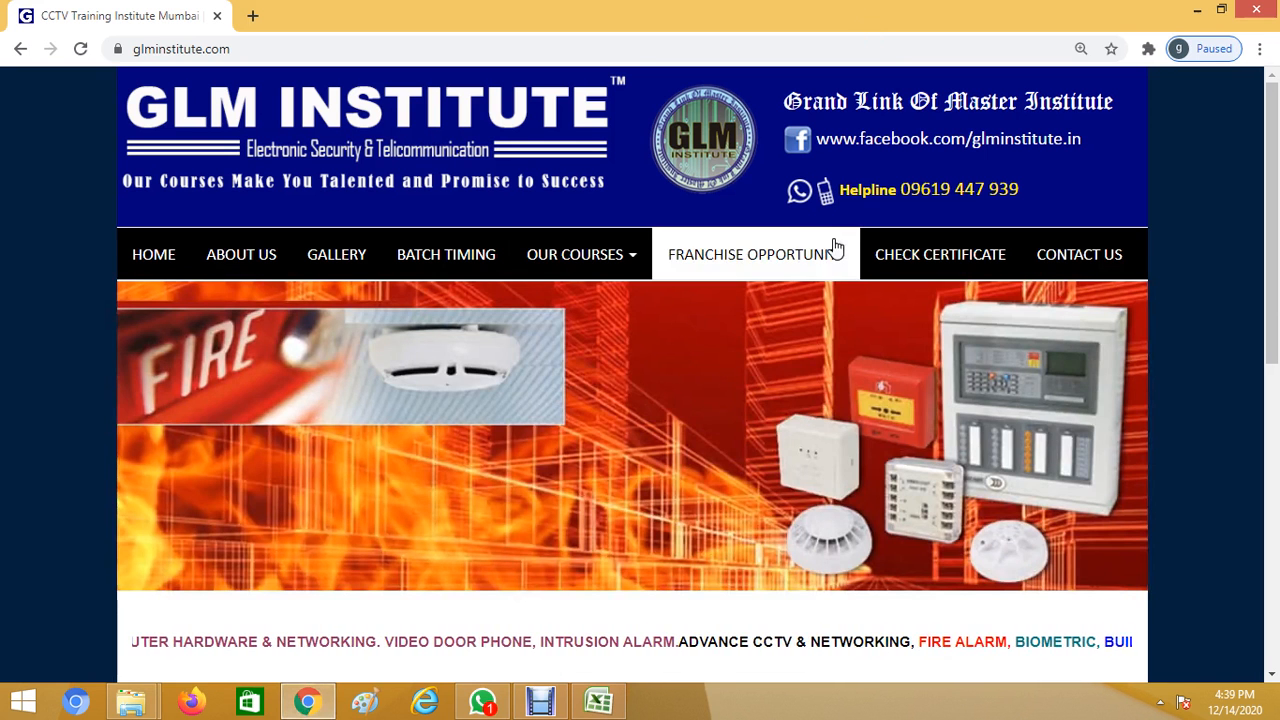
Browse the GLM Institute homepage, then minimize Chrome to return to the workbook.
{"action": "mouse_move", "coordinate": [640, 268]}
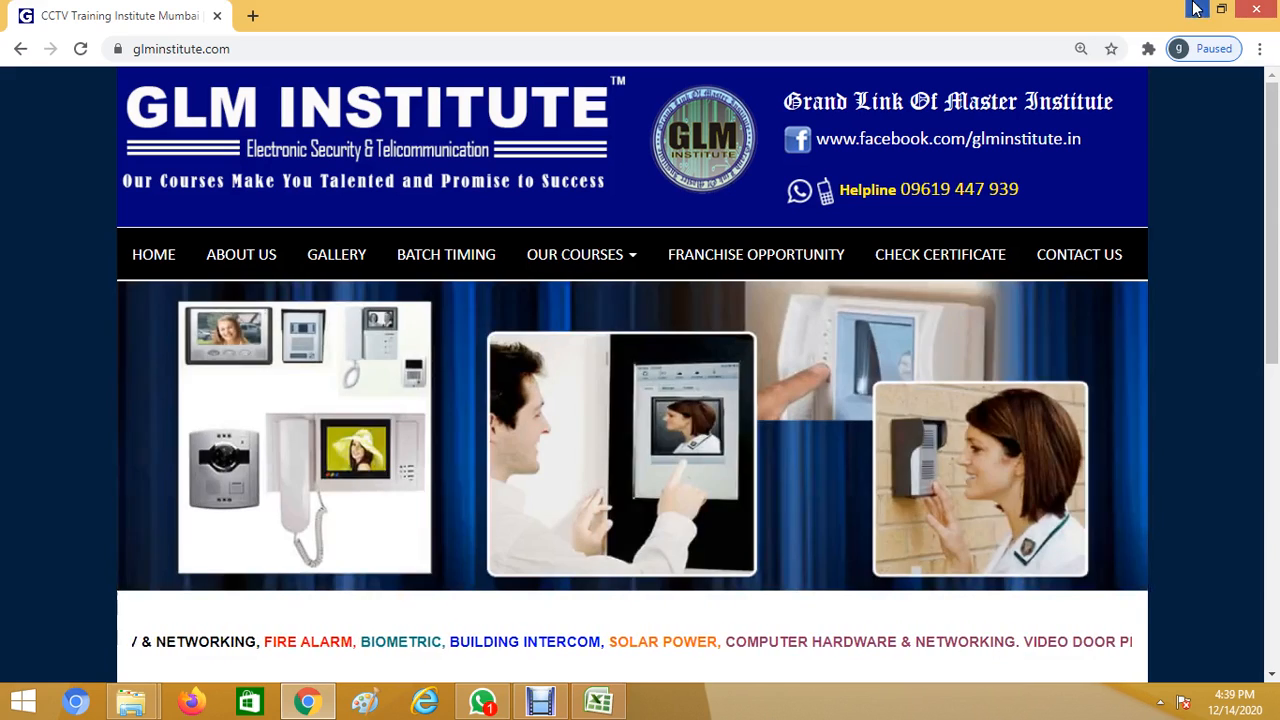
{"action": "left_click", "coordinate": [1197, 9]}
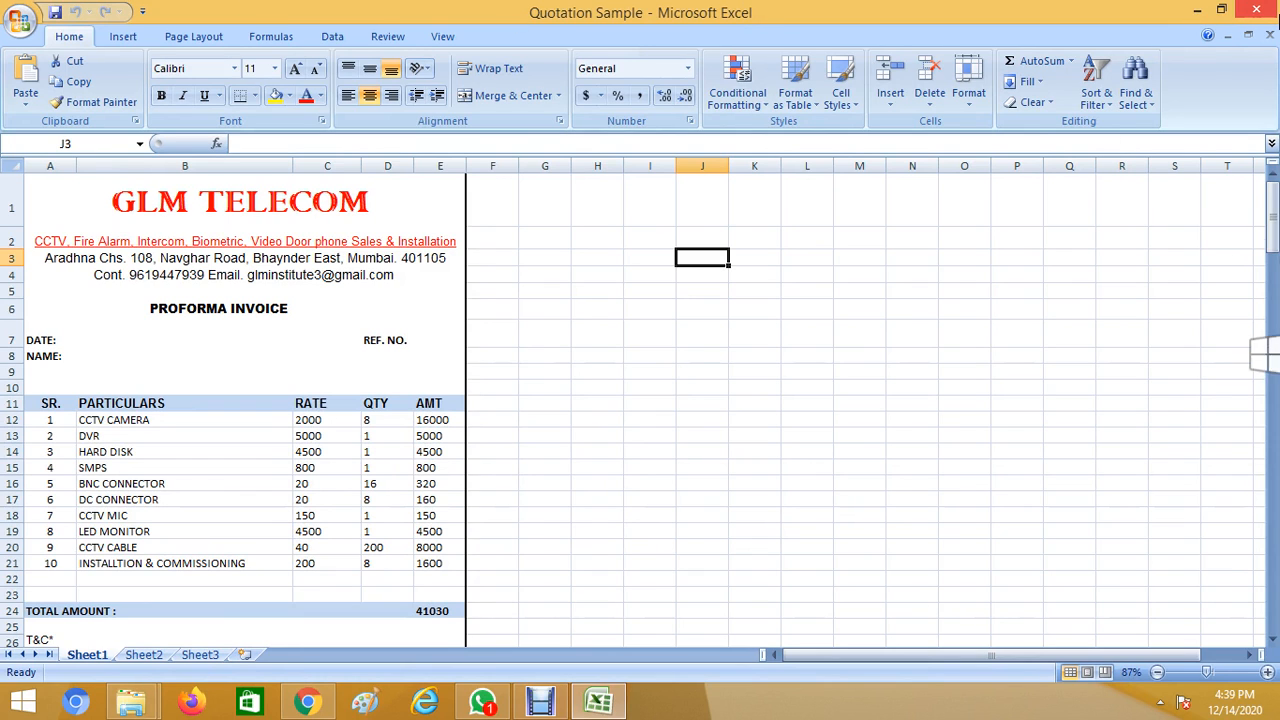
Close Excel with Alt+F4 and reopen the Quotation Sample workbook.
{"action": "key", "text": "alt+F4"}
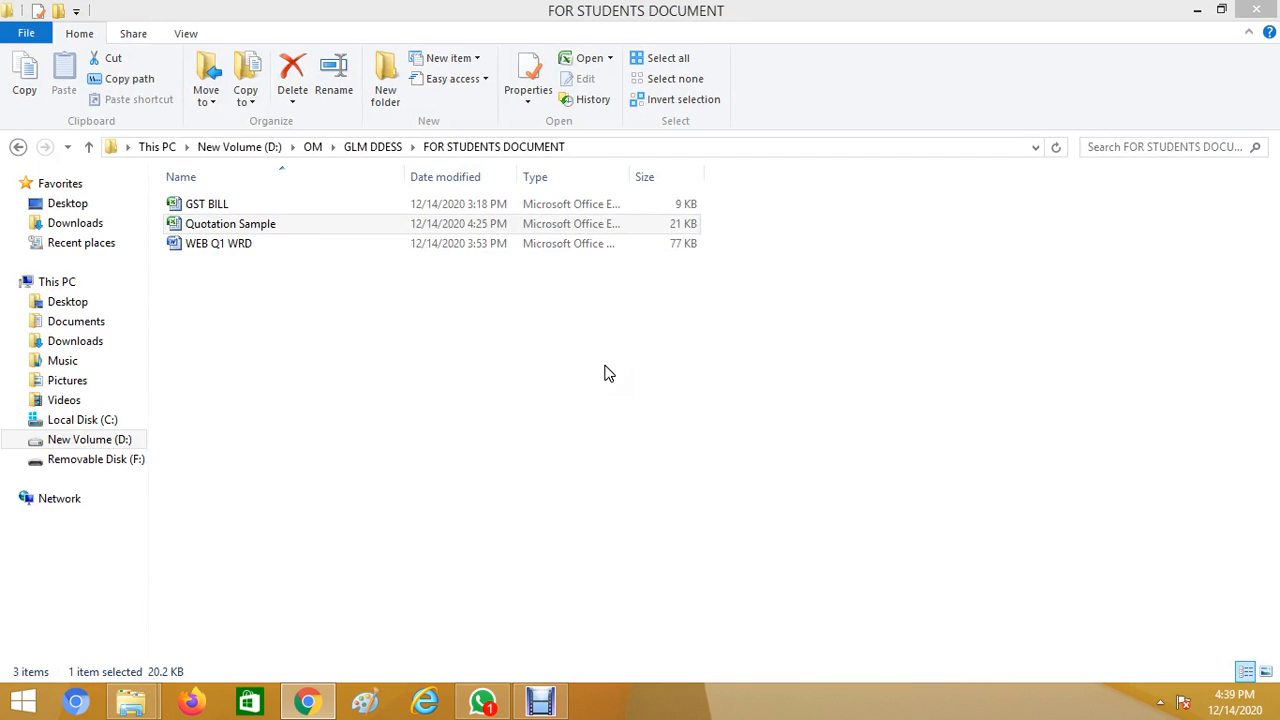
{"action": "left_click", "coordinate": [339, 226]}
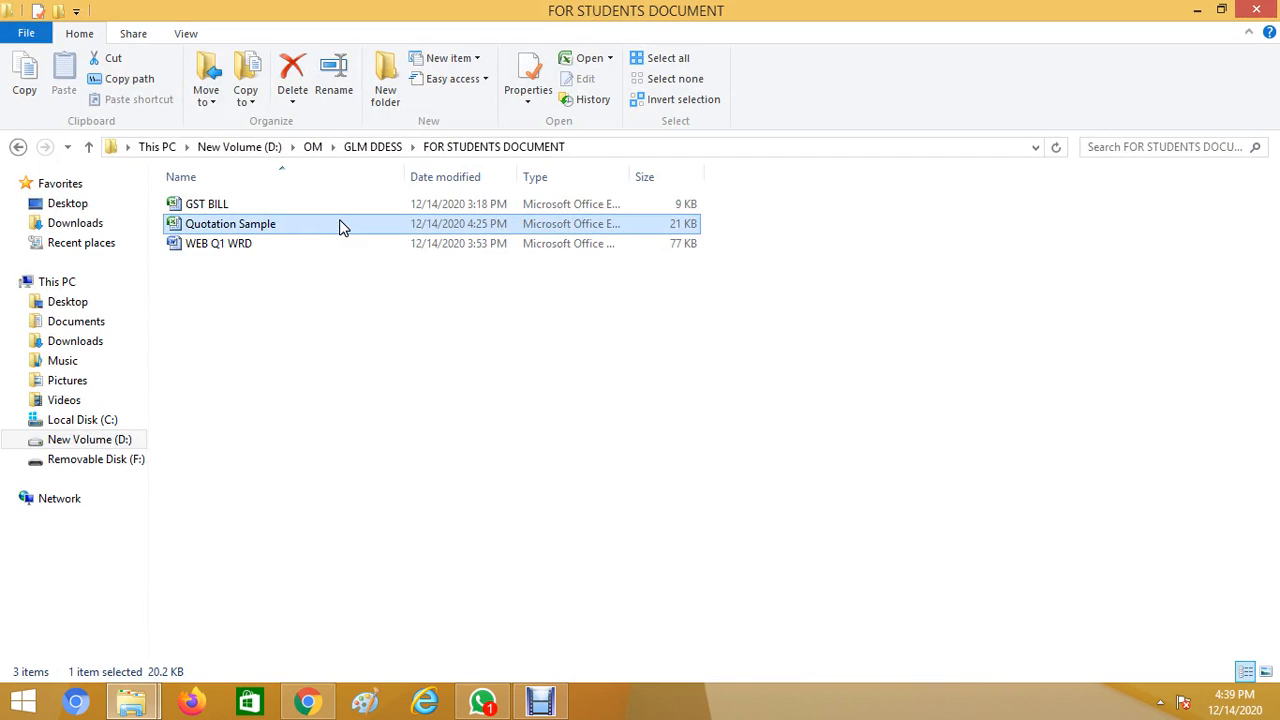
{"action": "double_click", "coordinate": [339, 226]}
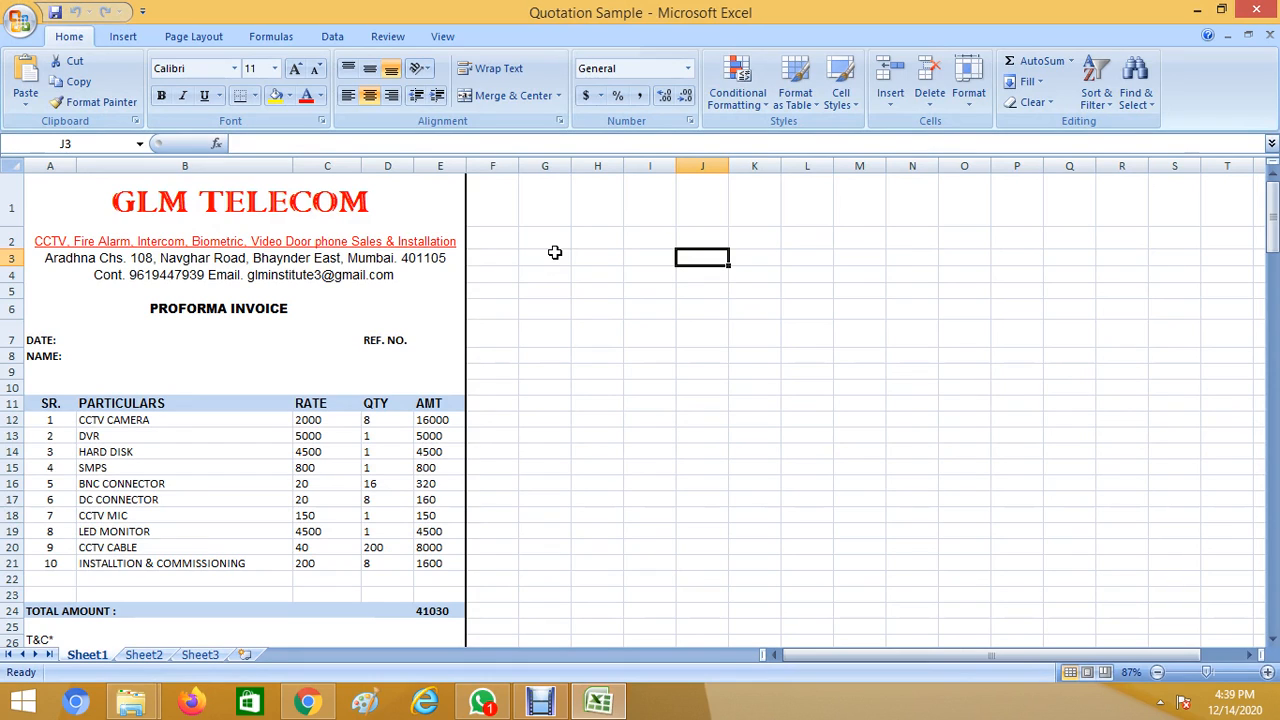
Change the title to ABC TELECOM, then undo it back to GLM TELECOM.
{"action": "left_click", "coordinate": [194, 202]}
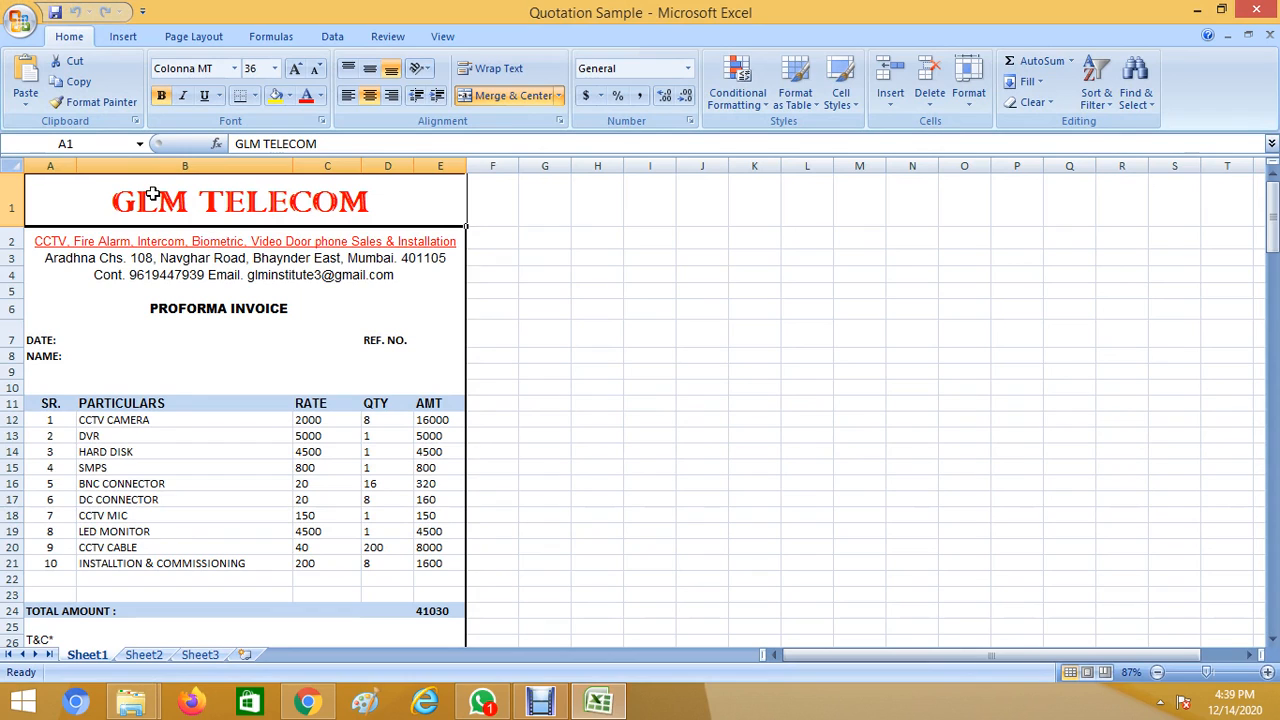
{"action": "double_click", "coordinate": [155, 195]}
{"action": "left_click_drag", "start_coordinate": [190, 197], "coordinate": [101, 197]}
{"action": "type", "text": "A"}
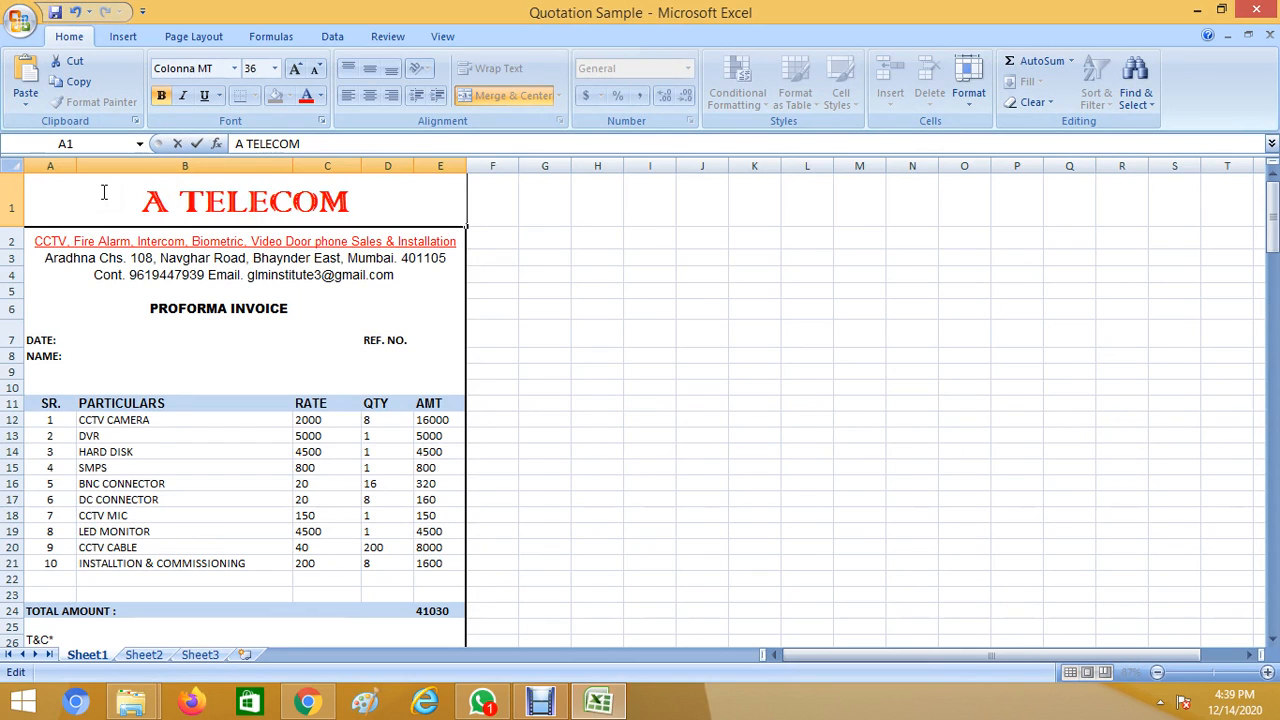
{"action": "type", "text": "BC"}
{"action": "left_click", "coordinate": [648, 262]}
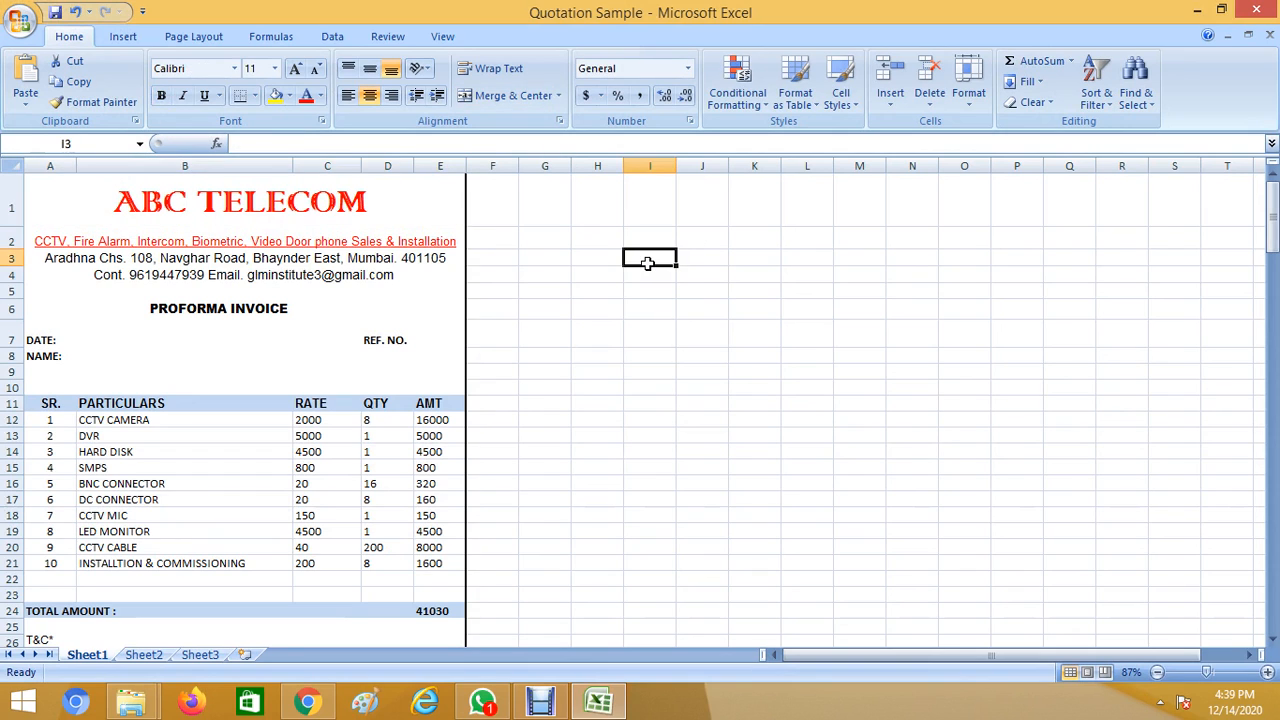
{"action": "key", "text": "ctrl+z"}
Edit the services line under the title, then bring up the Windows Start screen.
{"action": "left_click", "coordinate": [418, 243]}
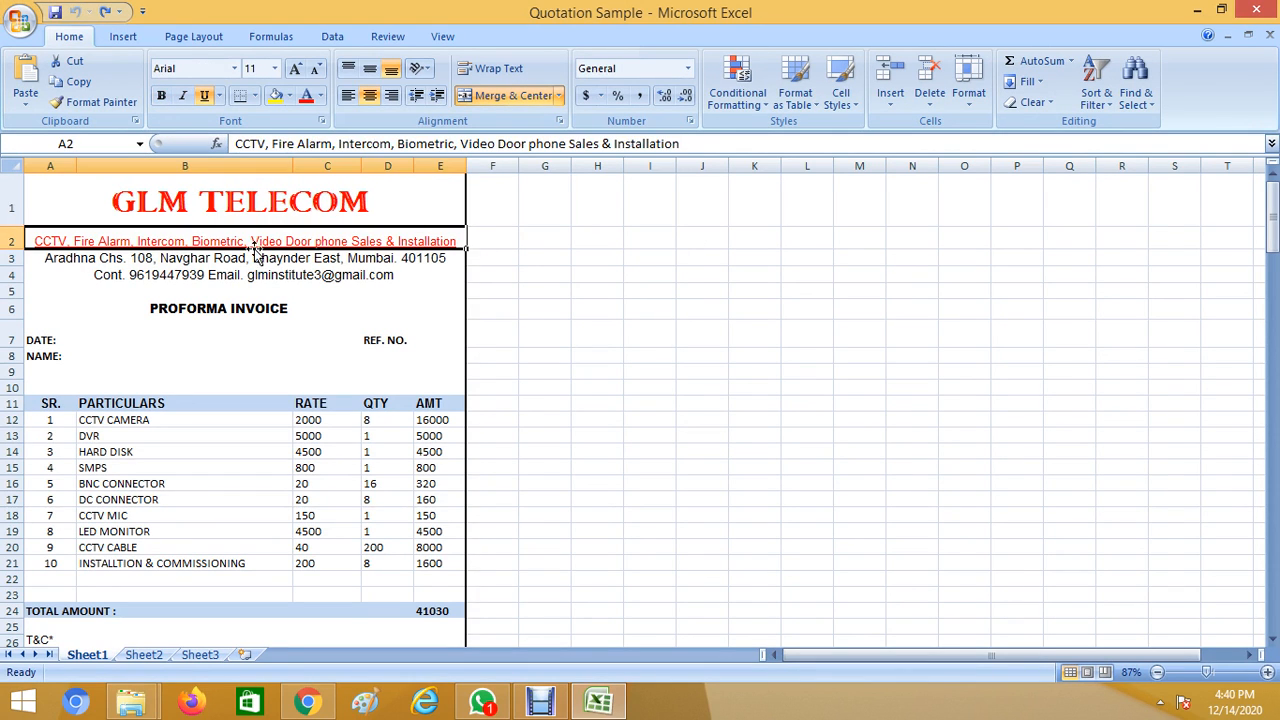
{"action": "double_click", "coordinate": [491, 251]}
{"action": "left_click", "coordinate": [434, 242]}
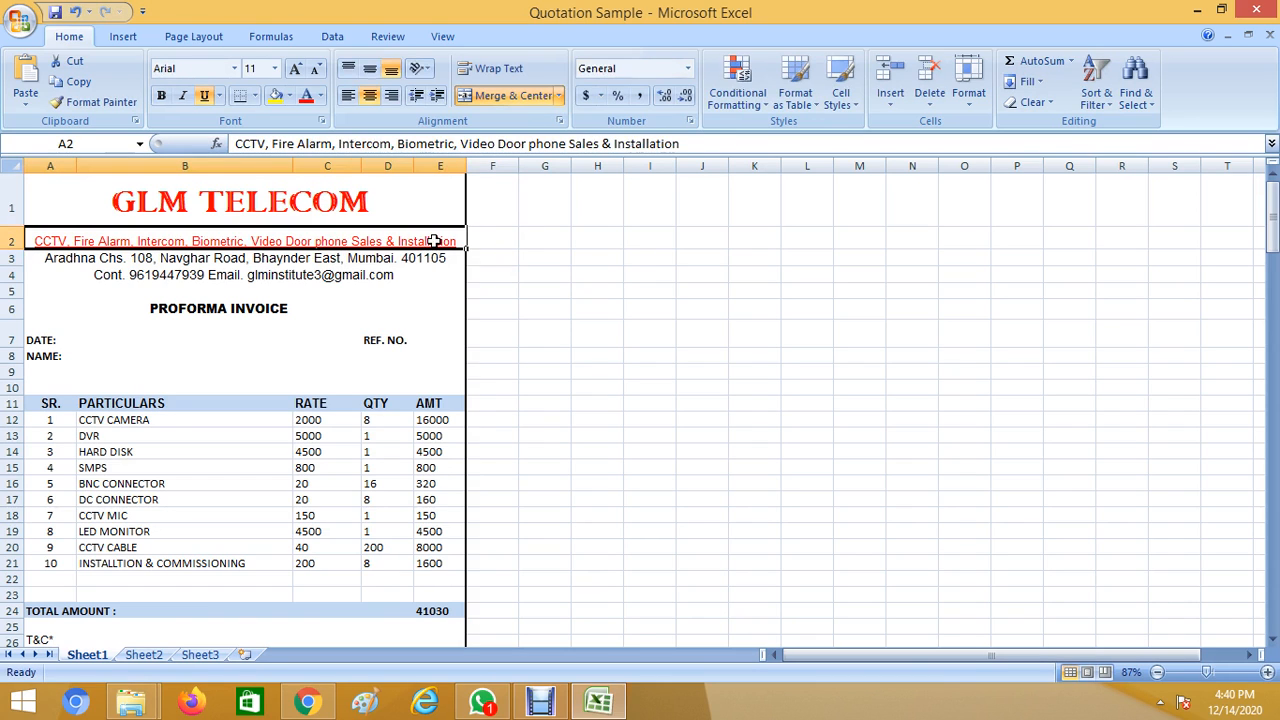
{"action": "double_click", "coordinate": [369, 238]}
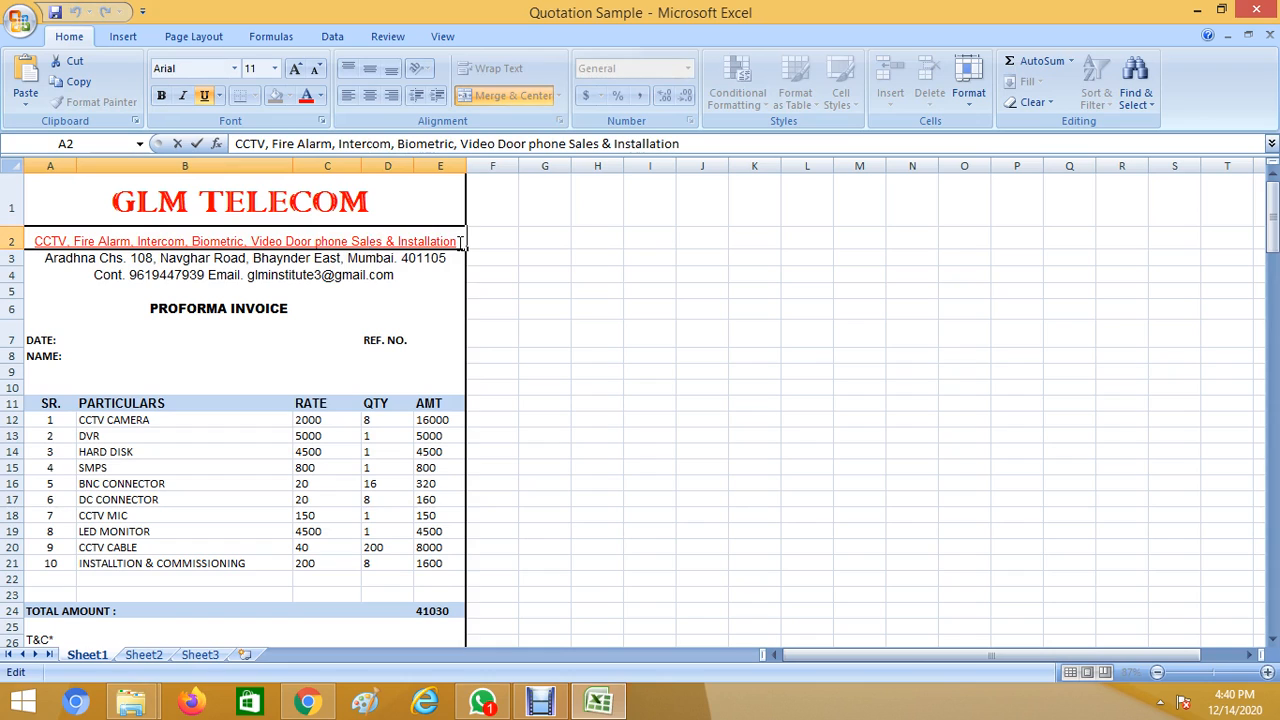
{"action": "mouse_move", "coordinate": [452, 241]}
{"action": "left_mouse_down"}
{"action": "mouse_move", "coordinate": [270, 243]}
{"action": "mouse_move", "coordinate": [445, 243]}
{"action": "left_mouse_up"}
{"action": "left_click", "coordinate": [290, 248]}
{"action": "left_click", "coordinate": [461, 246]}
{"action": "left_click", "coordinate": [205, 258]}
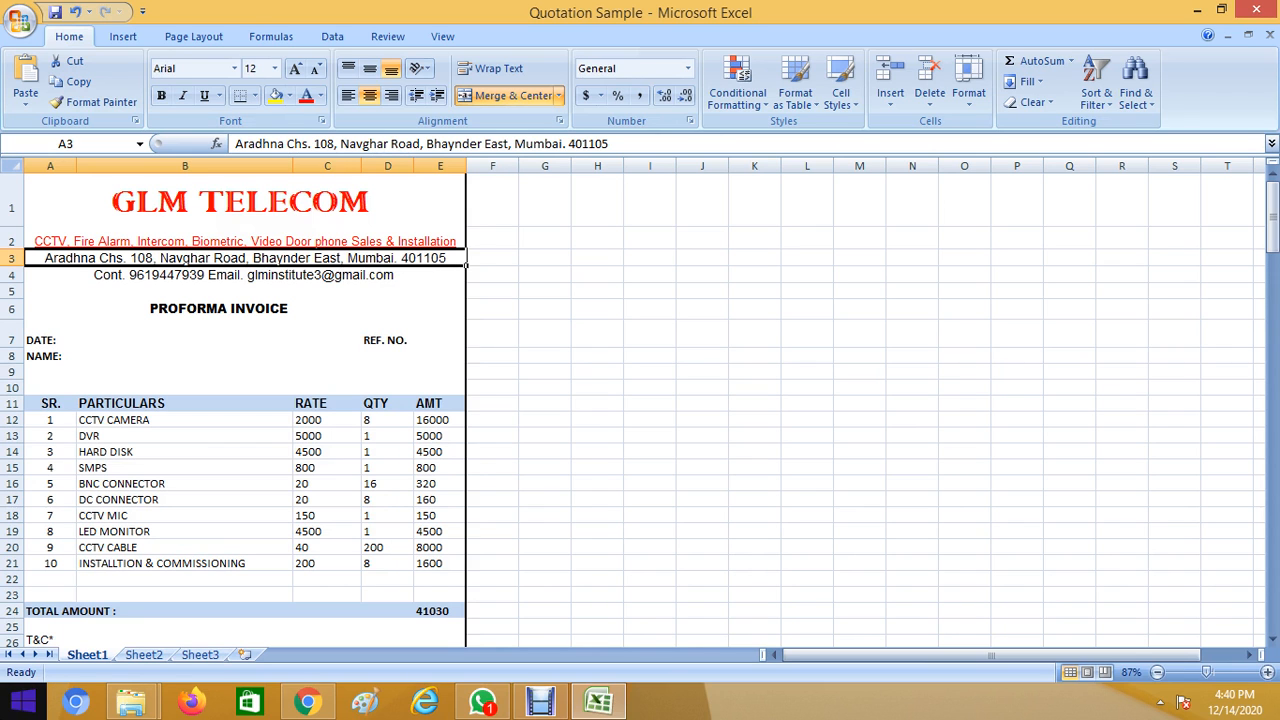
{"action": "left_click", "coordinate": [22, 700]}
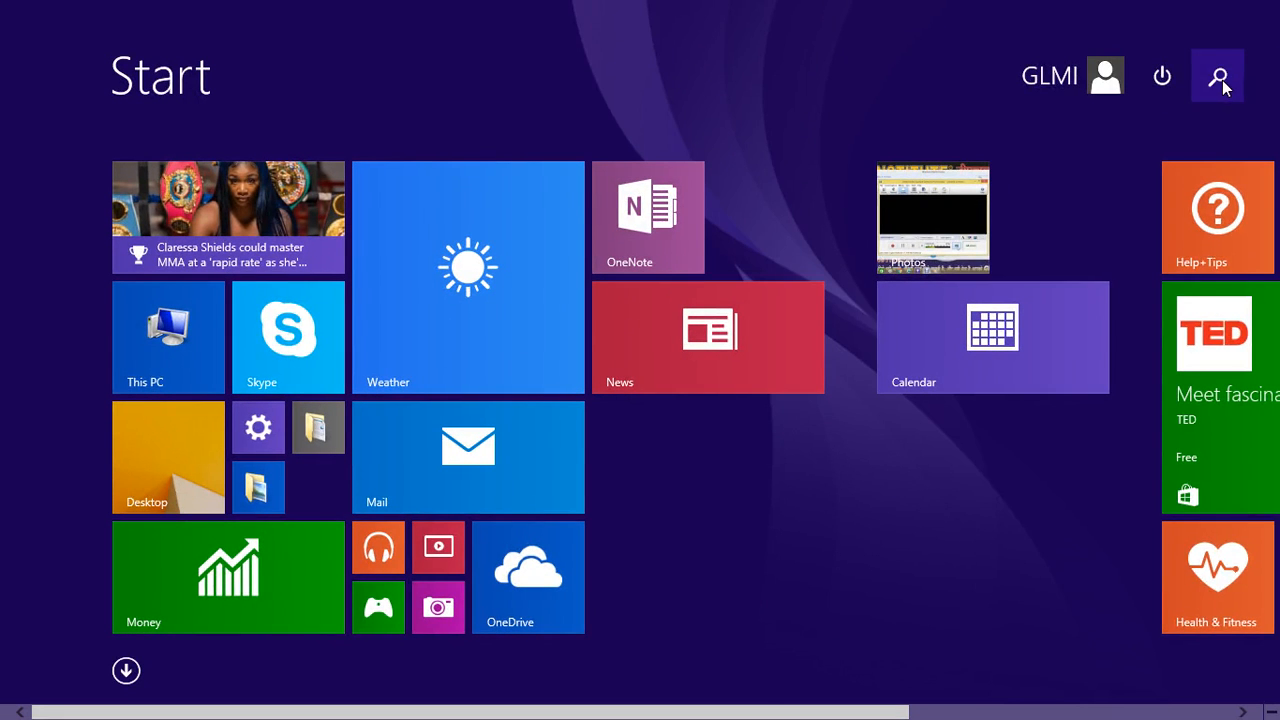
Search for KEY and launch the On-Screen Keyboard.
{"action": "left_click", "coordinate": [1218, 76]}
{"action": "type", "text": "KEY"}
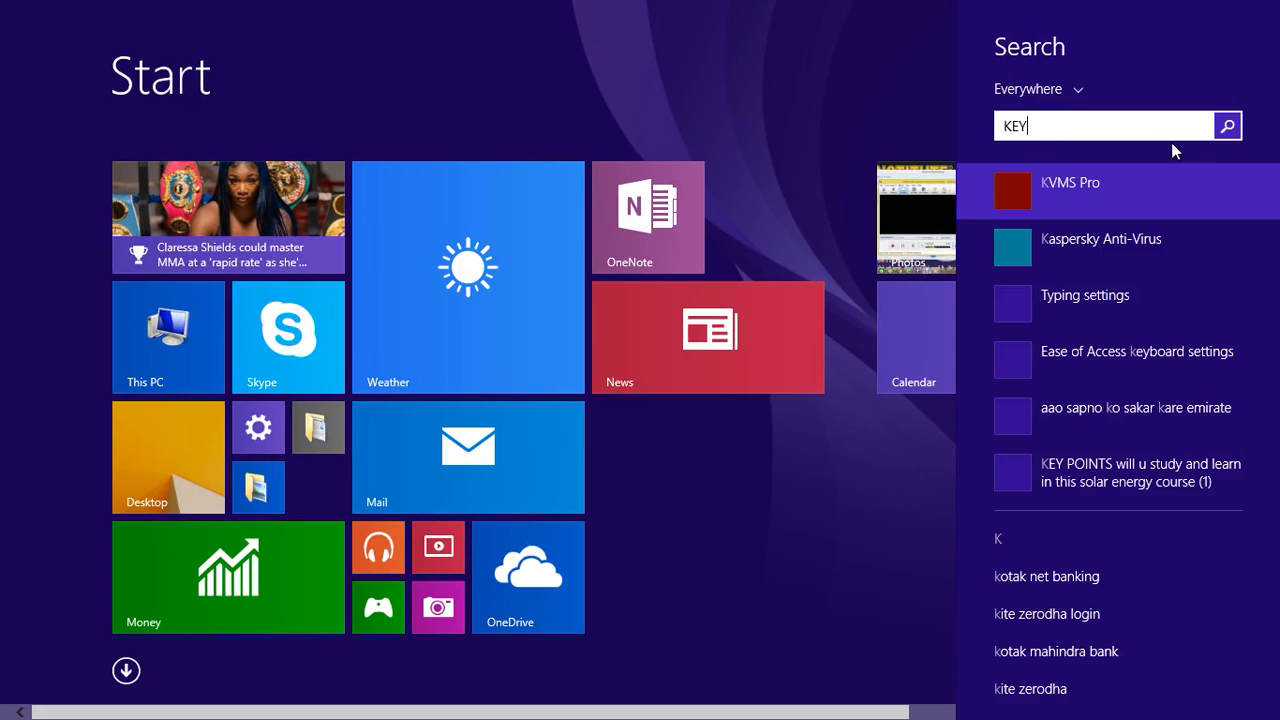
{"action": "left_click", "coordinate": [1139, 189]}
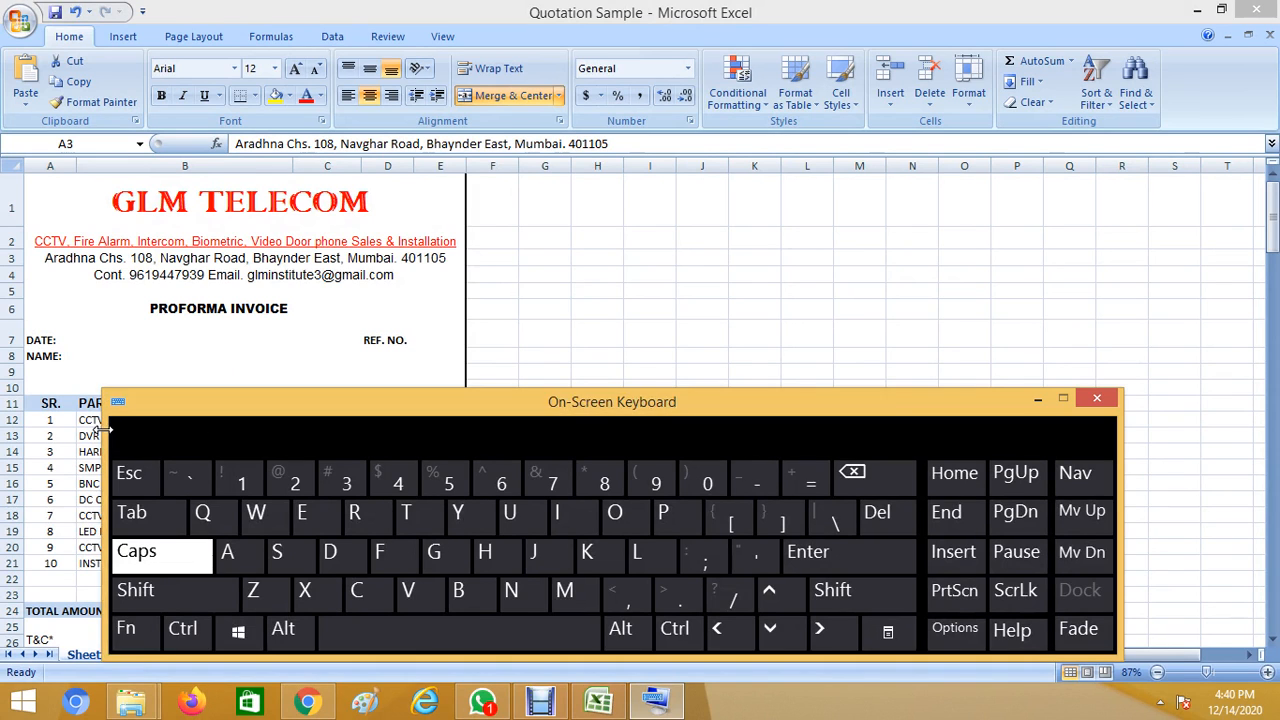
Shrink and move the on-screen keyboard, then try replacing the contact phone number and undo it.
{"action": "left_click_drag", "start_coordinate": [106, 428], "coordinate": [452, 485]}
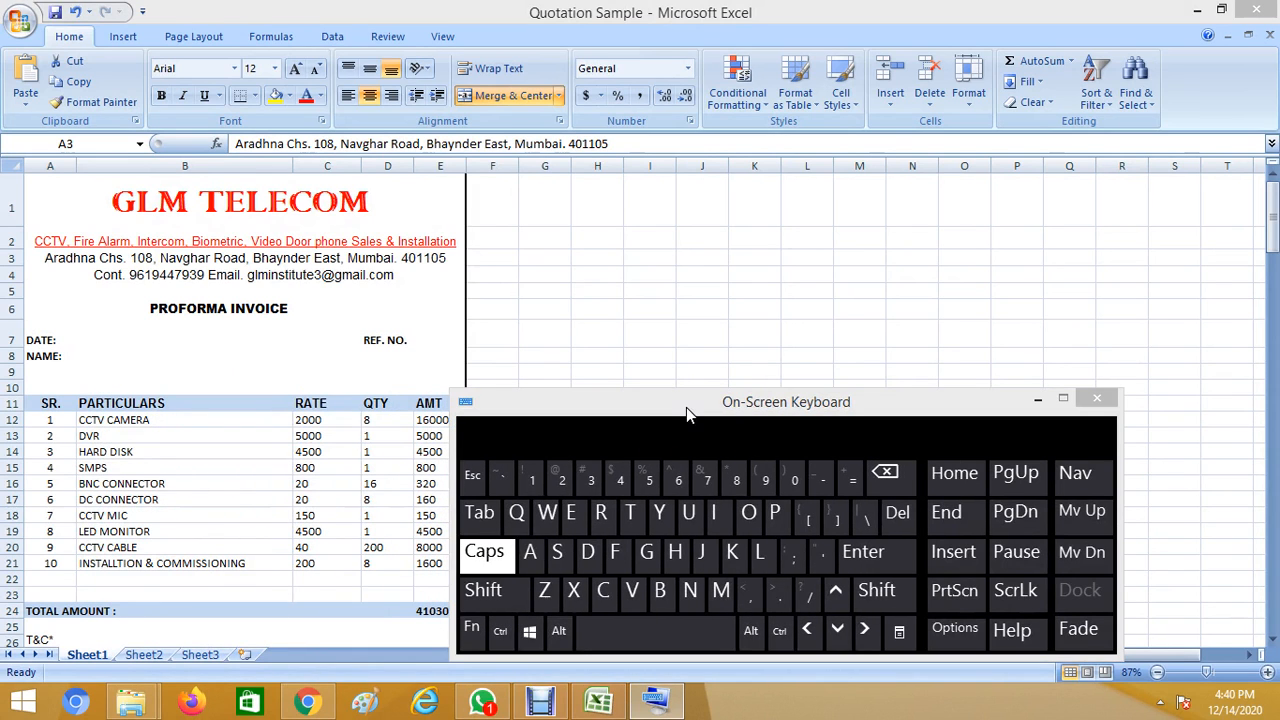
{"action": "left_click_drag", "start_coordinate": [686, 407], "coordinate": [779, 254]}
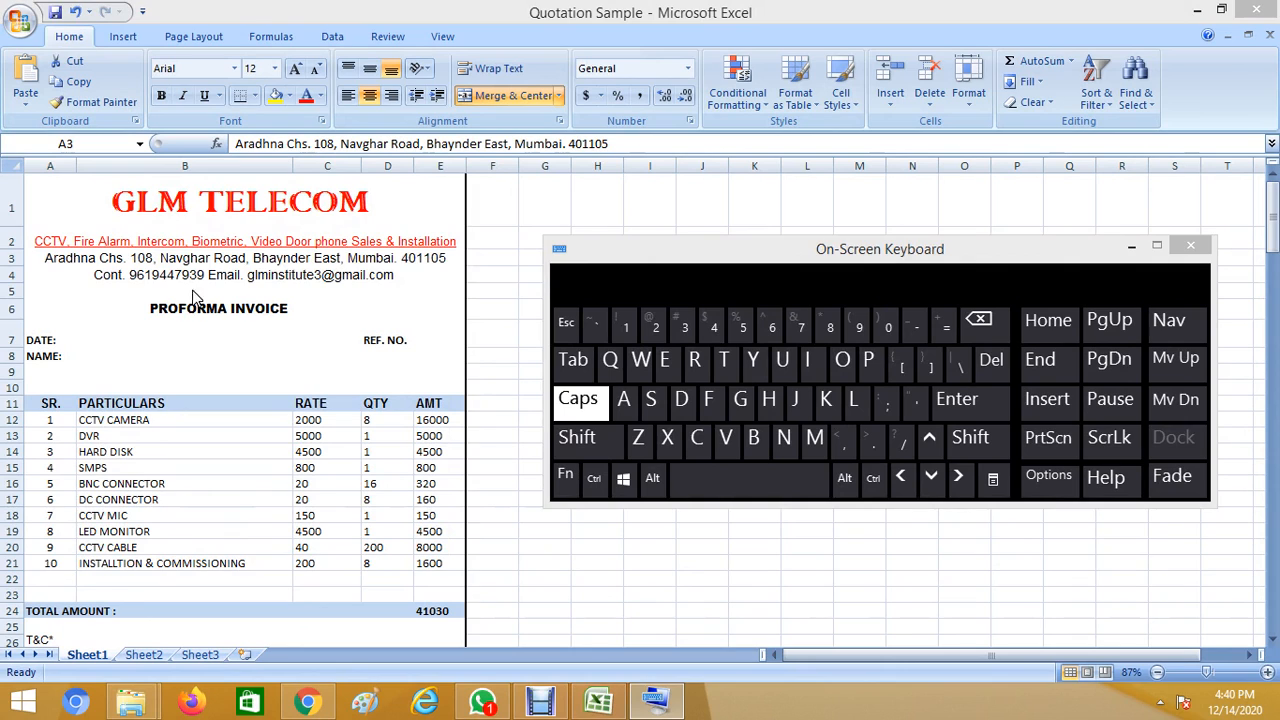
{"action": "left_click", "coordinate": [240, 280]}
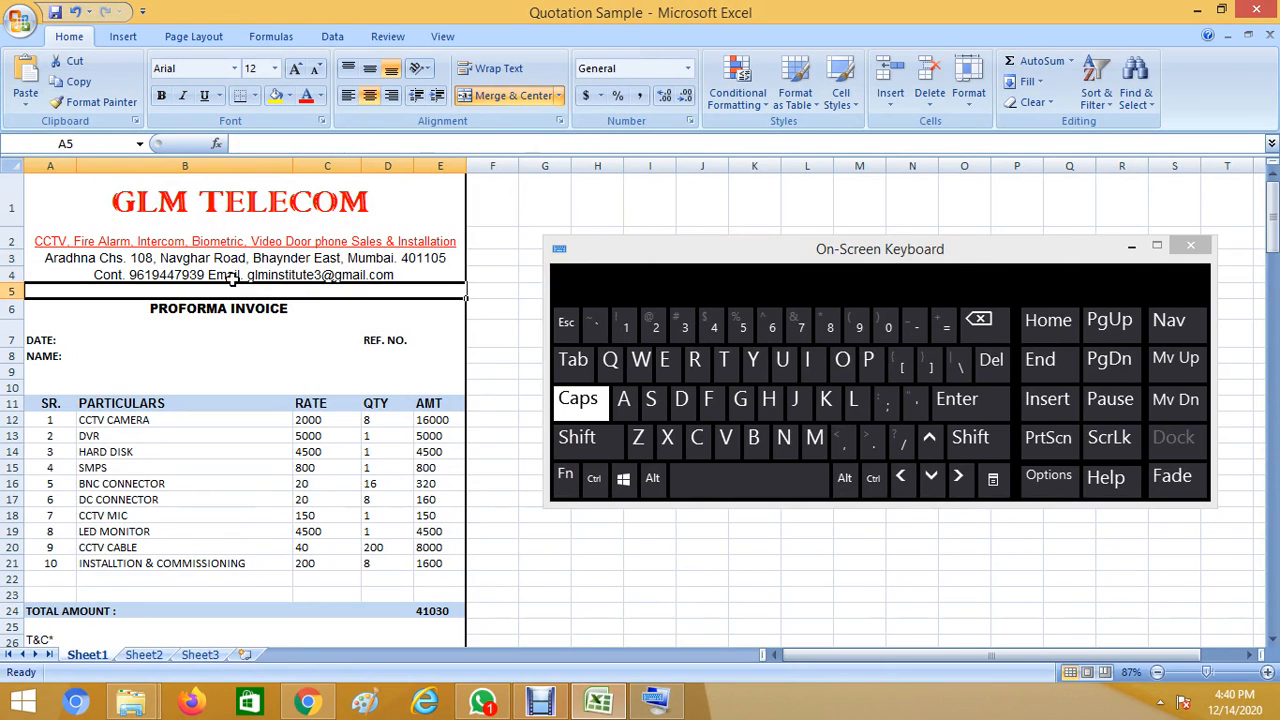
{"action": "double_click", "coordinate": [161, 276]}
{"action": "left_click_drag", "start_coordinate": [210, 275], "coordinate": [131, 275]}
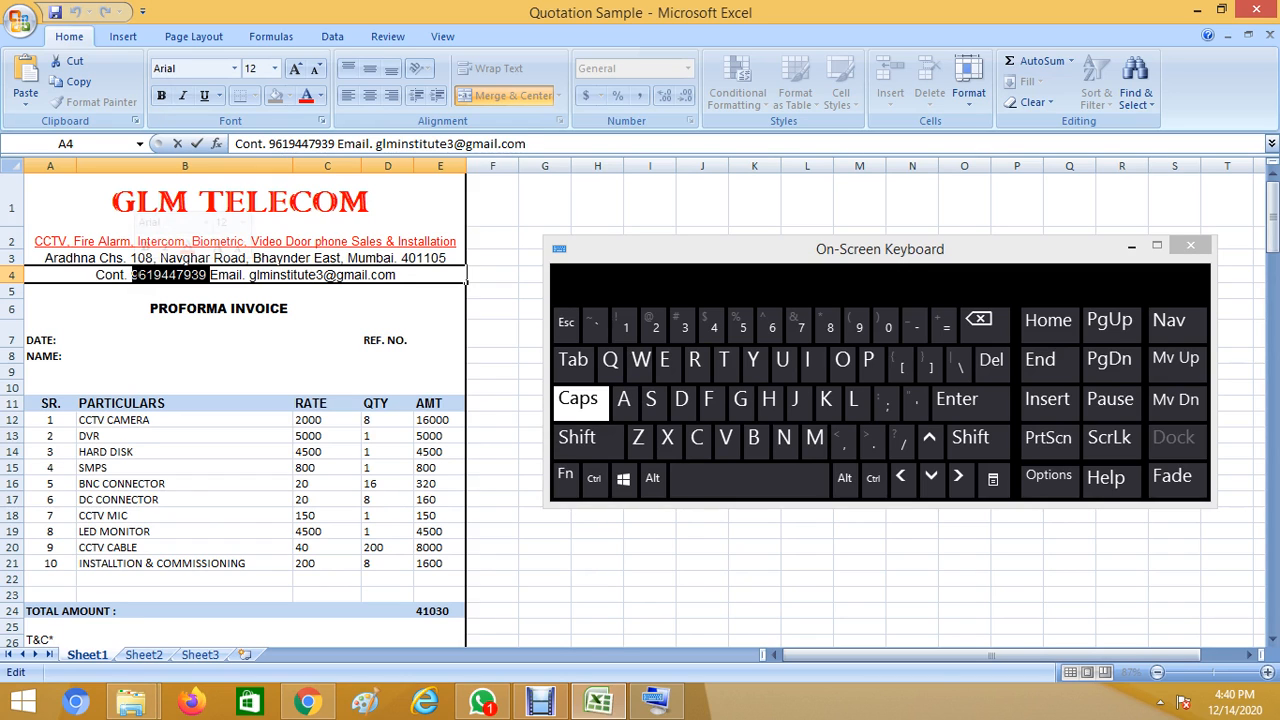
{"action": "type", "text": "96969"}
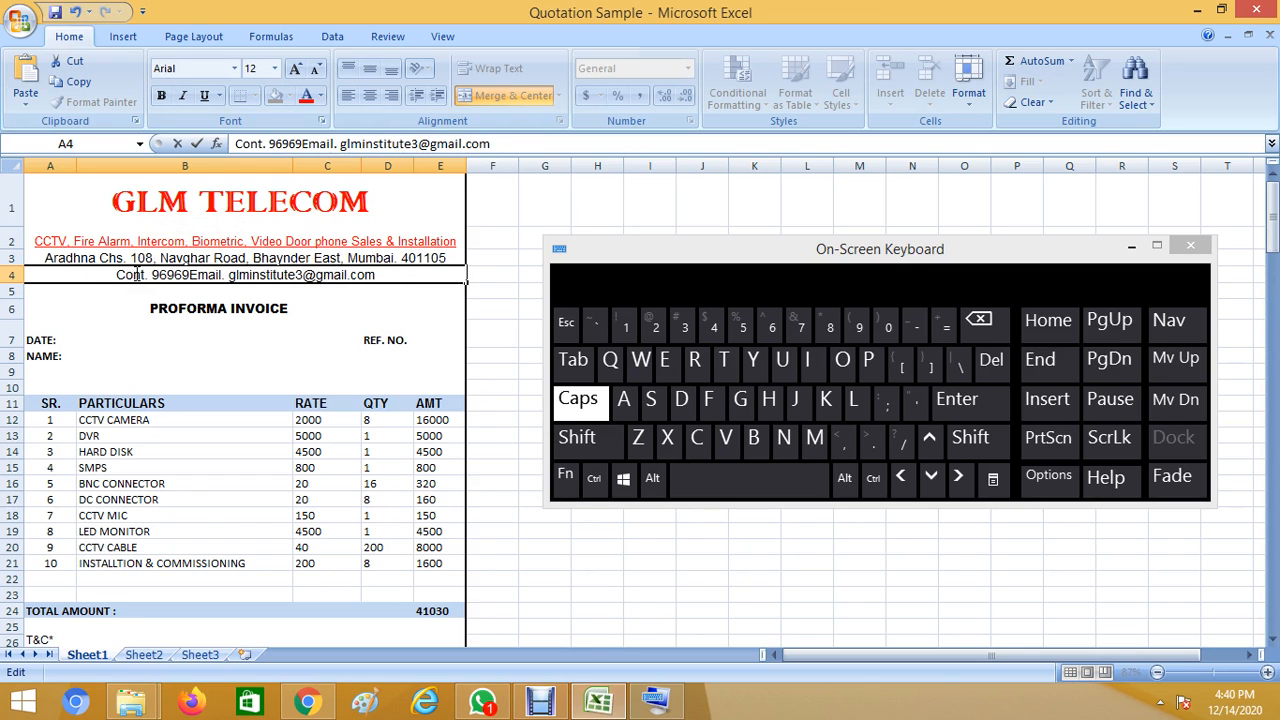
{"action": "key", "text": "ctrl+z"}
{"action": "left_click", "coordinate": [260, 308]}
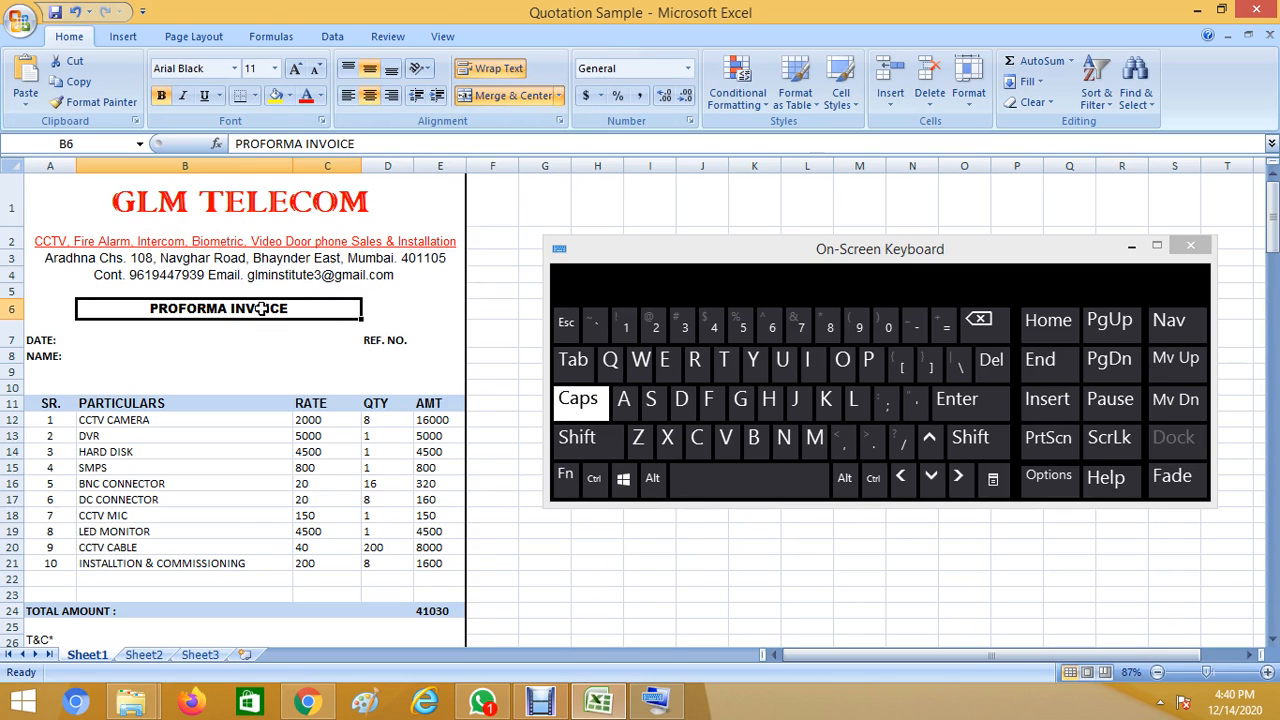
Enter the date as DATE: 14Dec. 20 using the on-screen keyboard.
{"action": "left_click", "coordinate": [98, 337]}
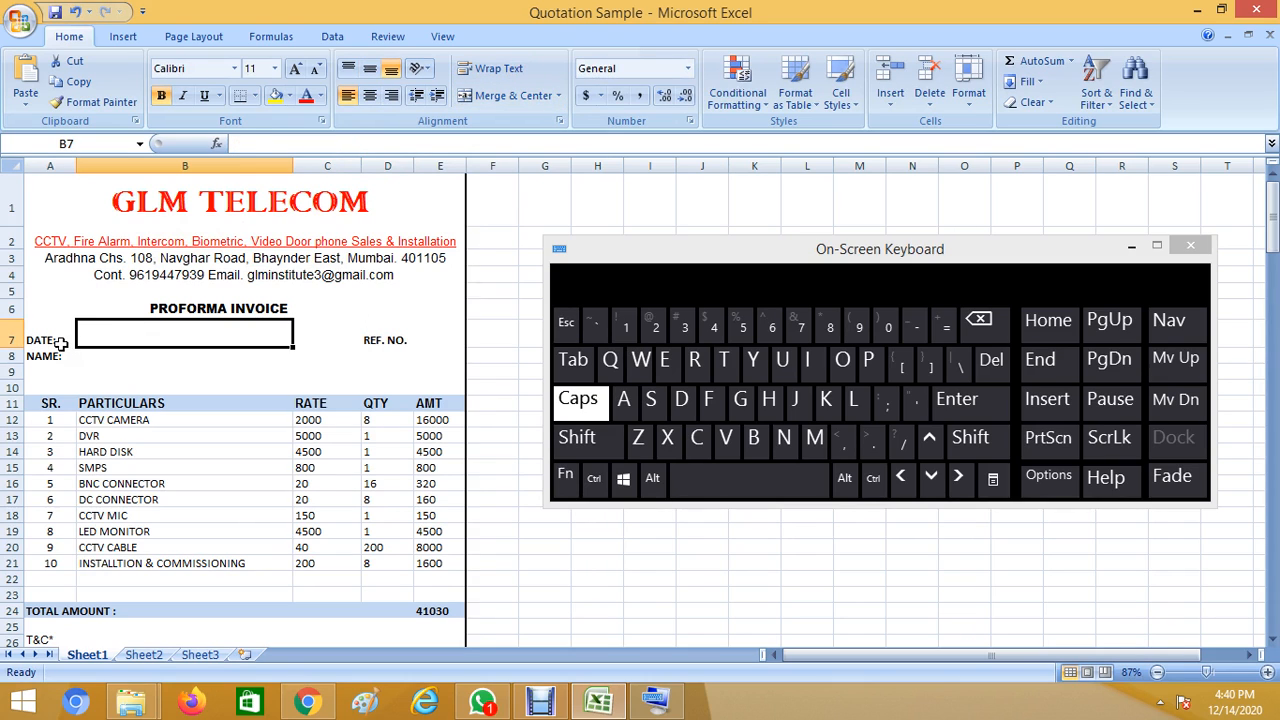
{"action": "left_click", "coordinate": [60, 343]}
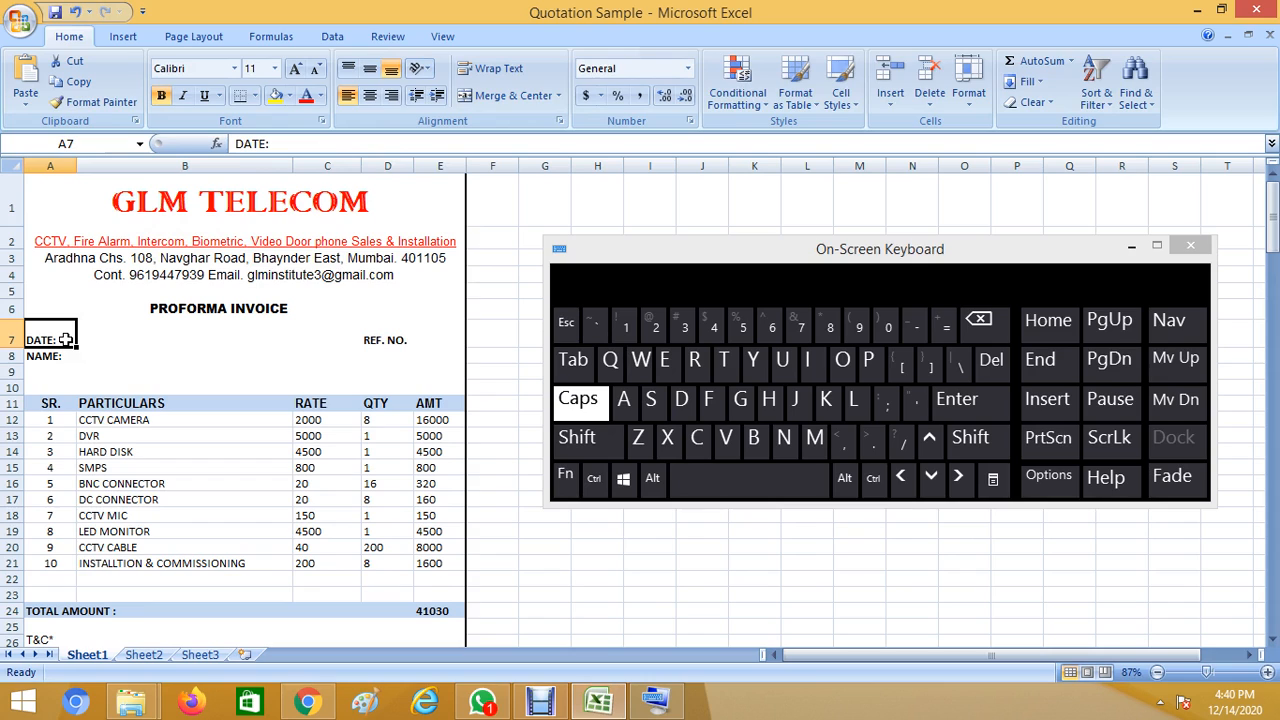
{"action": "double_click", "coordinate": [64, 340]}
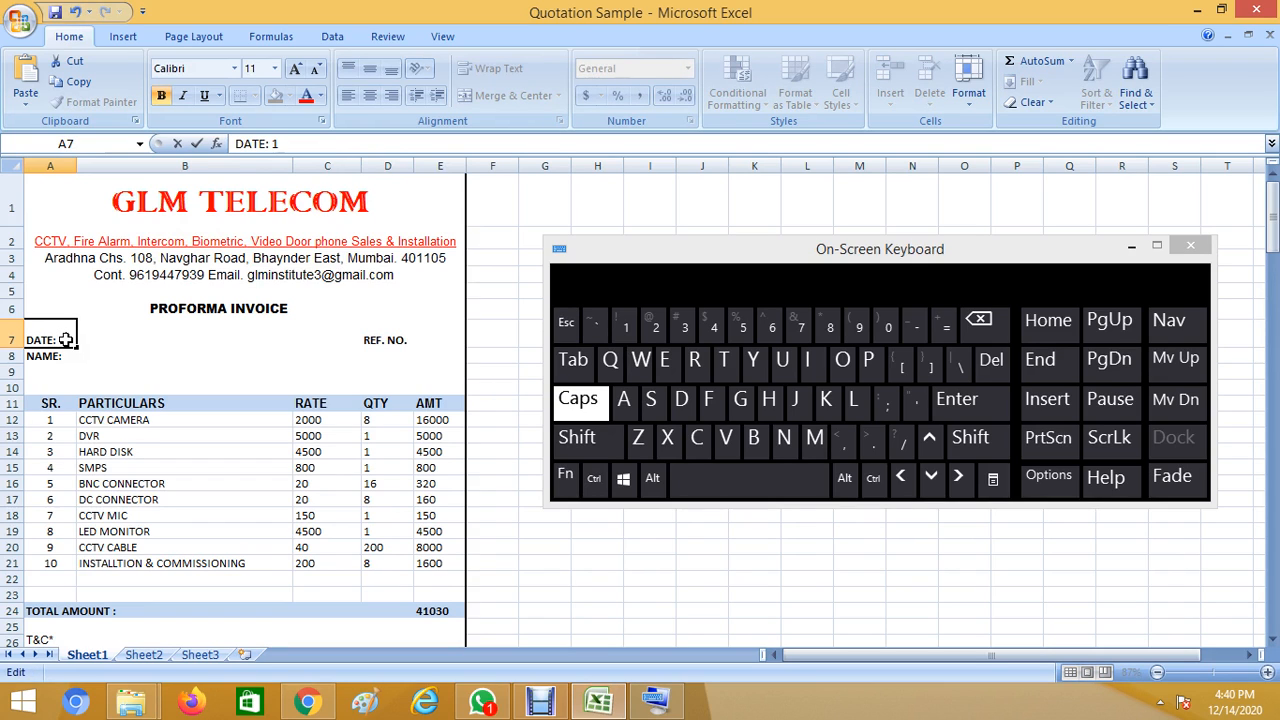
{"action": "type", "text": "14D"}
{"action": "key", "text": "Caps_Lock"}
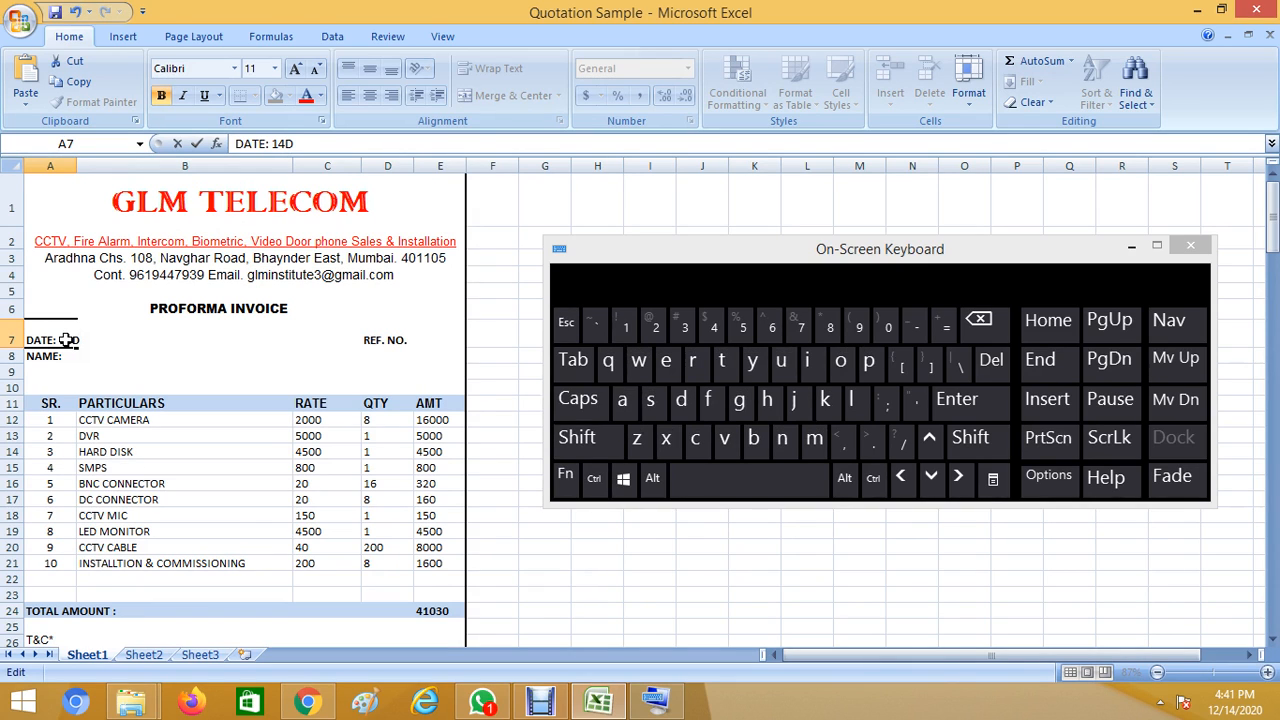
{"action": "type", "text": "ec. 20"}
{"action": "left_click", "coordinate": [205, 356]}
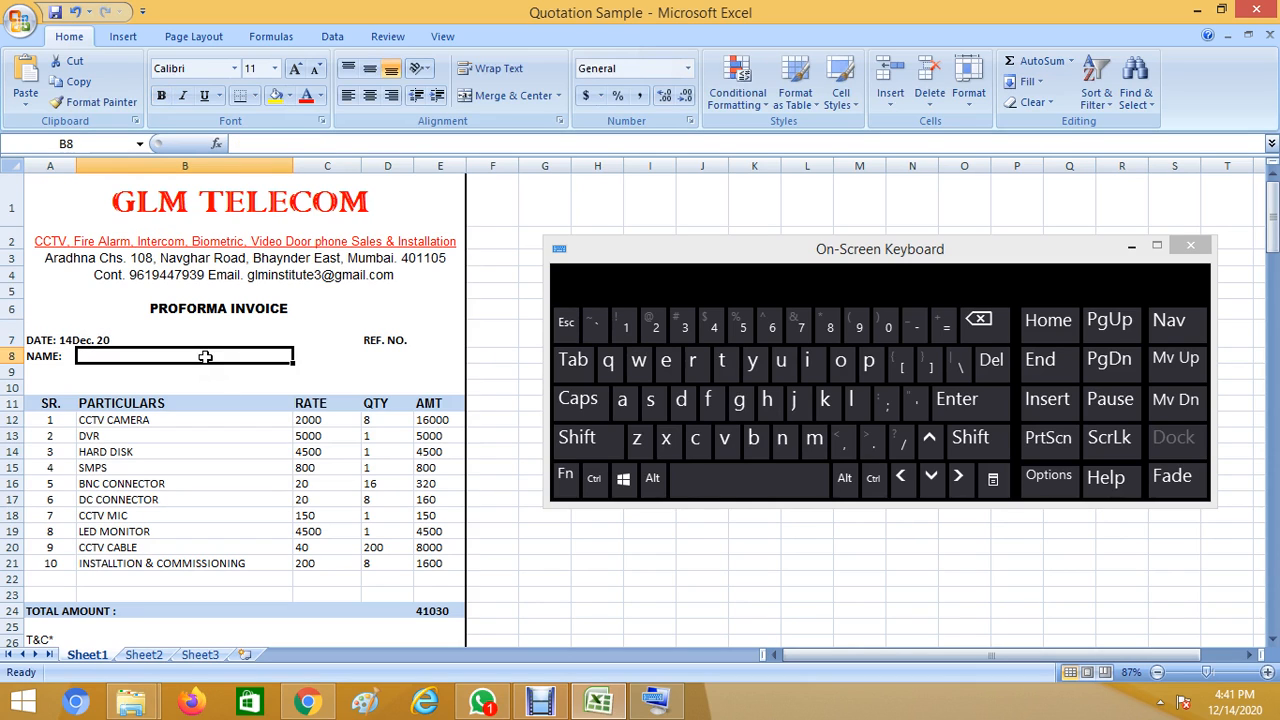
Type the customer's name in the cell beside NAME: with the on-screen keyboard.
{"action": "left_click", "coordinate": [40, 357]}
{"action": "left_click", "coordinate": [93, 356]}
{"action": "key", "text": "Caps_Lock"}
{"action": "type", "text": "M"}
{"action": "key", "text": "Caps_Lock"}
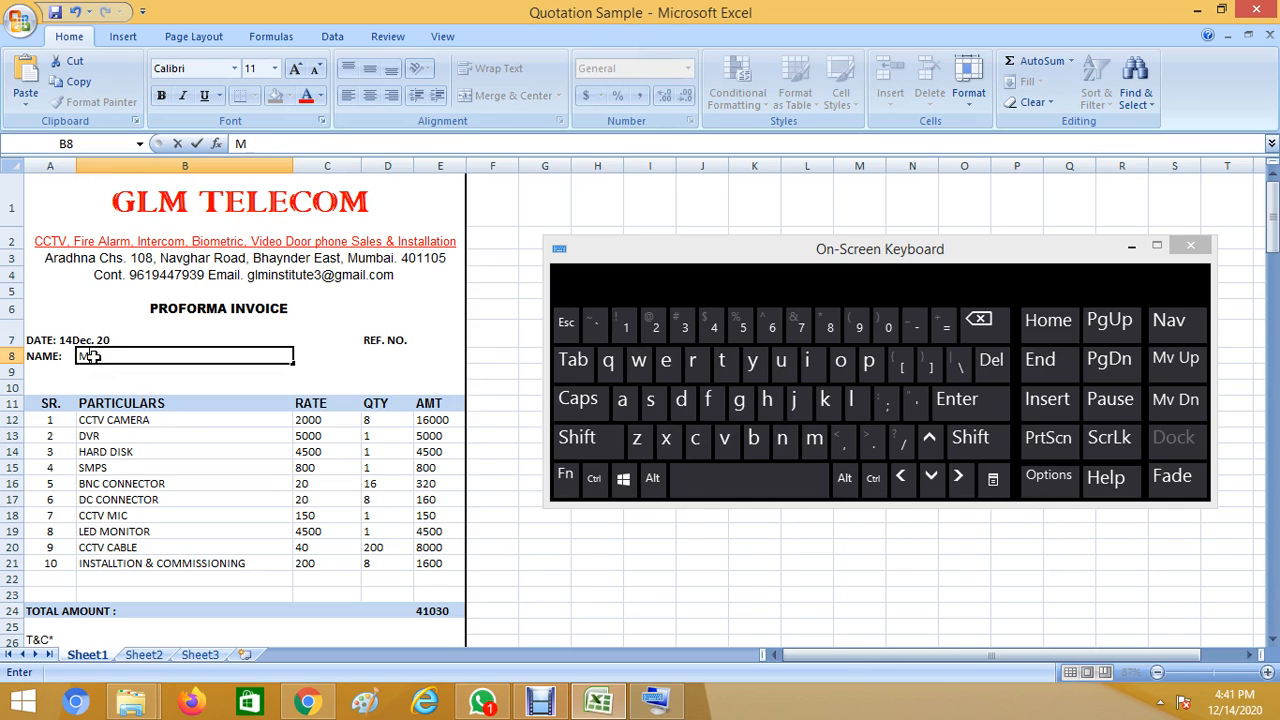
{"action": "type", "text": "r. Ravi"}
{"action": "left_click", "coordinate": [44, 368]}
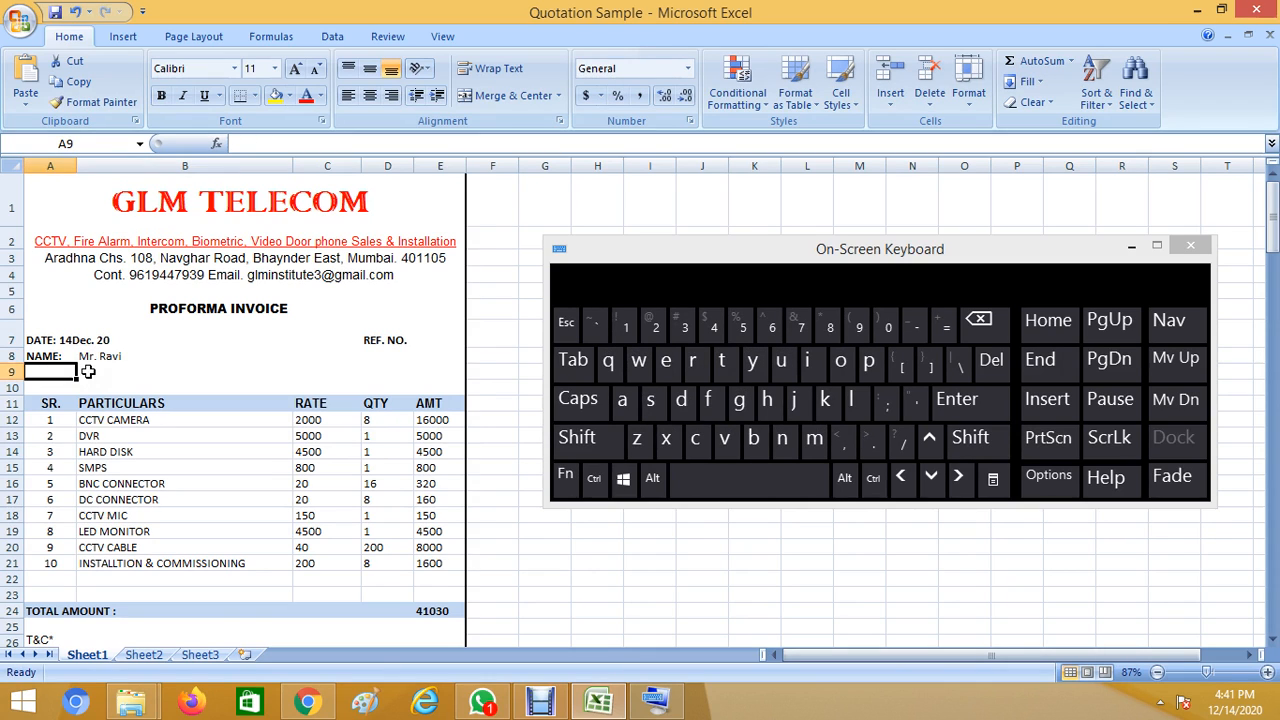
{"action": "left_click_drag", "start_coordinate": [115, 365], "coordinate": [44, 368]}
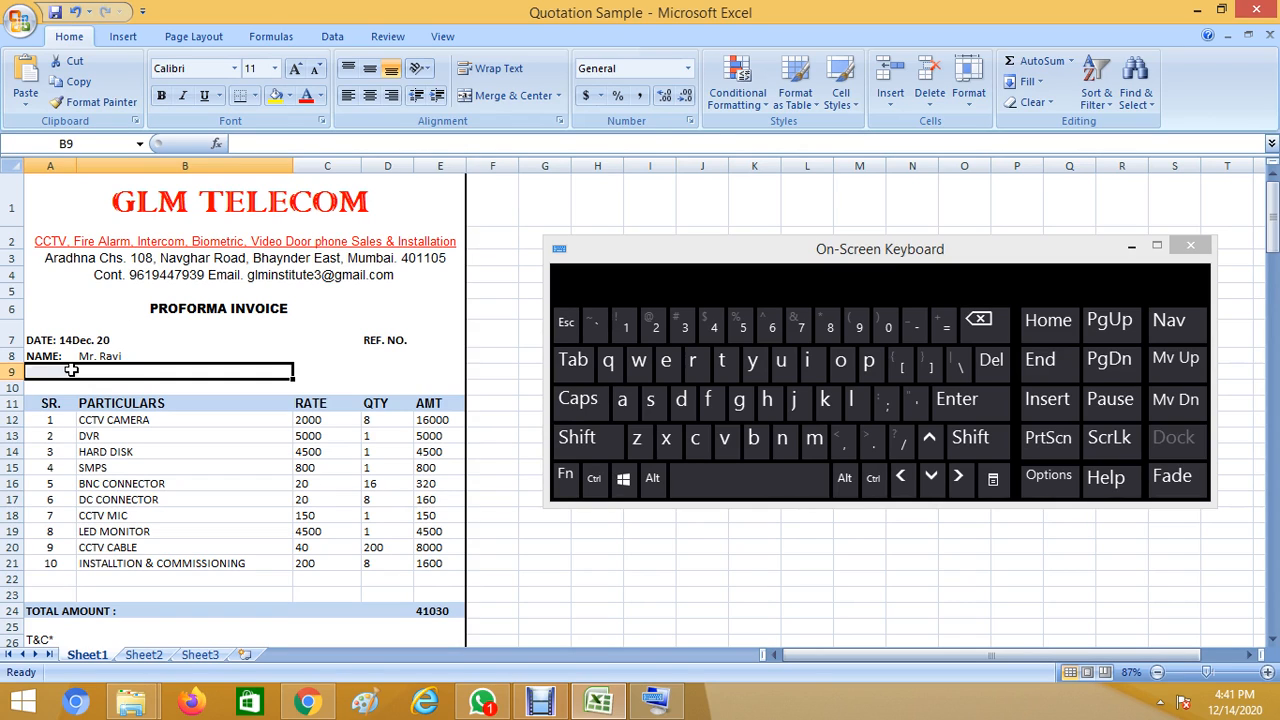
{"action": "left_click", "coordinate": [72, 370]}
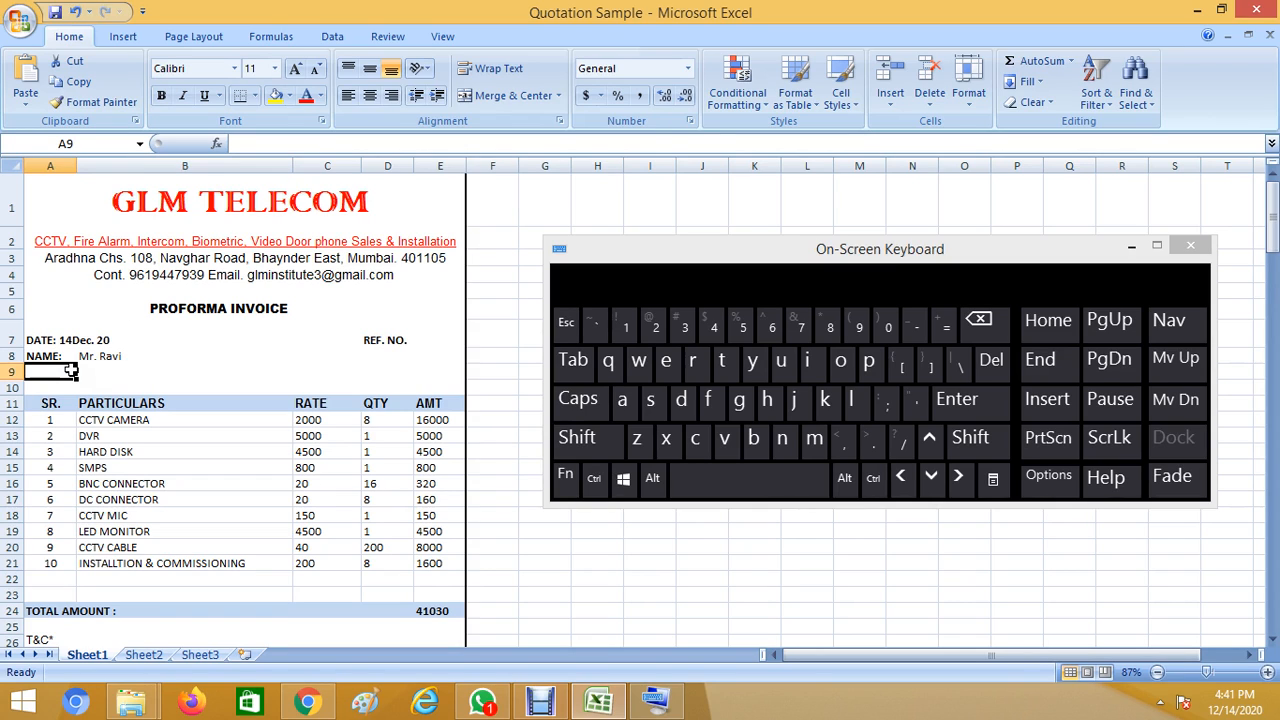
{"action": "left_click", "coordinate": [433, 343]}
{"action": "key", "text": "Caps_Lock"}
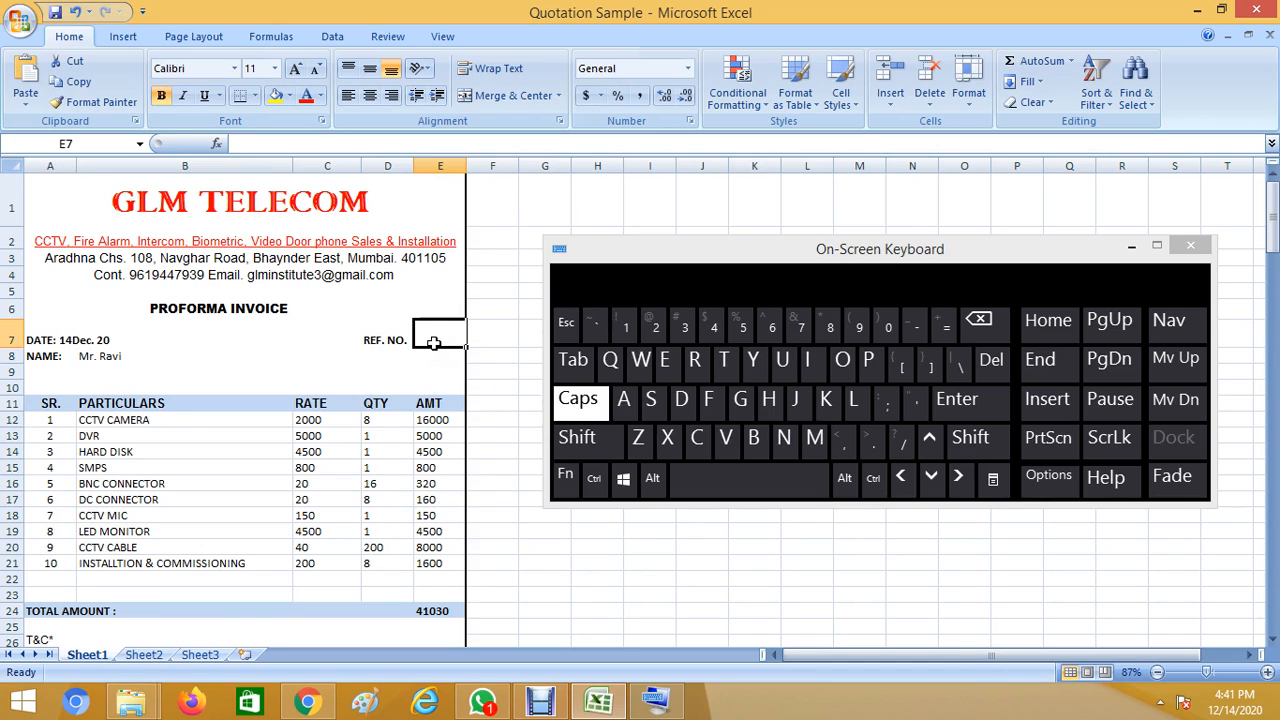
Enter the invoice reference code in cell E7 beside REF. NO.
{"action": "type", "text": "ABC"}
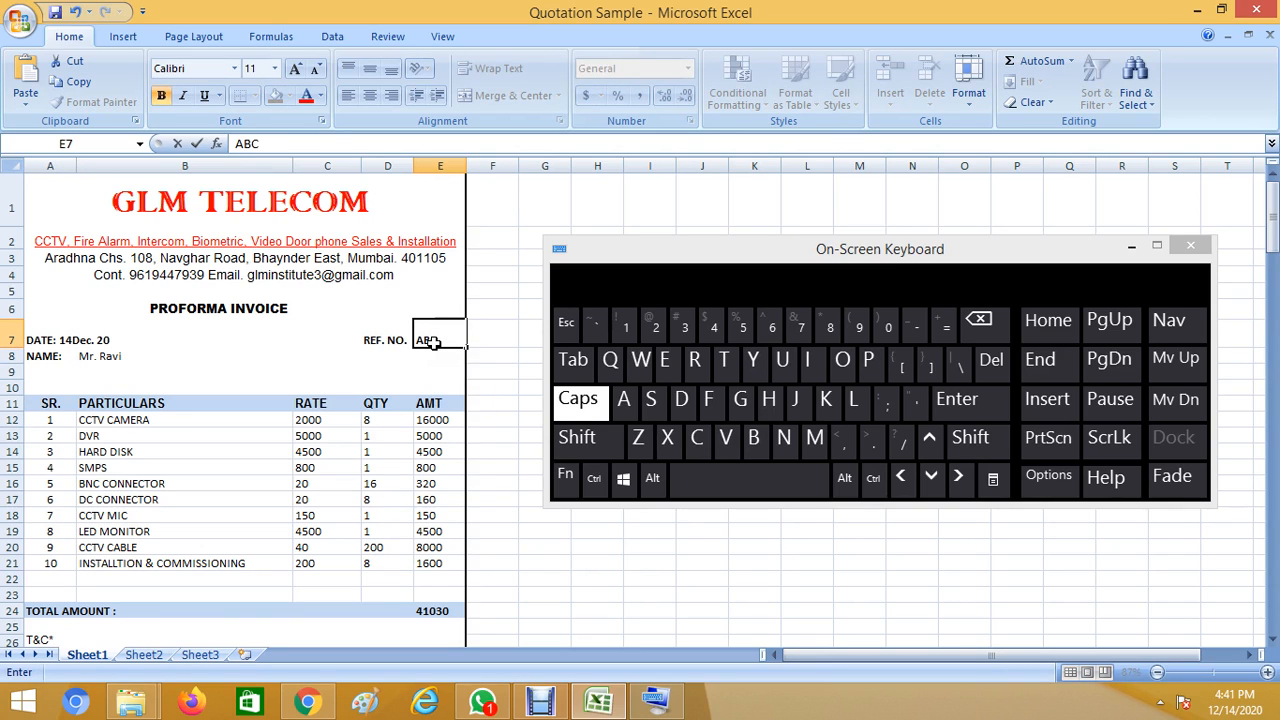
{"action": "type", "text": "123"}
{"action": "left_click", "coordinate": [474, 356]}
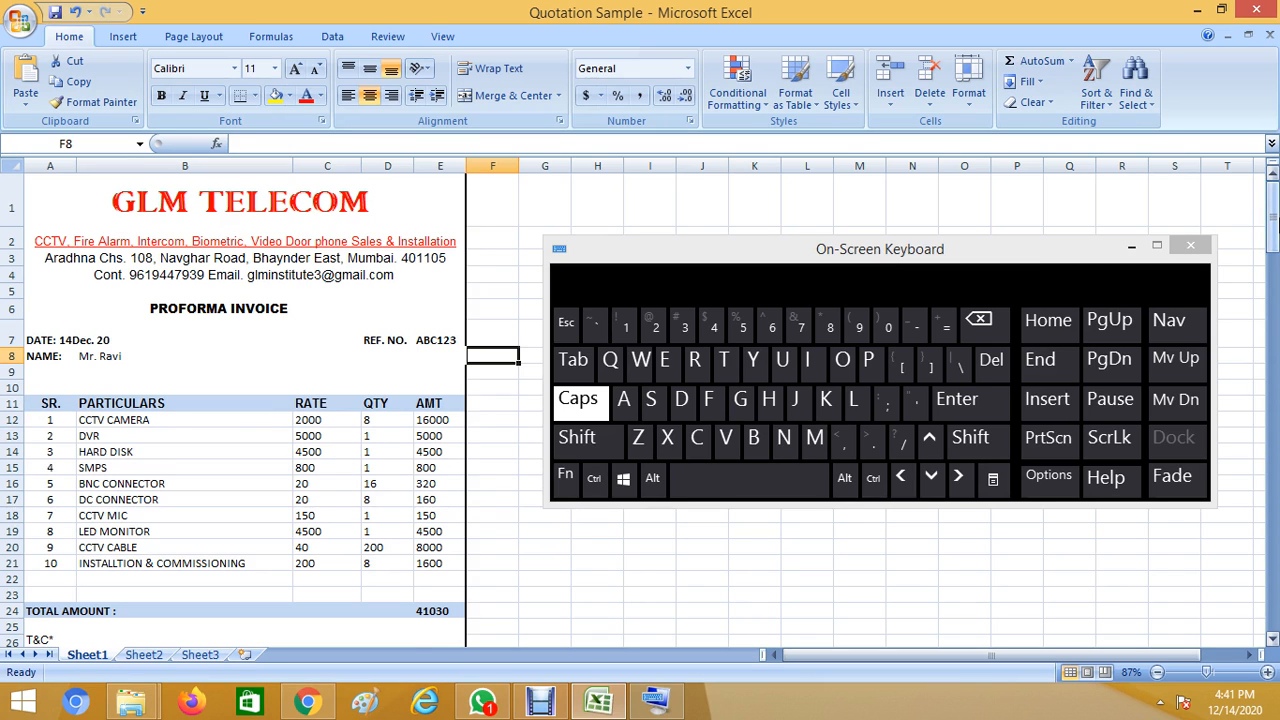
{"action": "mouse_move", "coordinate": [1273, 222]}
{"action": "left_mouse_down"}
{"action": "mouse_move", "coordinate": [1273, 236]}
{"action": "mouse_move", "coordinate": [1273, 220]}
{"action": "left_mouse_up"}
{"action": "left_click", "coordinate": [185, 425]}
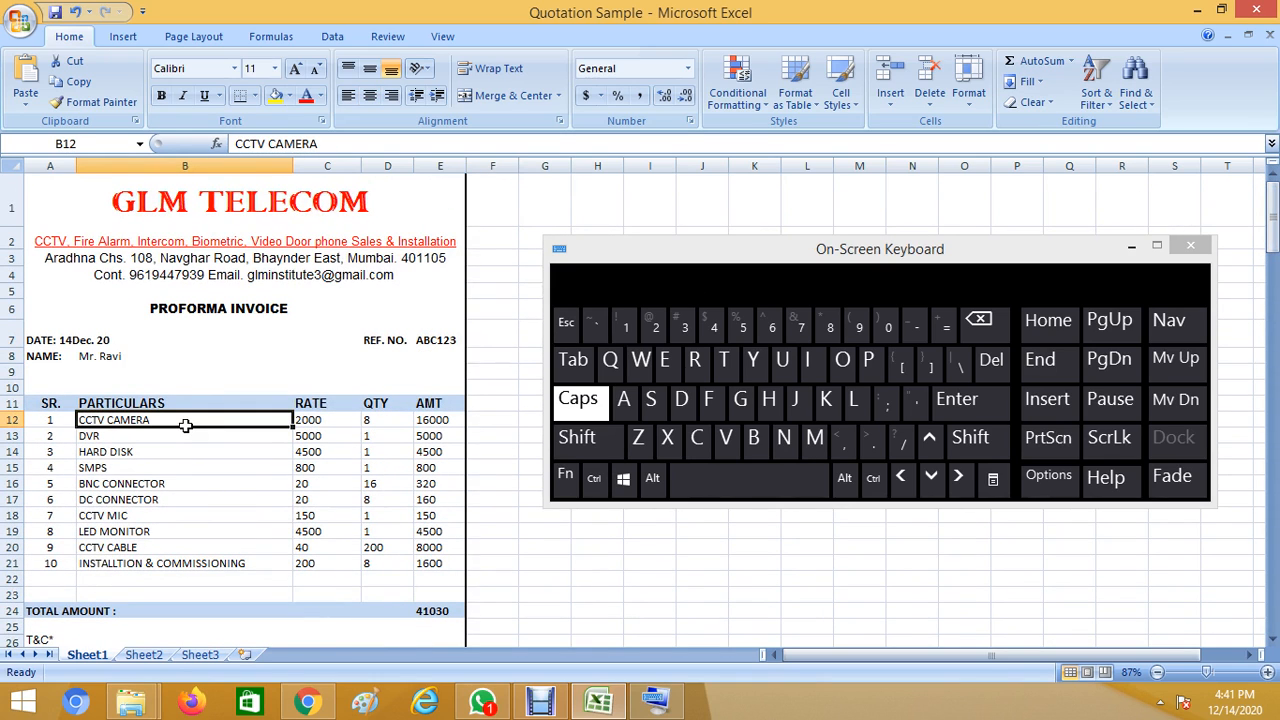
Make item 1 CCTV CAMERA IR DOME 3.6MM at rate 1500, quantity 6, correcting a mistyped 600.
{"action": "double_click", "coordinate": [169, 420]}
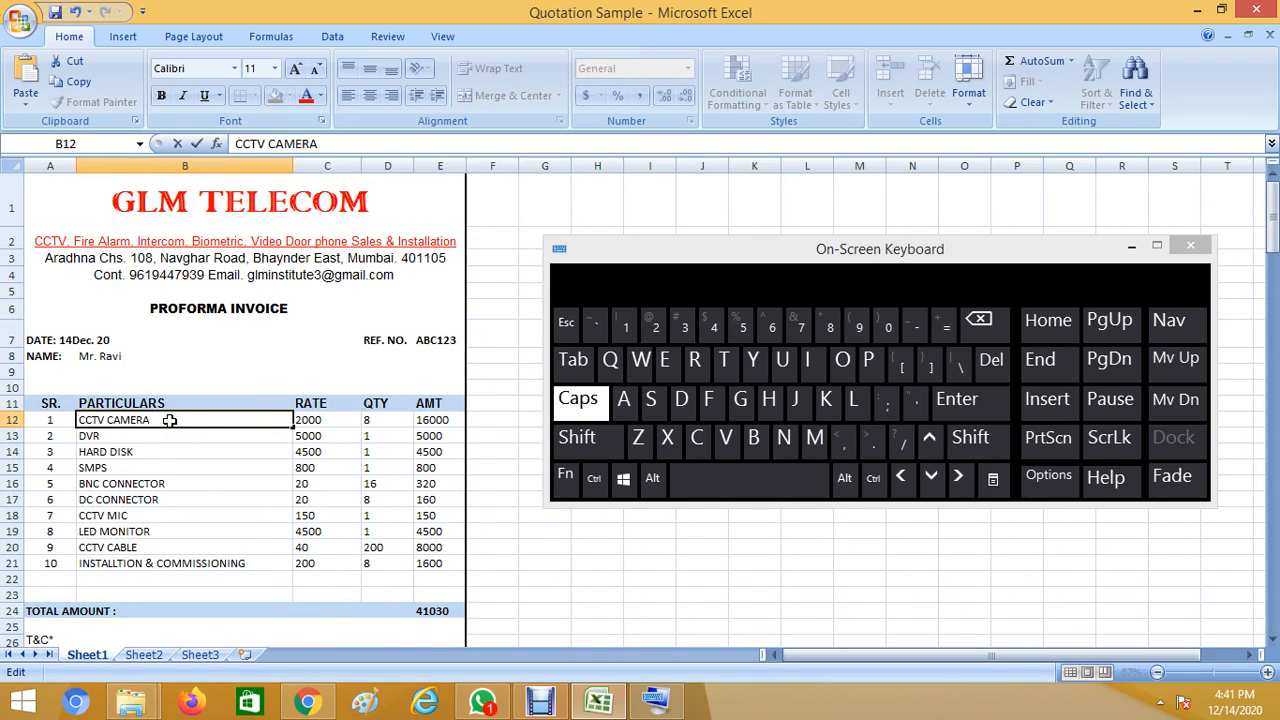
{"action": "type", "text": "IR DOME 3.6MM"}
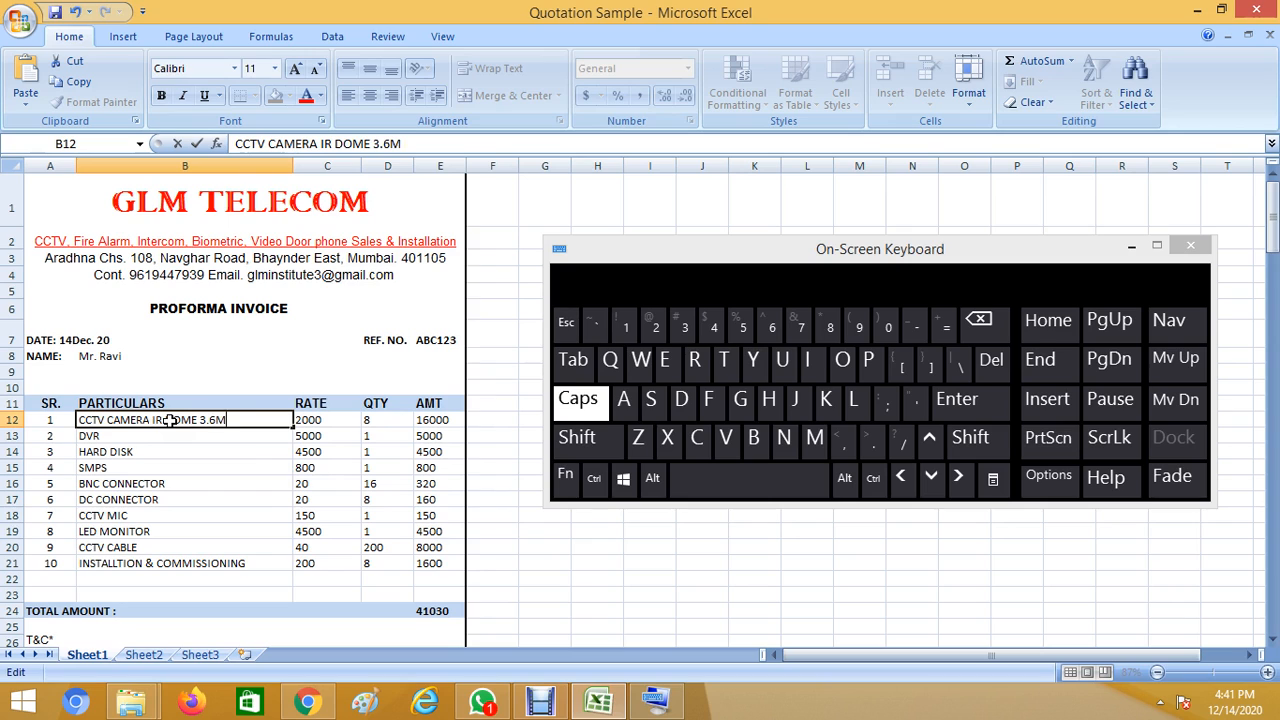
{"action": "left_click", "coordinate": [313, 422]}
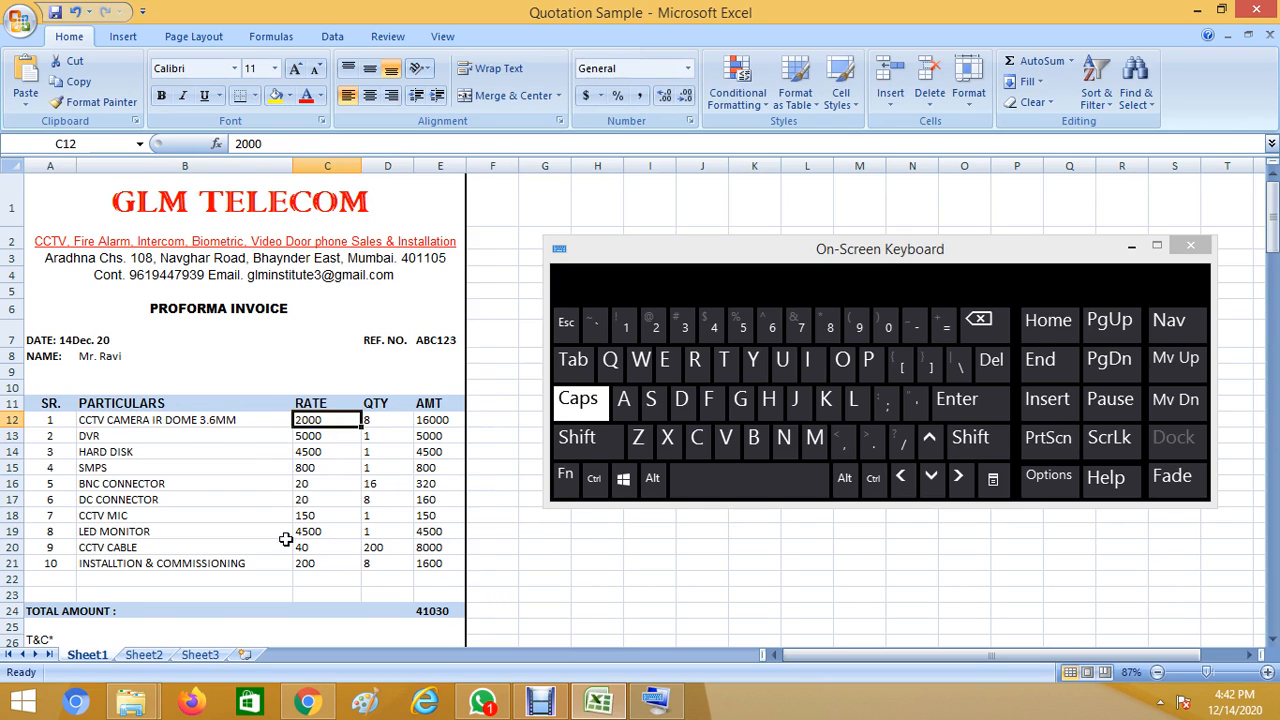
{"action": "type", "text": "1500"}
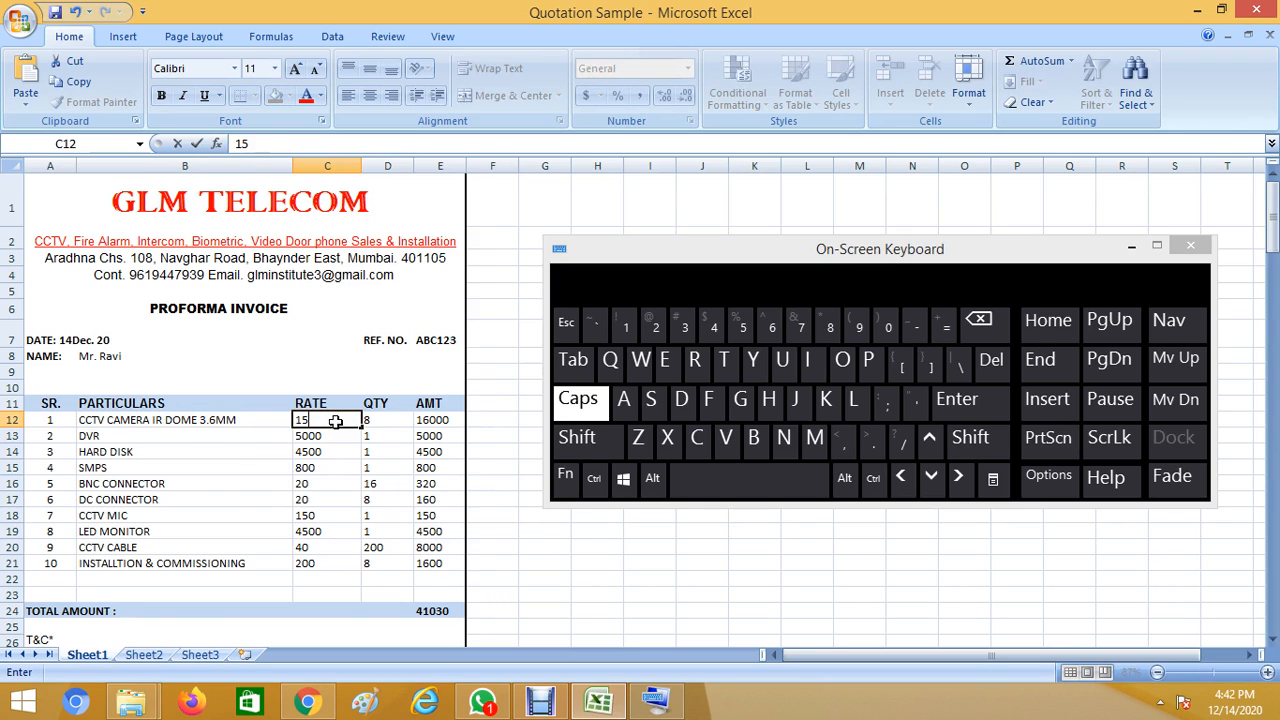
{"action": "left_click", "coordinate": [397, 419]}
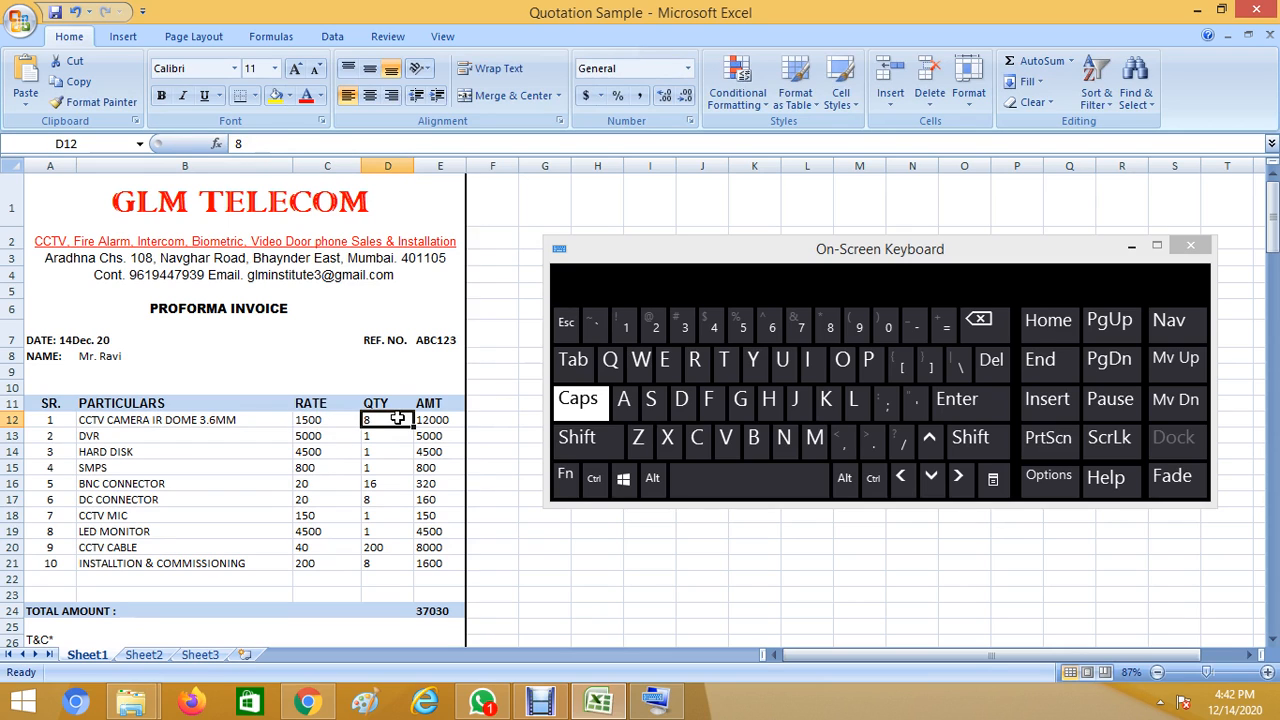
{"action": "type", "text": "600"}
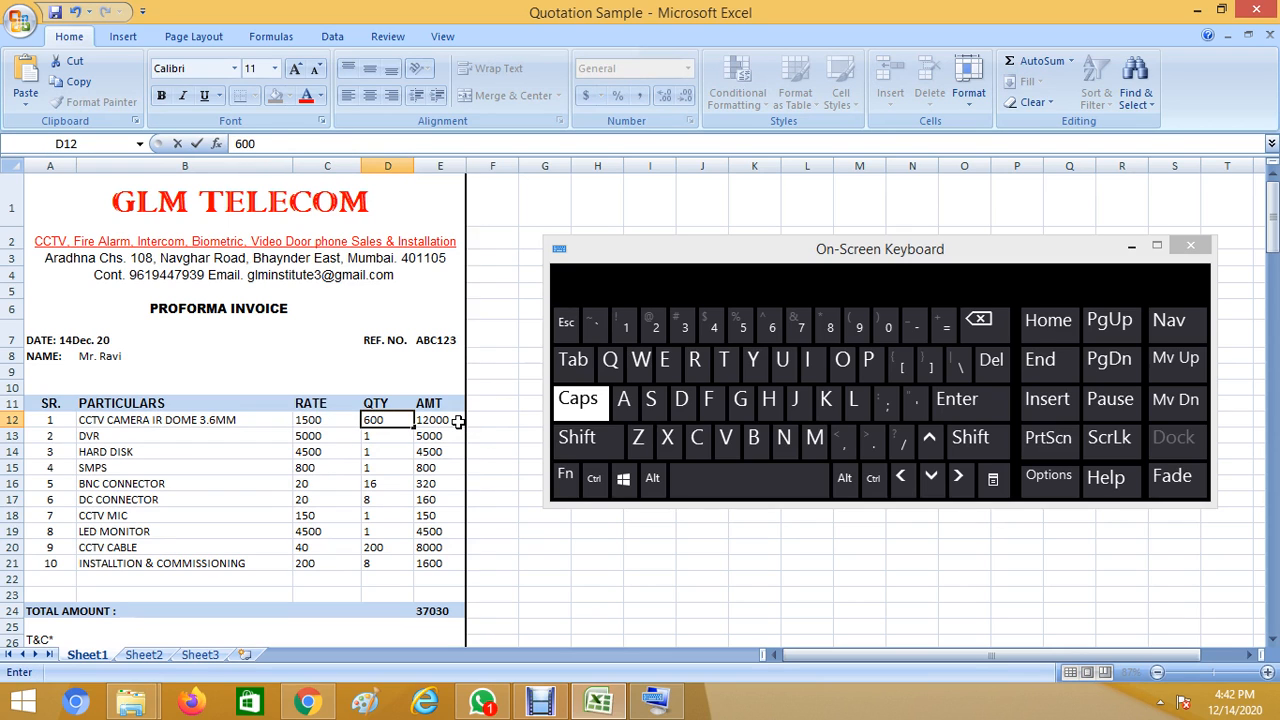
{"action": "left_click", "coordinate": [457, 421]}
{"action": "key", "text": "Return"}
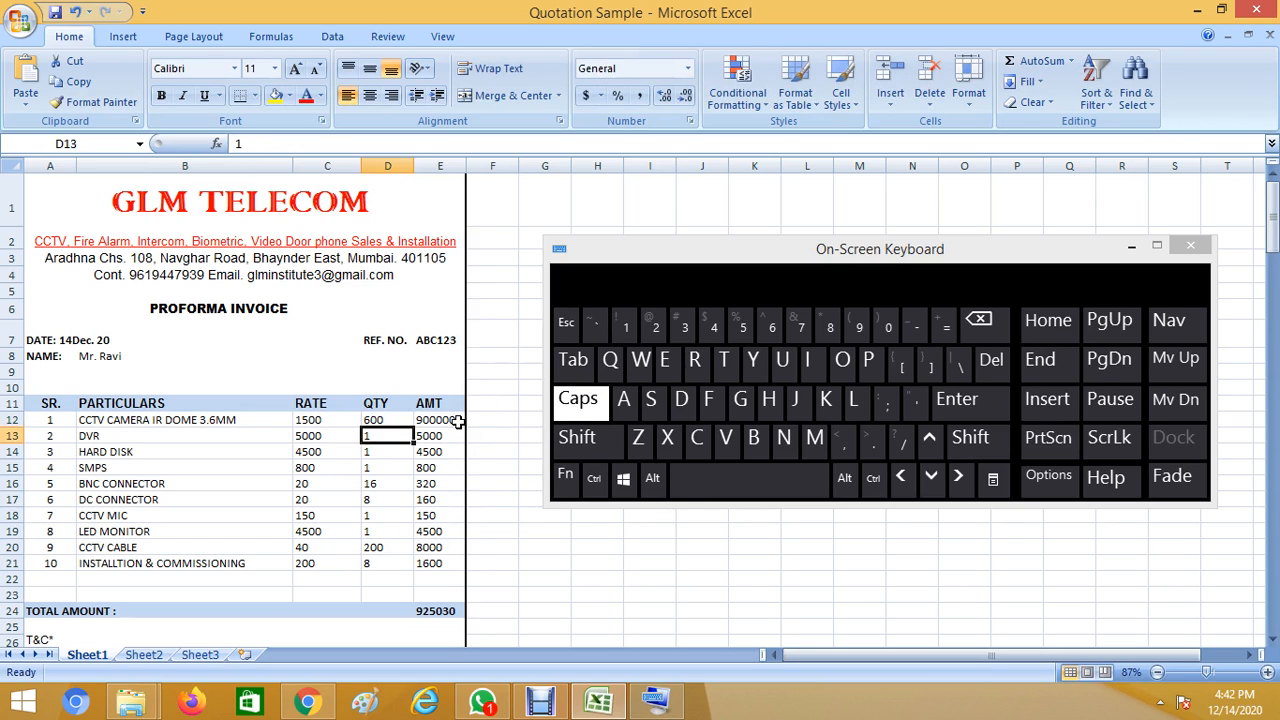
{"action": "left_click", "coordinate": [393, 417]}
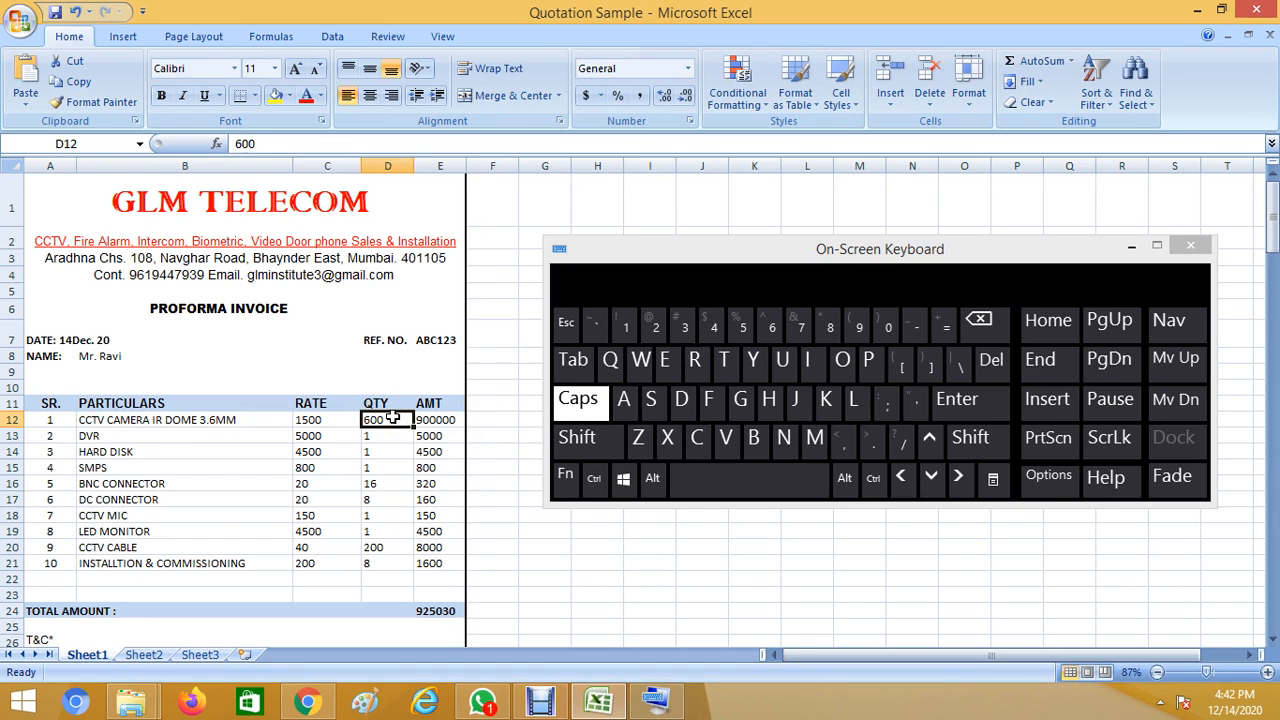
{"action": "type", "text": "6"}
{"action": "key", "text": "Return"}
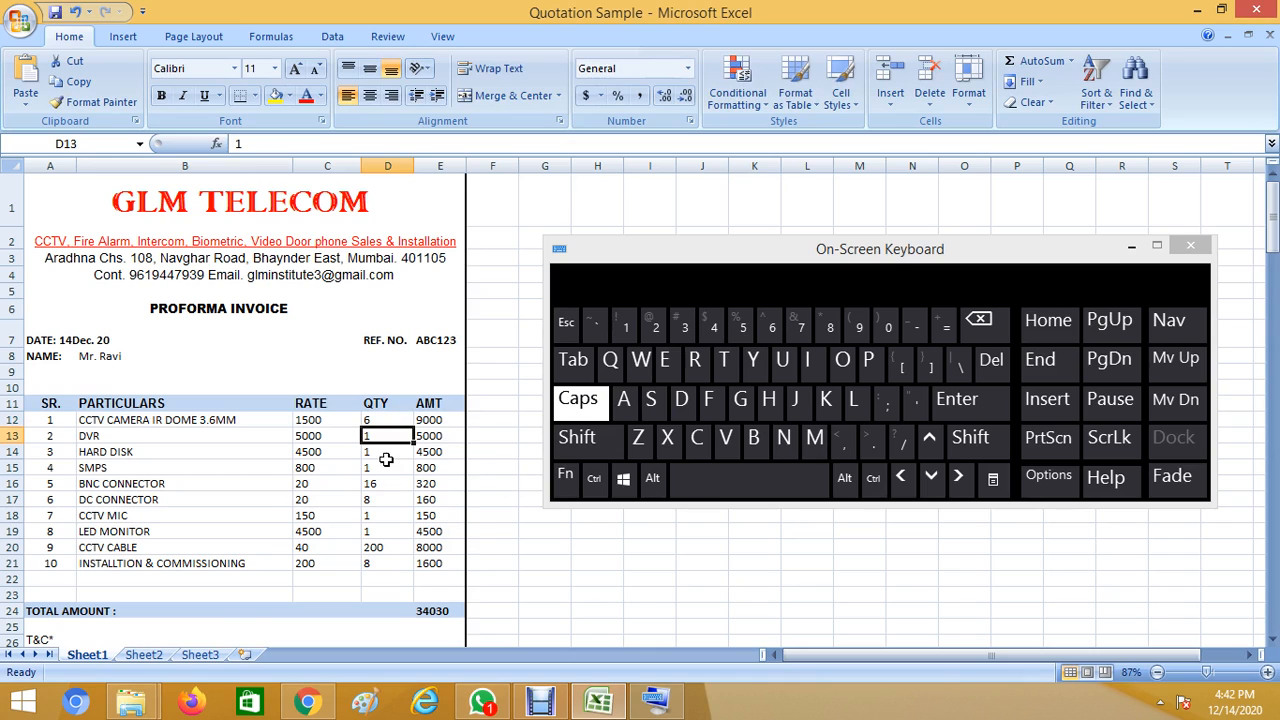
{"action": "double_click", "coordinate": [157, 434]}
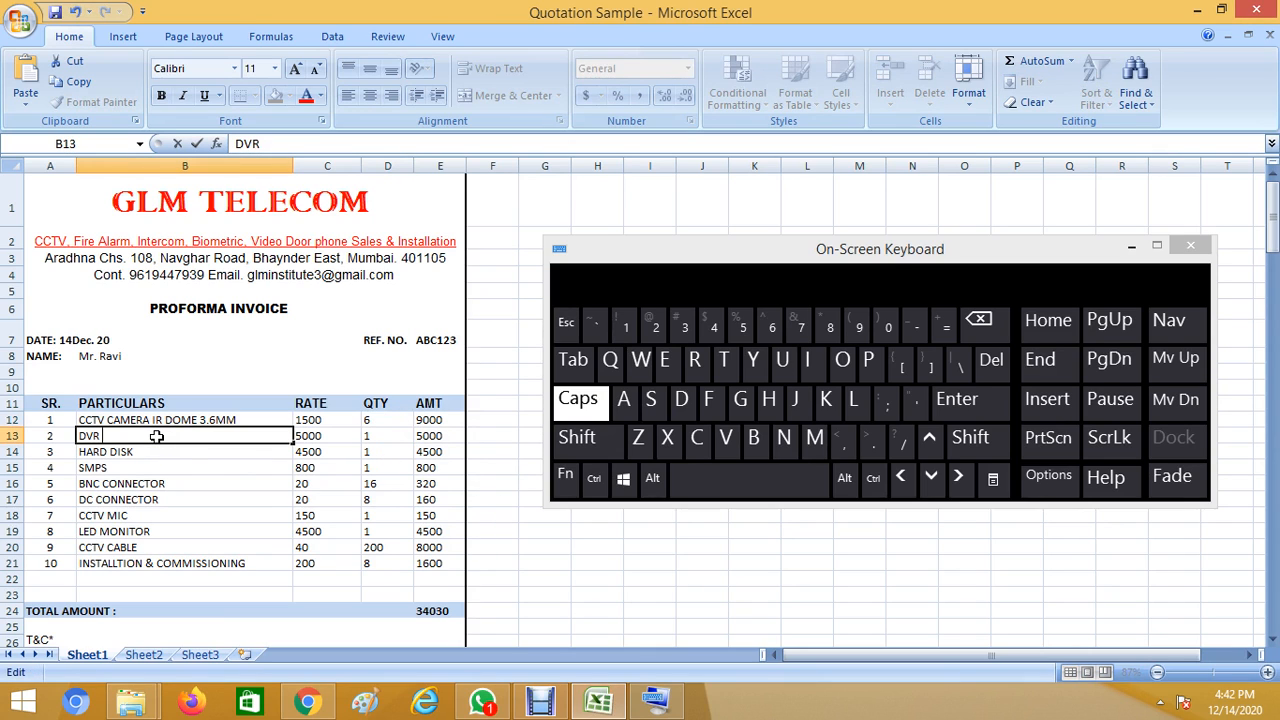
Change item 2 to DVR HIVISION 4 CH at rate 4000, keeping quantity 1.
{"action": "type", "text": "HIVISION 4 CH"}
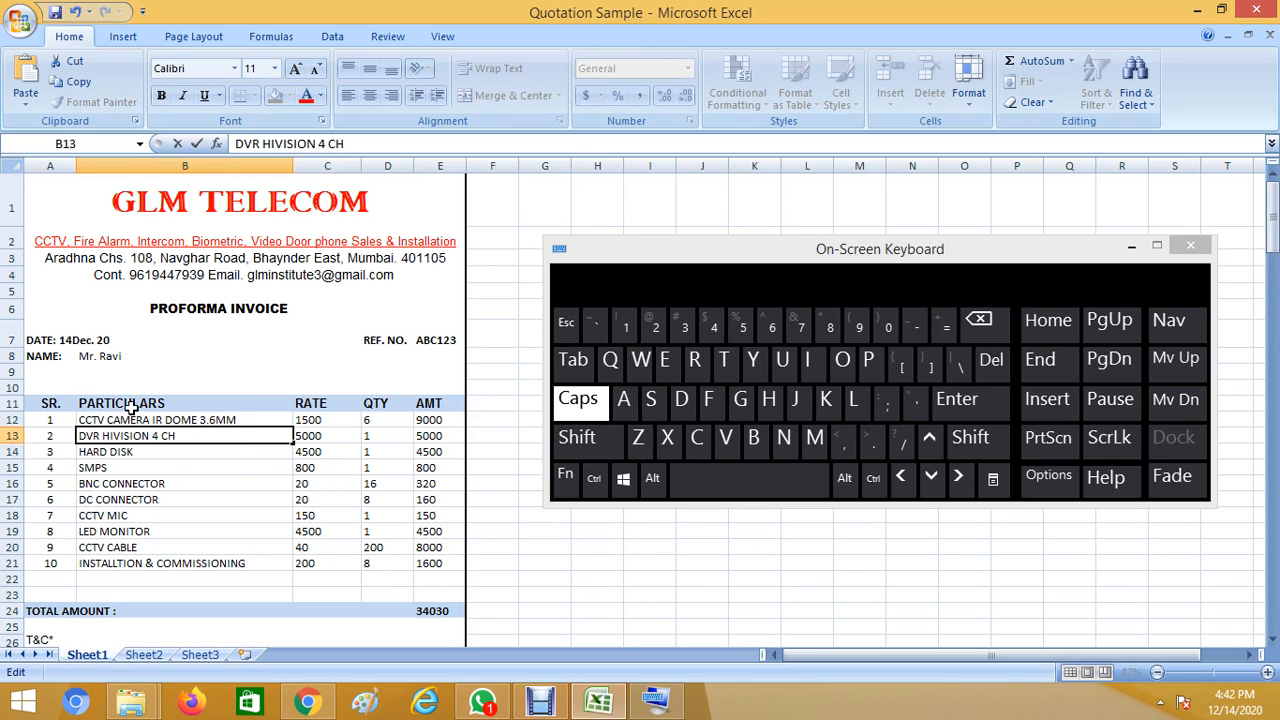
{"action": "left_click", "coordinate": [155, 452]}
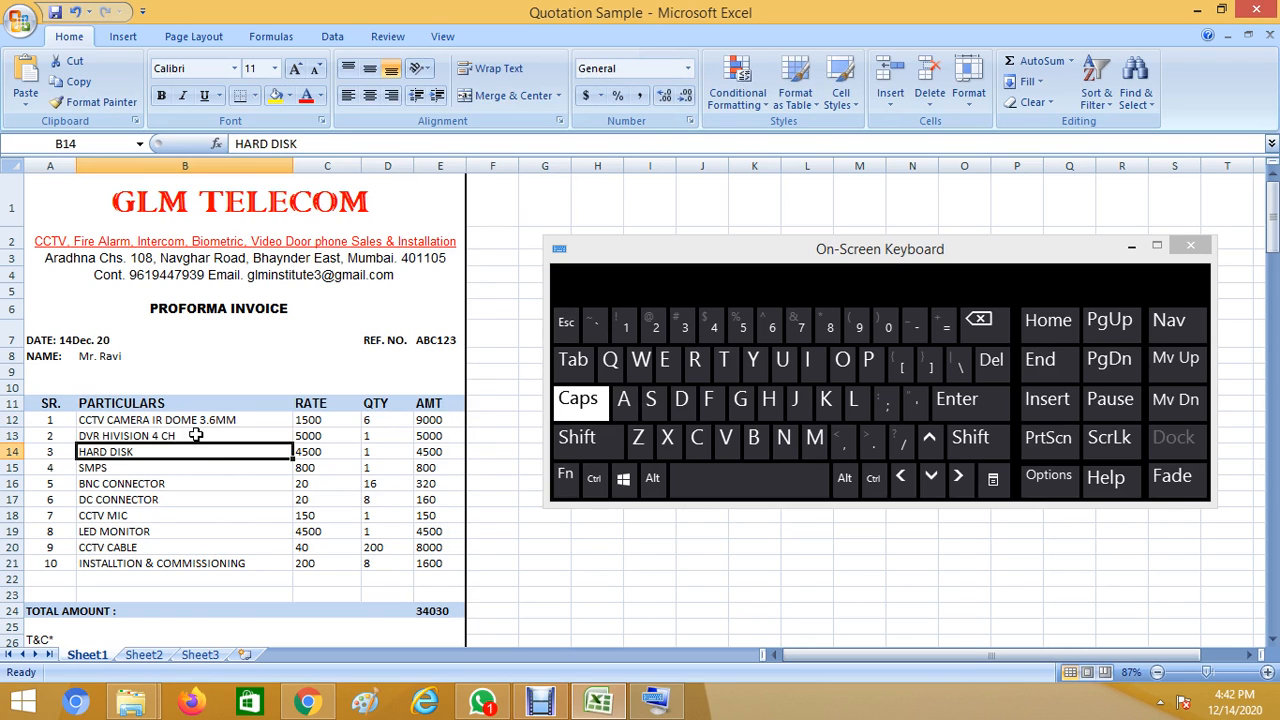
{"action": "left_click", "coordinate": [196, 436]}
{"action": "left_click", "coordinate": [342, 440]}
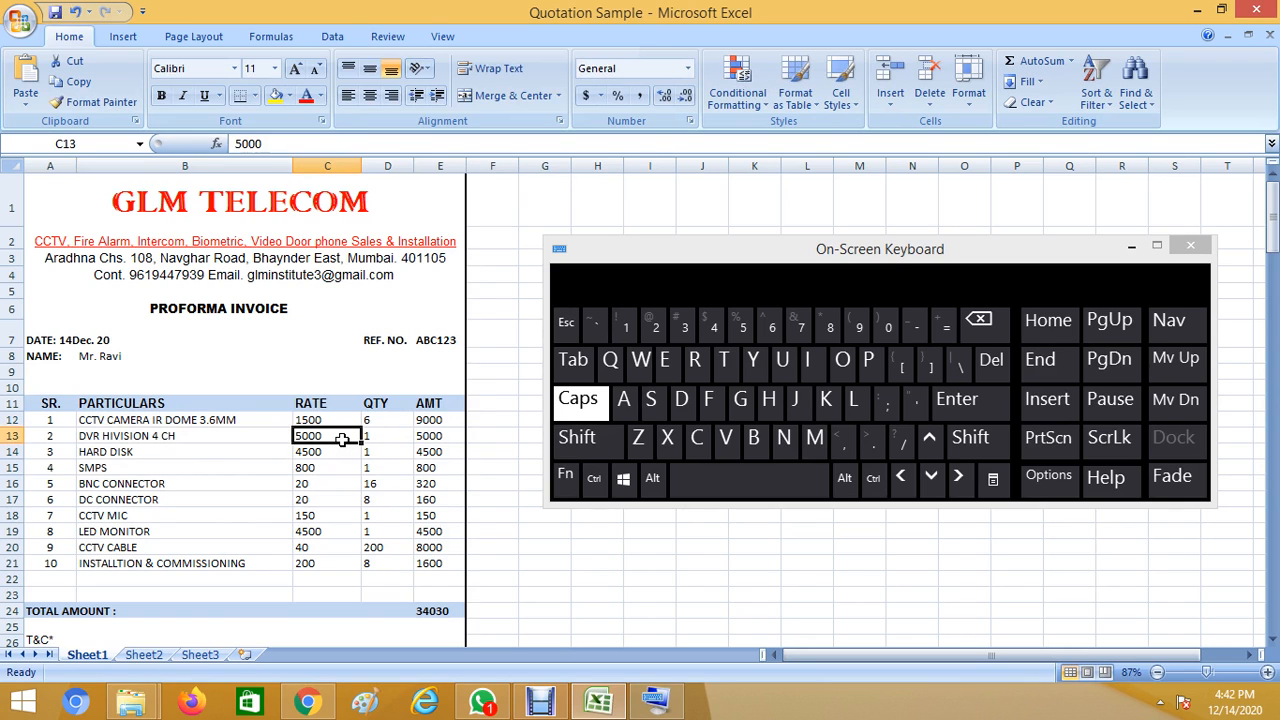
{"action": "type", "text": "4000"}
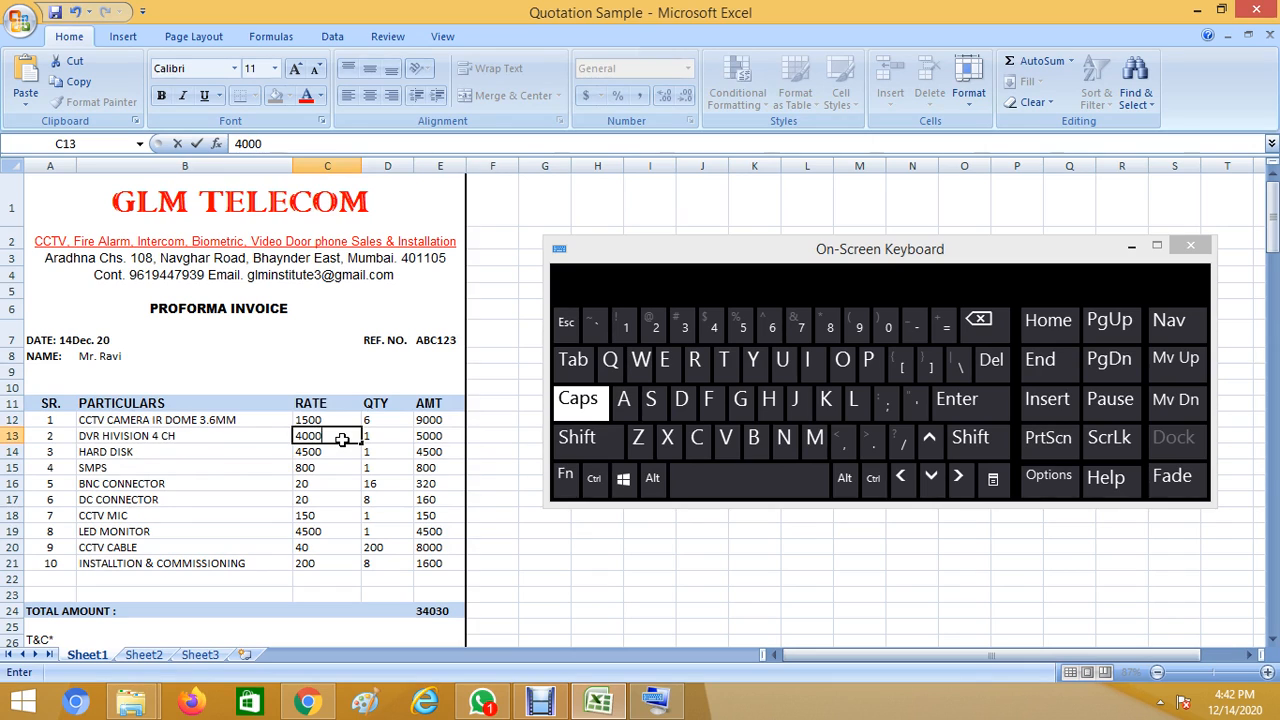
{"action": "key", "text": "Tab"}
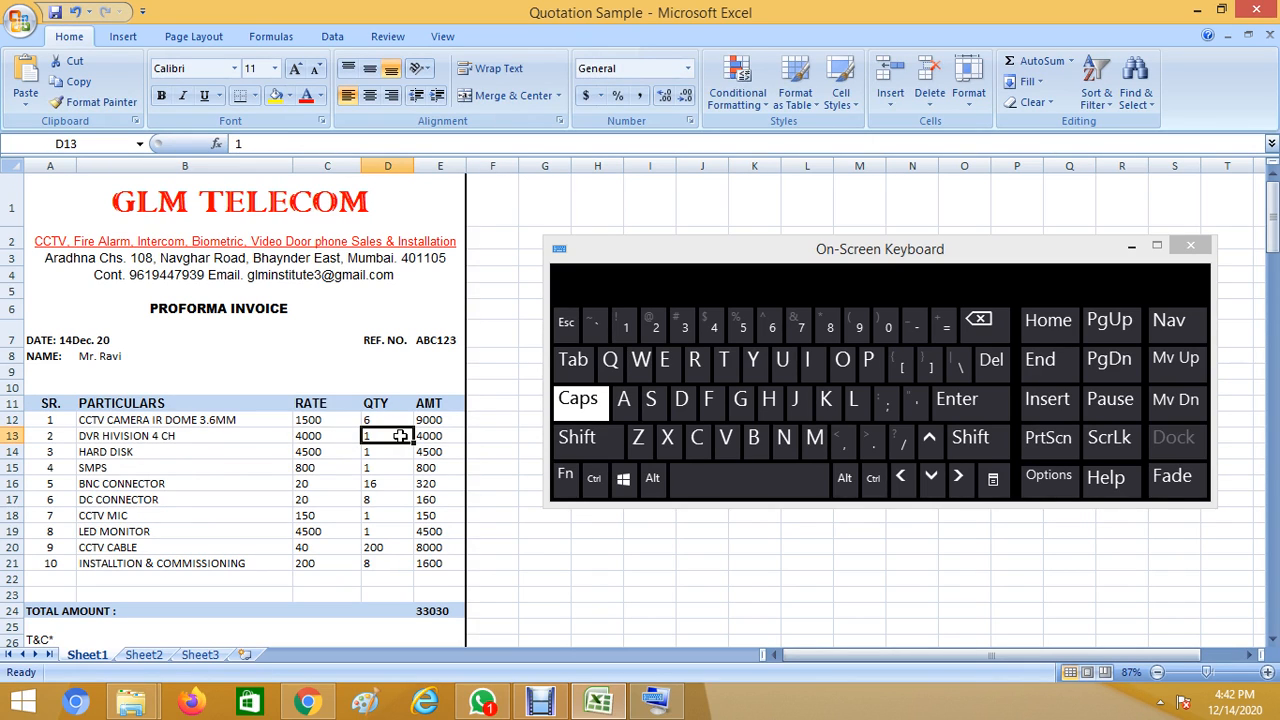
{"action": "type", "text": "2"}
{"action": "key", "text": "Return"}
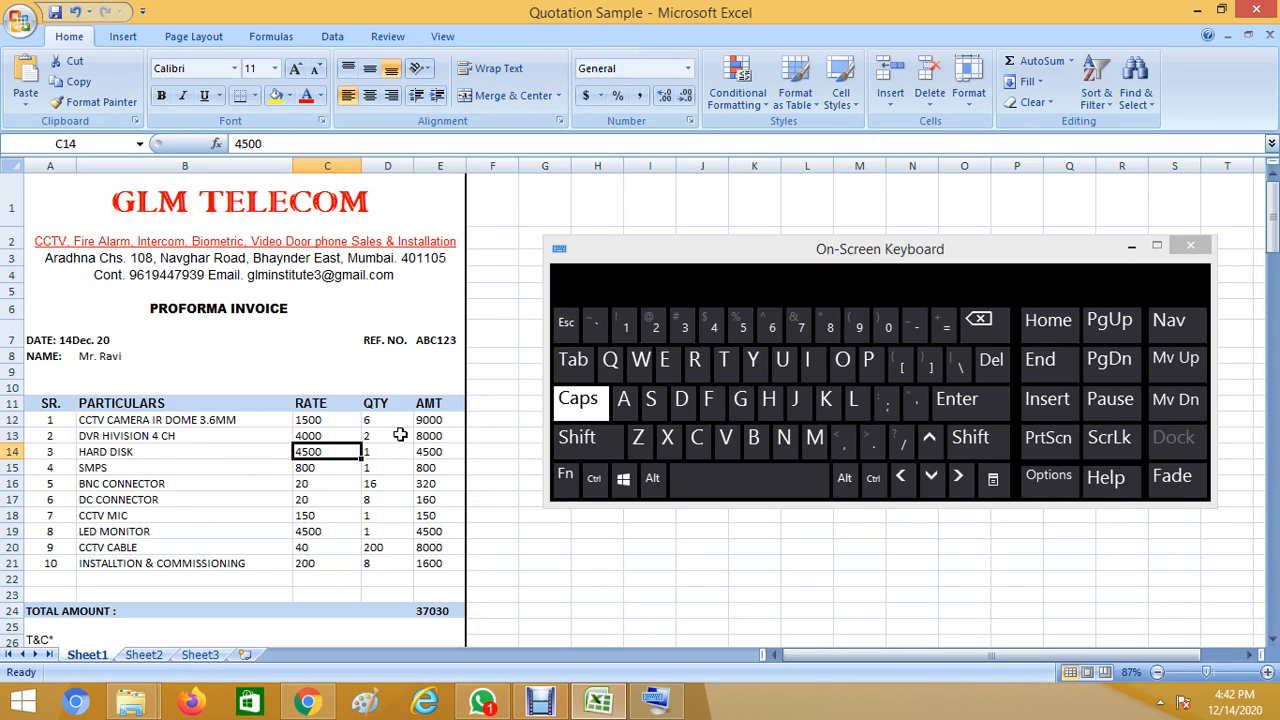
{"action": "left_click", "coordinate": [399, 434]}
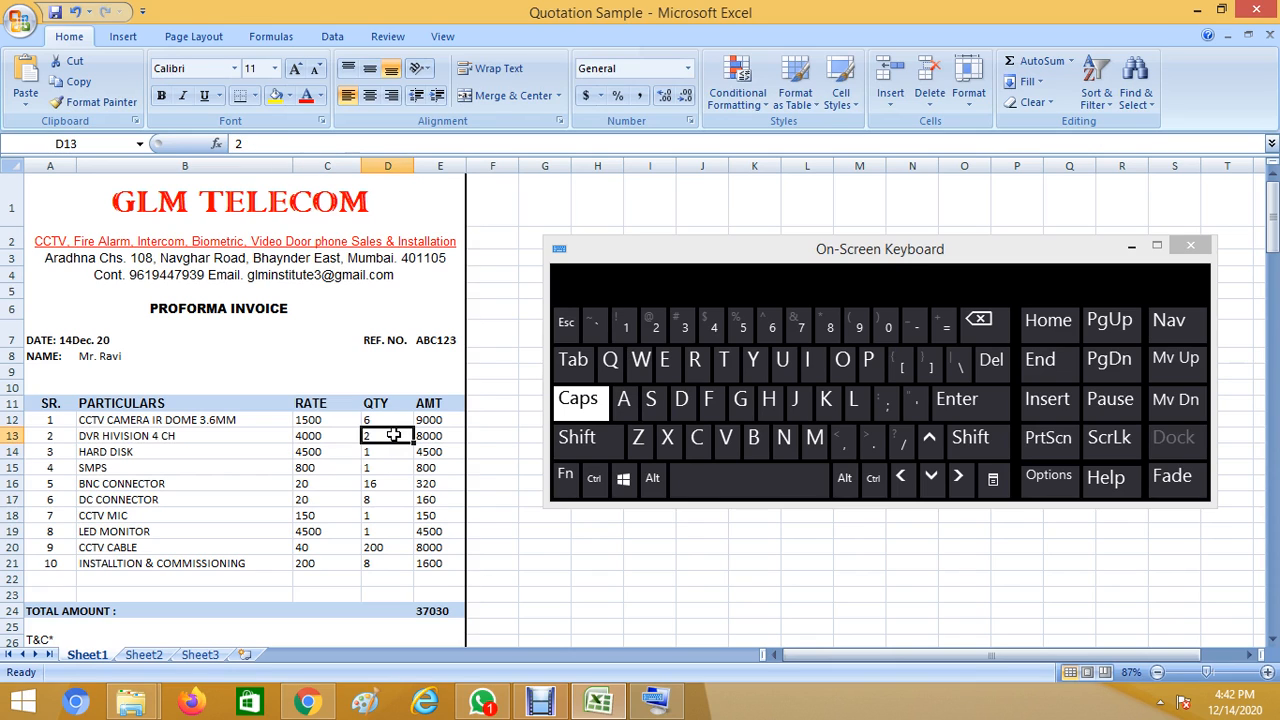
{"action": "type", "text": "1"}
{"action": "left_click", "coordinate": [340, 455]}
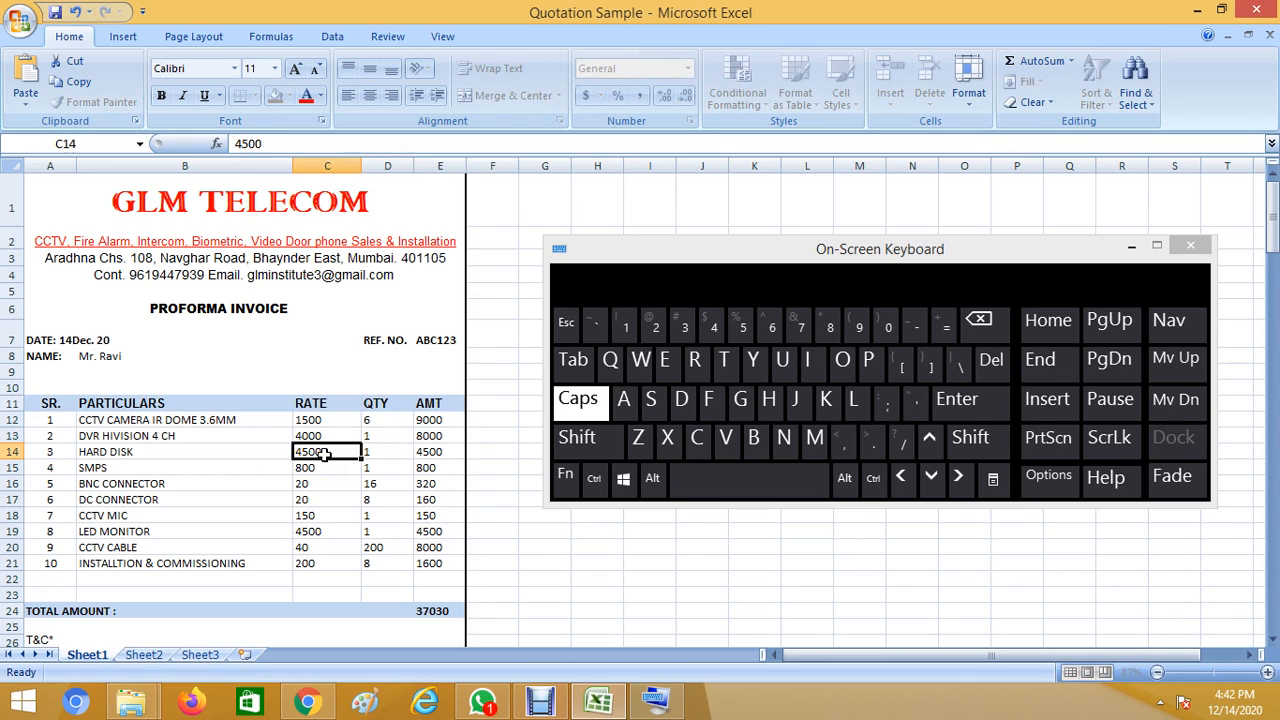
Rename item 3 to HARD DISK WD 1 TB and set its rate to 4000.
{"action": "left_click", "coordinate": [146, 455]}
{"action": "key", "text": "ctrl+Down"}
{"action": "double_click", "coordinate": [145, 452]}
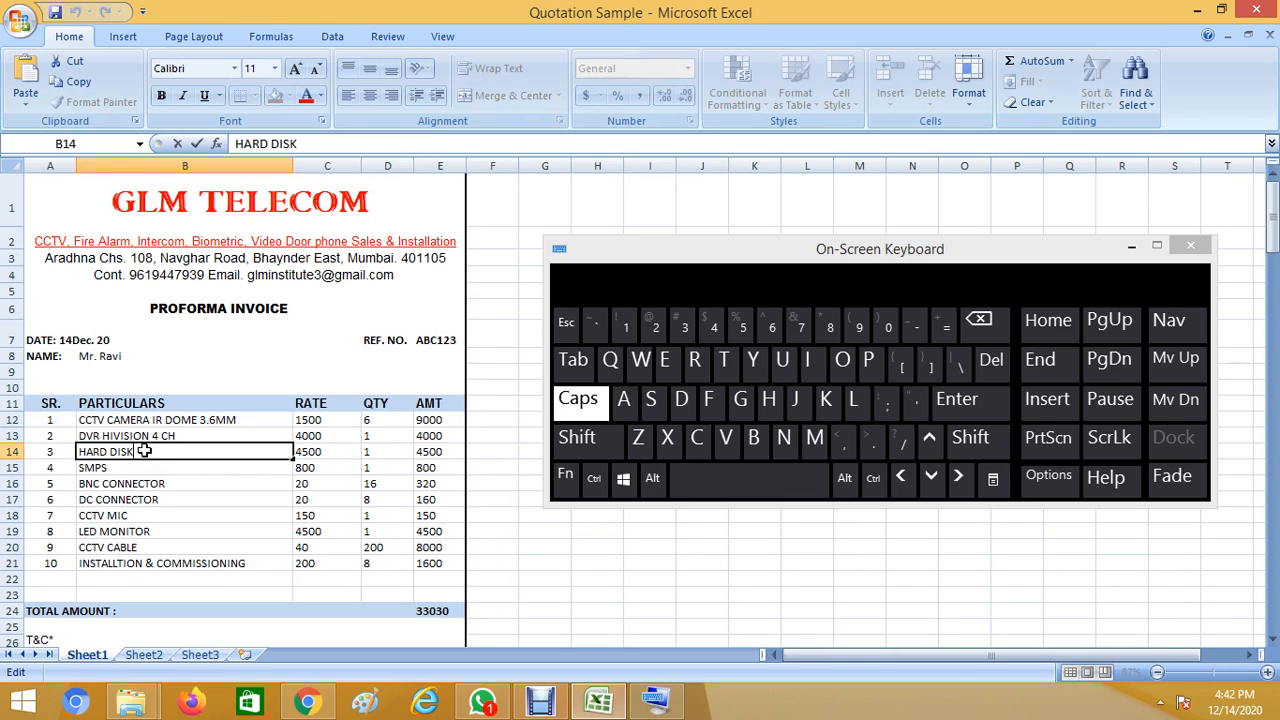
{"action": "type", "text": "WD 1 TB"}
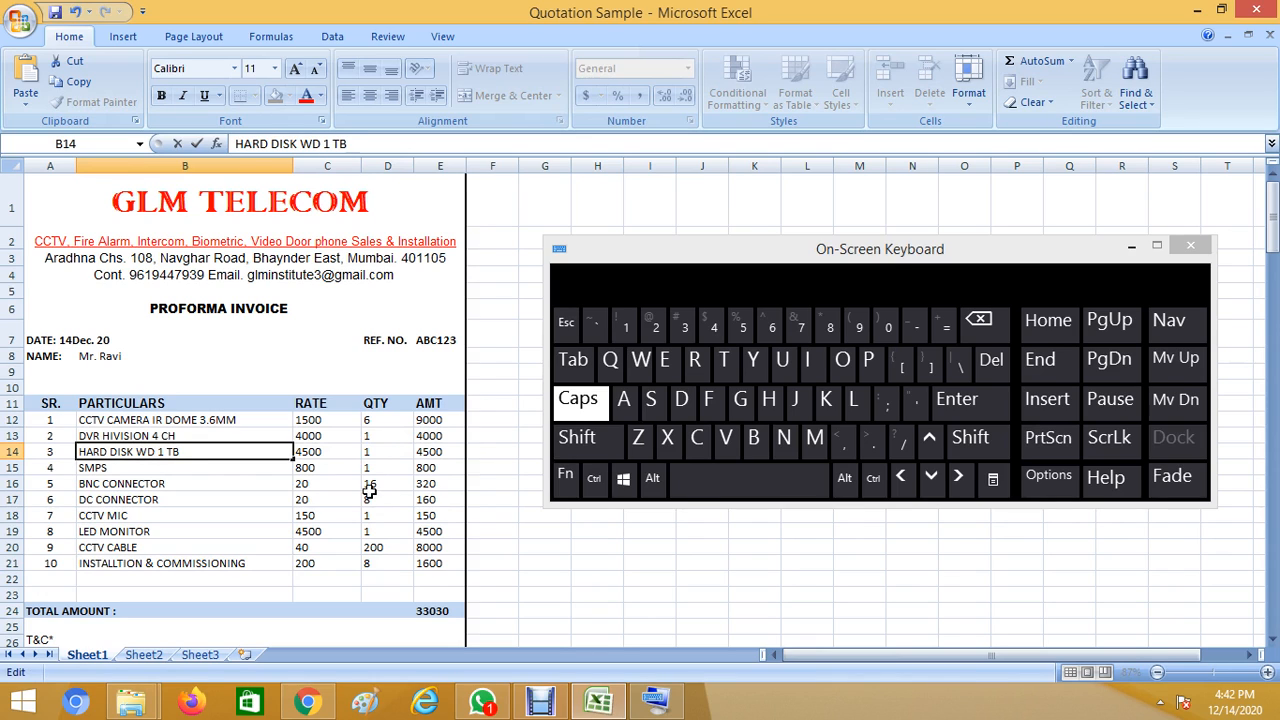
{"action": "left_click", "coordinate": [342, 452]}
{"action": "type", "text": "4"}
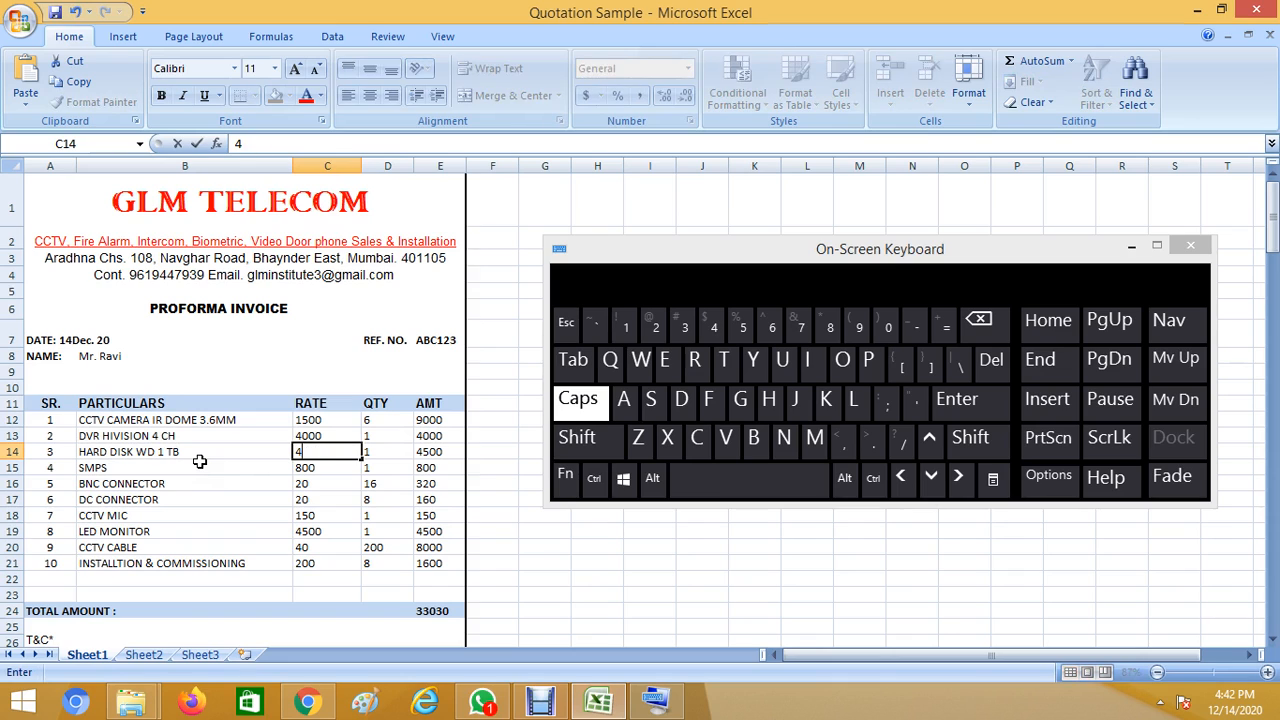
{"action": "type", "text": "000"}
{"action": "key", "text": "Return"}
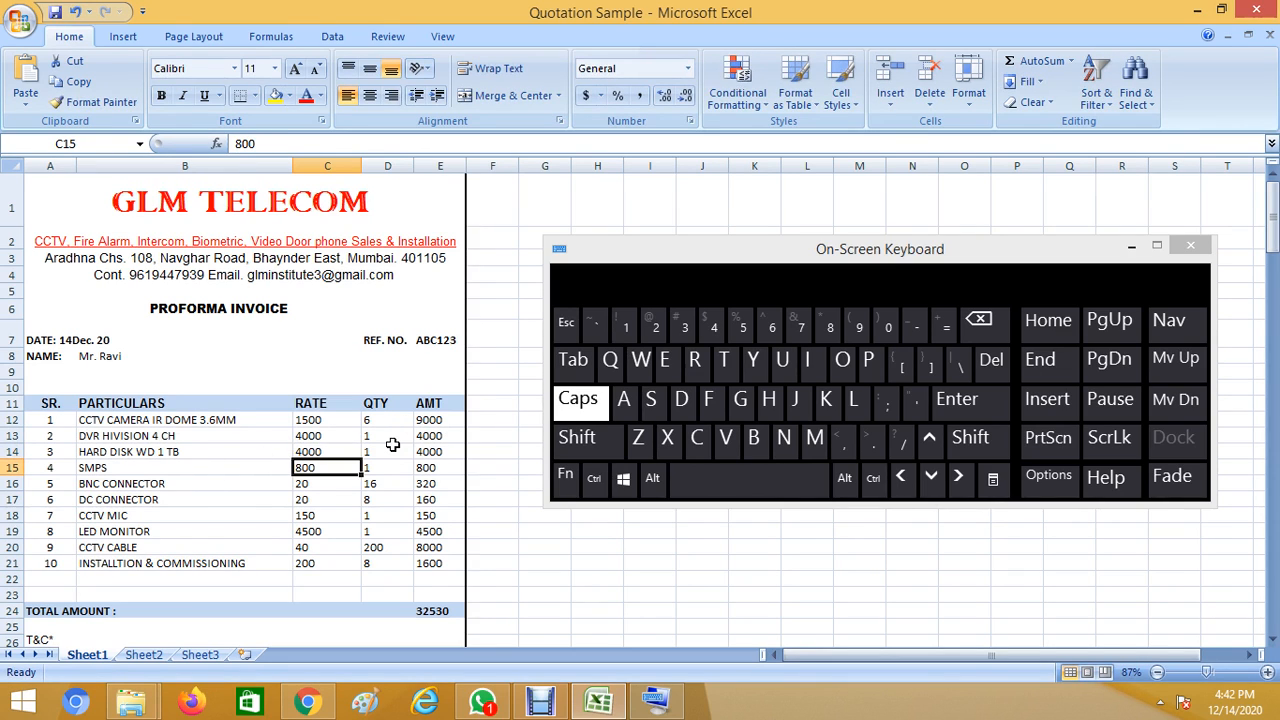
Rename item 4 to SMPS 12V 5AMP with a rate of 1000.
{"action": "left_click", "coordinate": [391, 447]}
{"action": "left_click", "coordinate": [156, 470]}
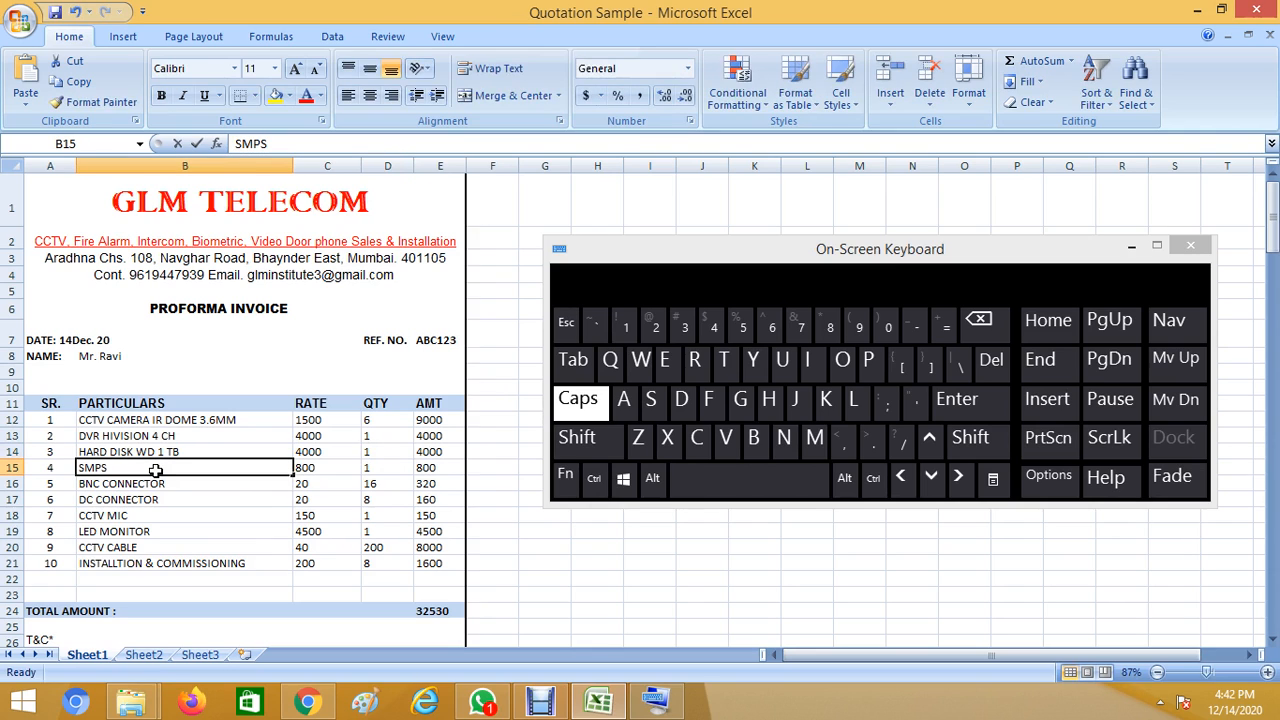
{"action": "double_click", "coordinate": [156, 470]}
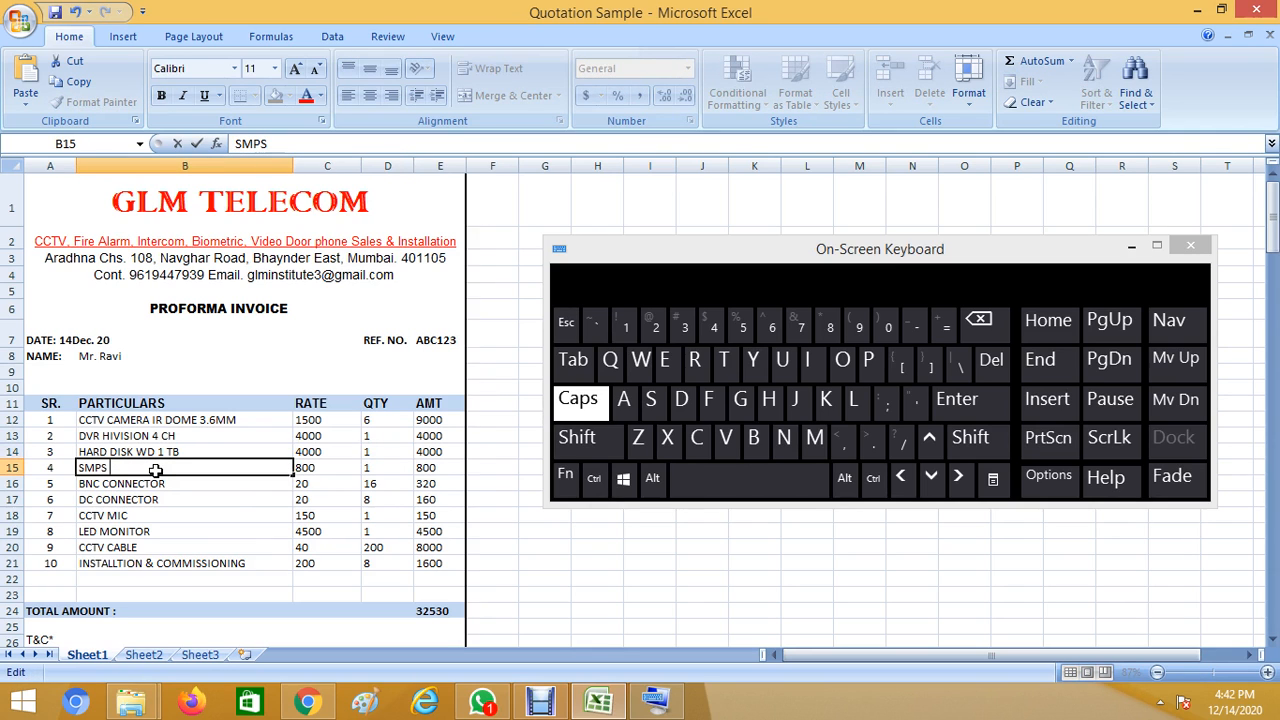
{"action": "type", "text": "12V 5AMP"}
{"action": "left_click", "coordinate": [320, 468]}
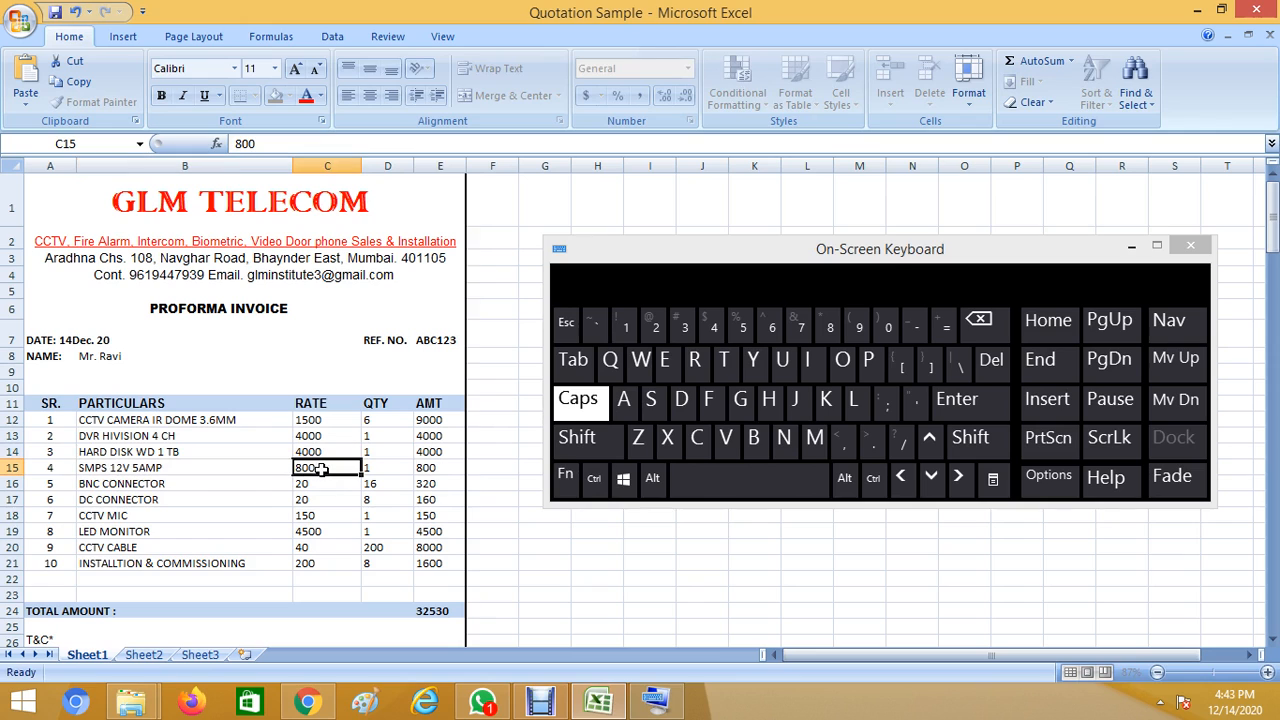
{"action": "type", "text": "1000"}
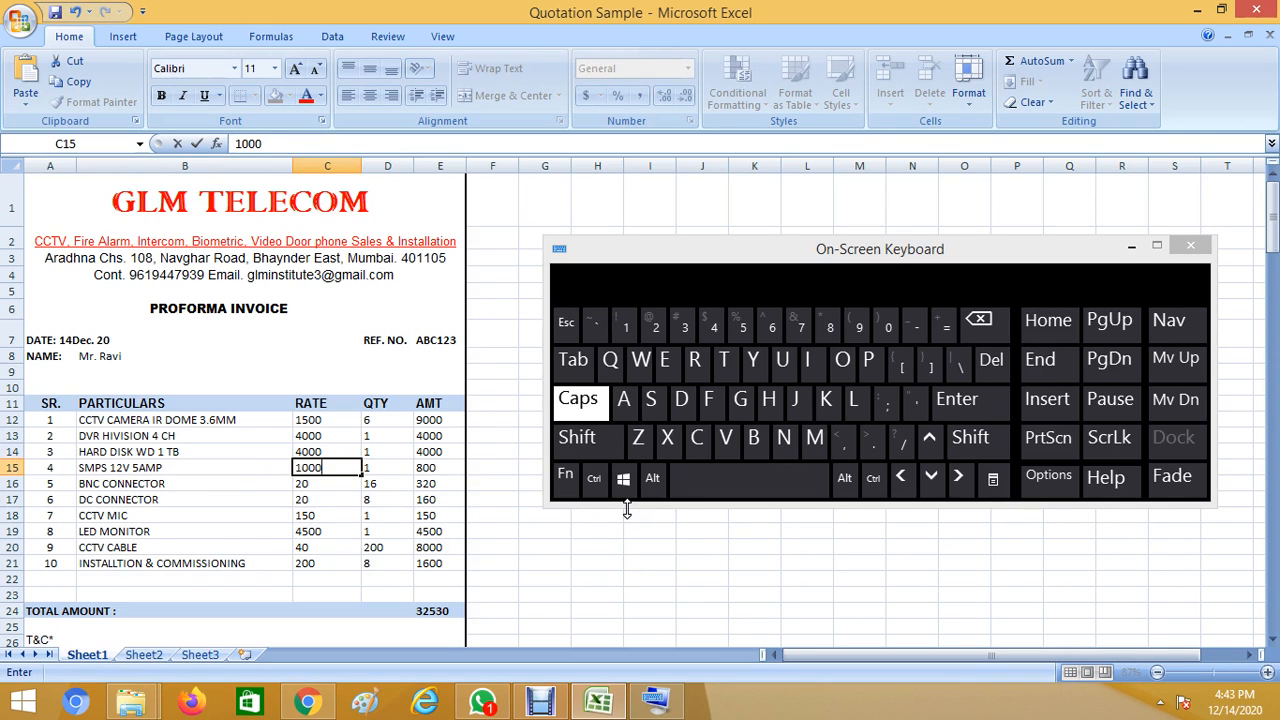
{"action": "key", "text": "Tab"}
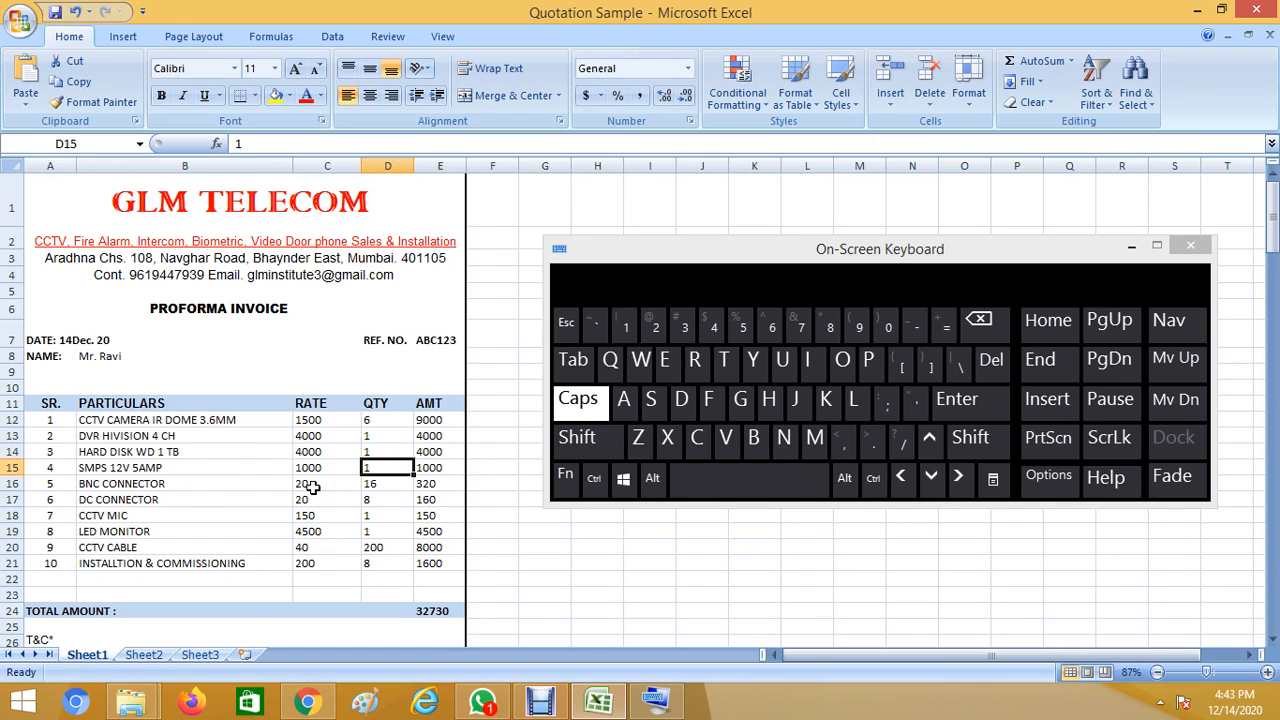
Set the BNC CONNECTOR to rate 30 and quantity 20, for an amount of 600.
{"action": "left_click", "coordinate": [222, 487]}
{"action": "left_click", "coordinate": [328, 484]}
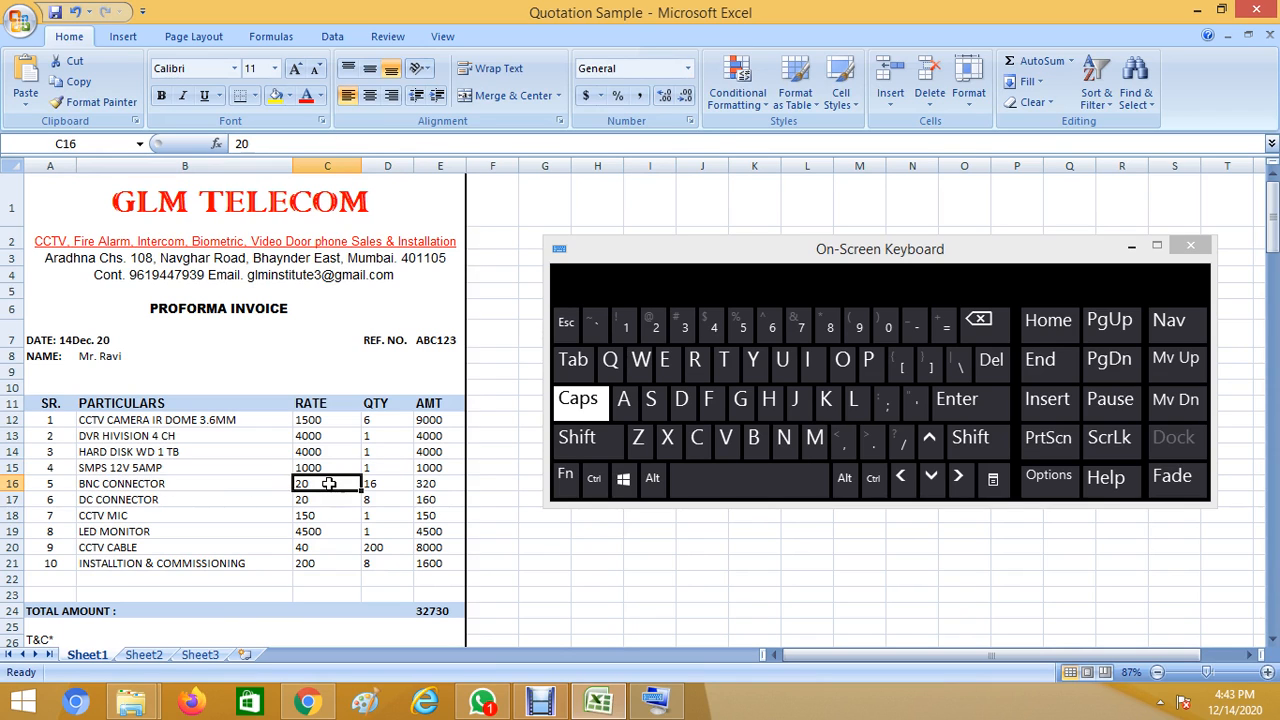
{"action": "type", "text": "30"}
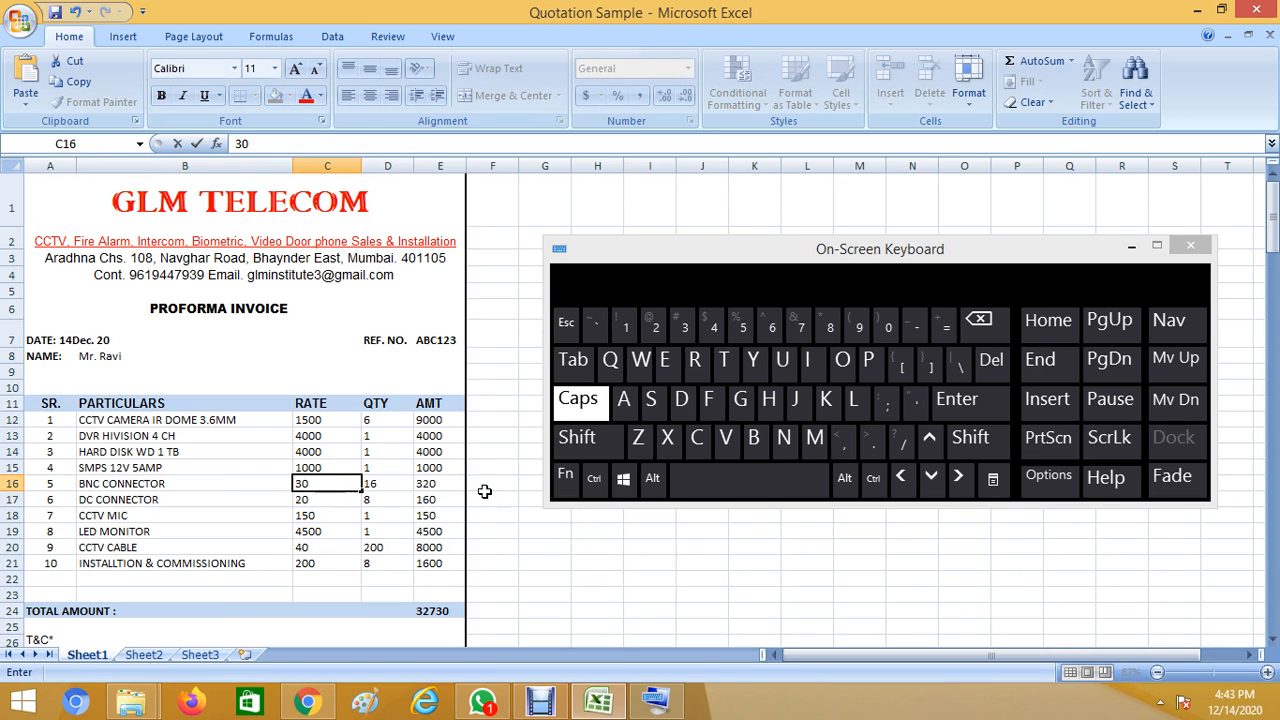
{"action": "key", "text": "Tab"}
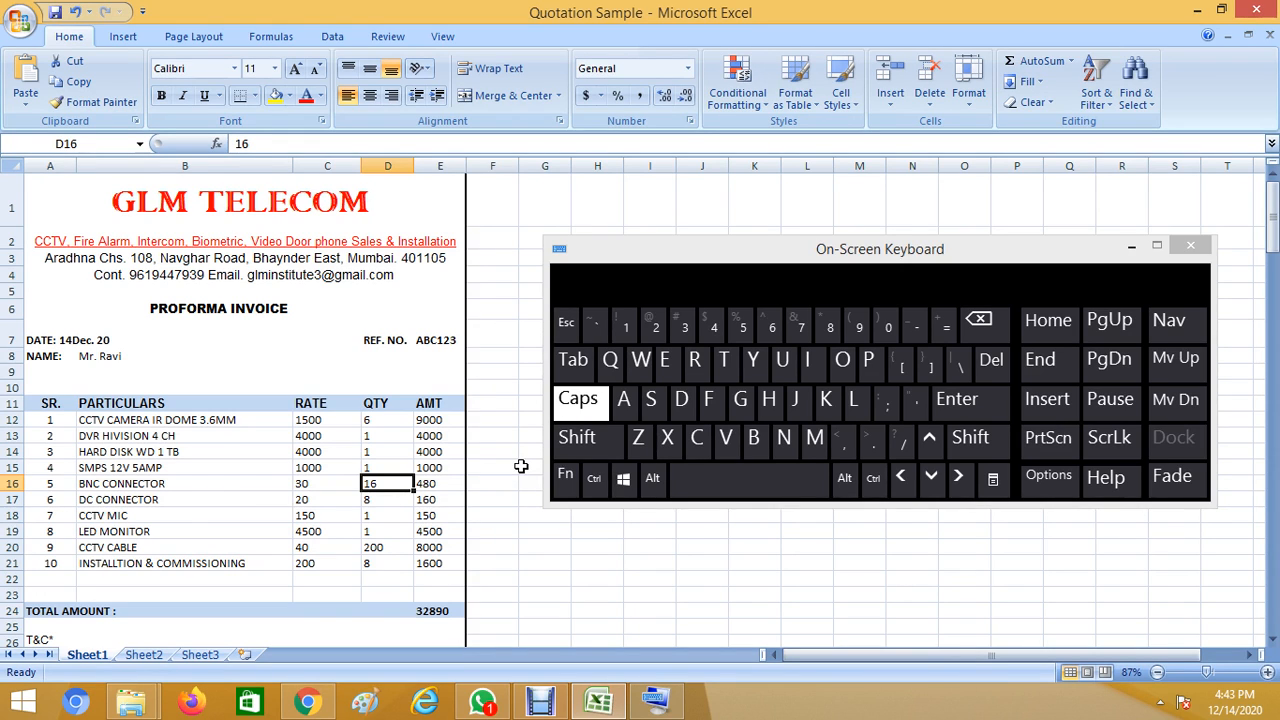
{"action": "type", "text": "20"}
{"action": "key", "text": "Return"}
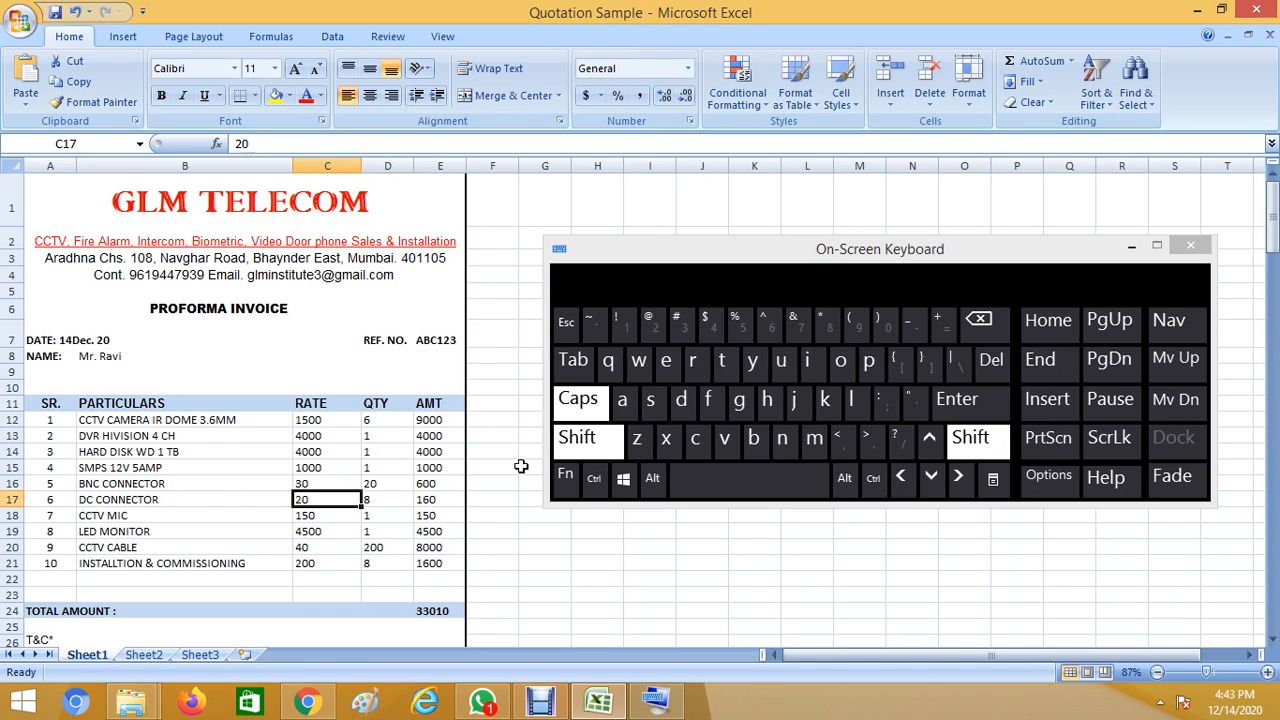
Change the DC CONNECTOR rate to 25.
{"action": "key", "text": "shift+Tab"}
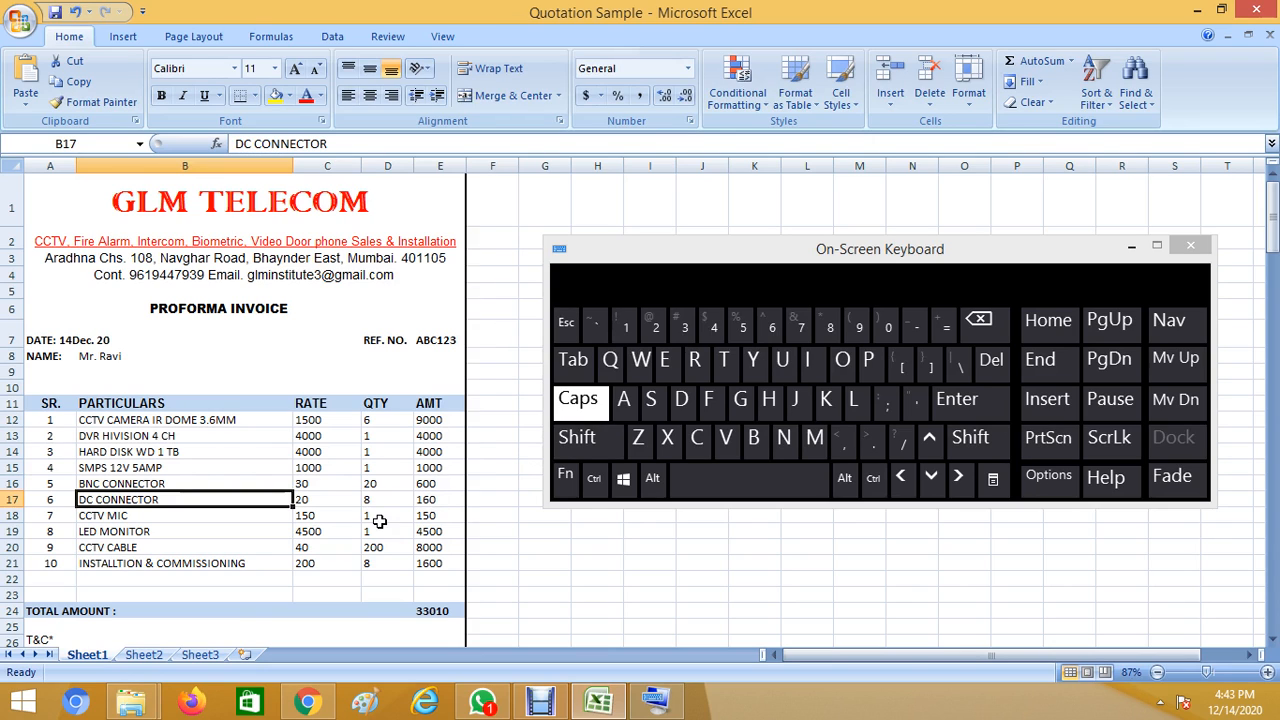
{"action": "left_click", "coordinate": [339, 500]}
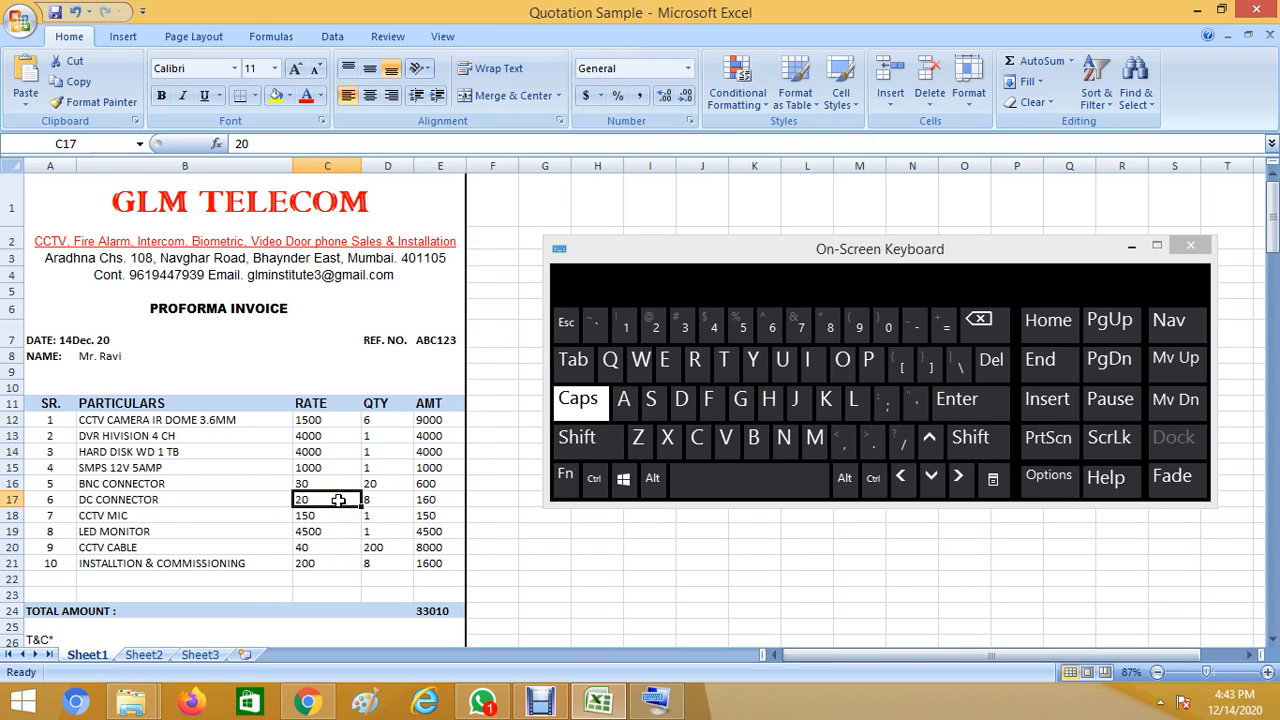
{"action": "left_click", "coordinate": [154, 500]}
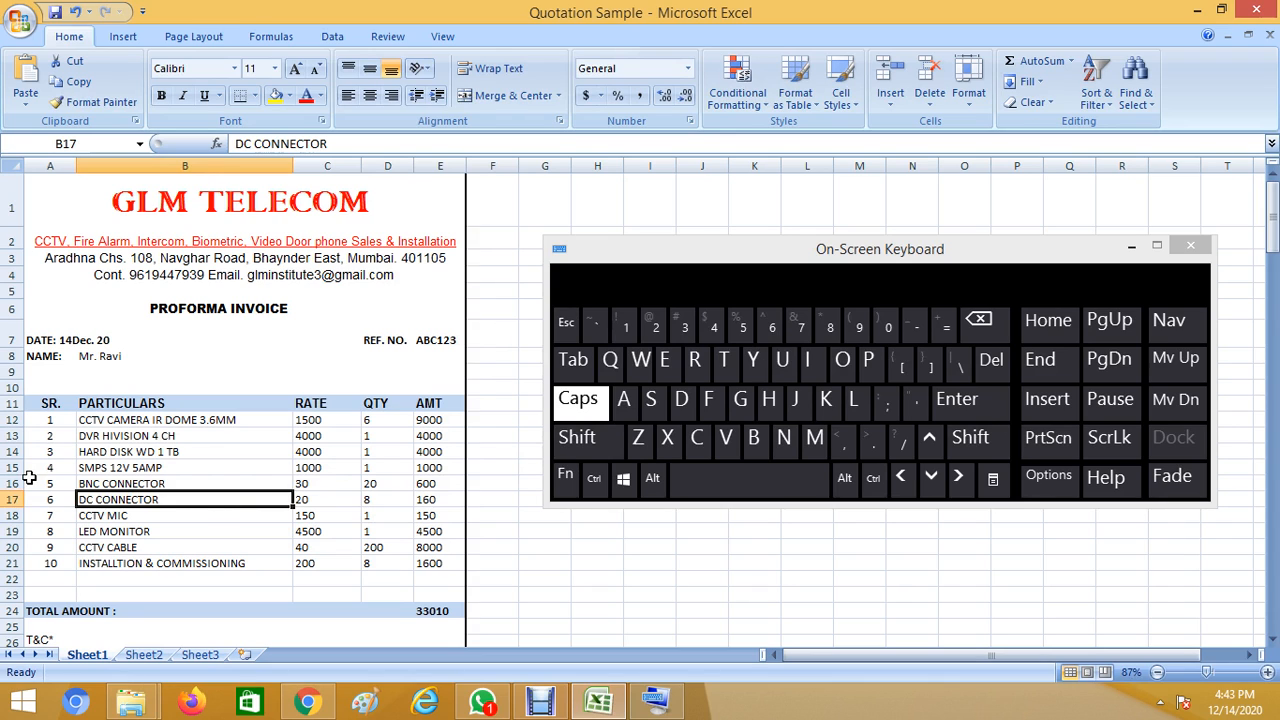
{"action": "key", "text": "Right"}
{"action": "type", "text": "25"}
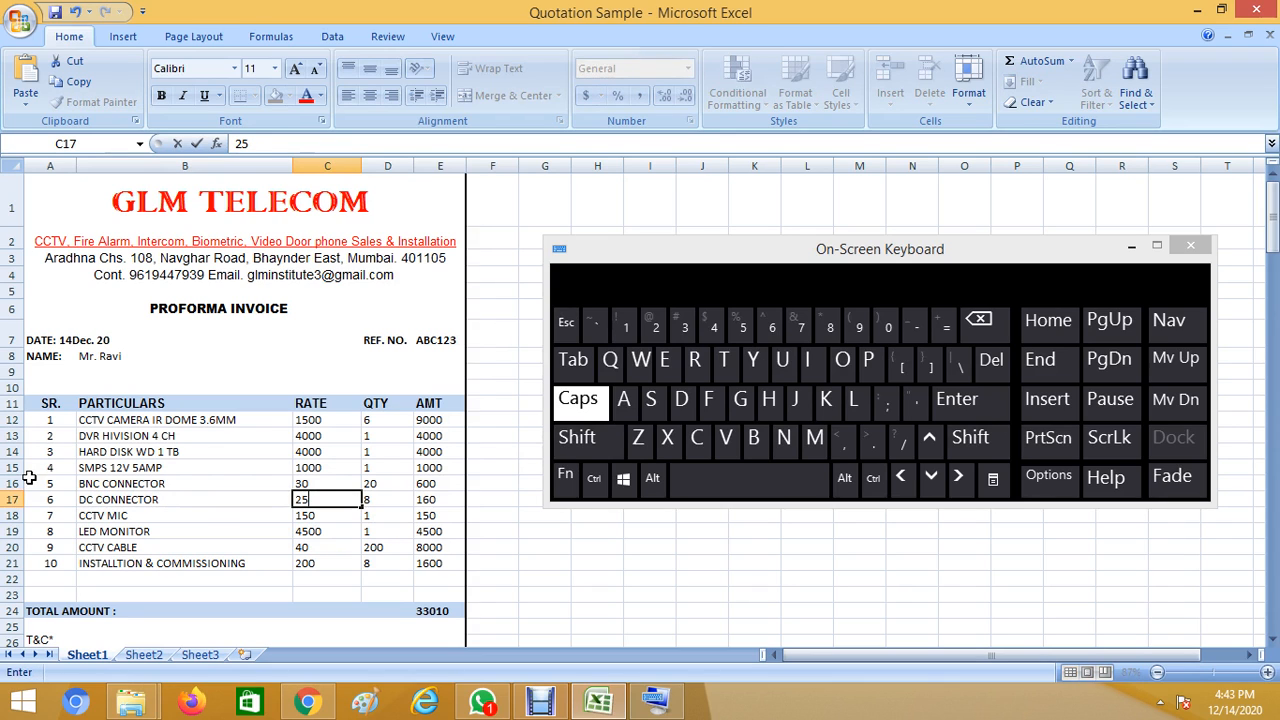
{"action": "key", "text": "Right"}
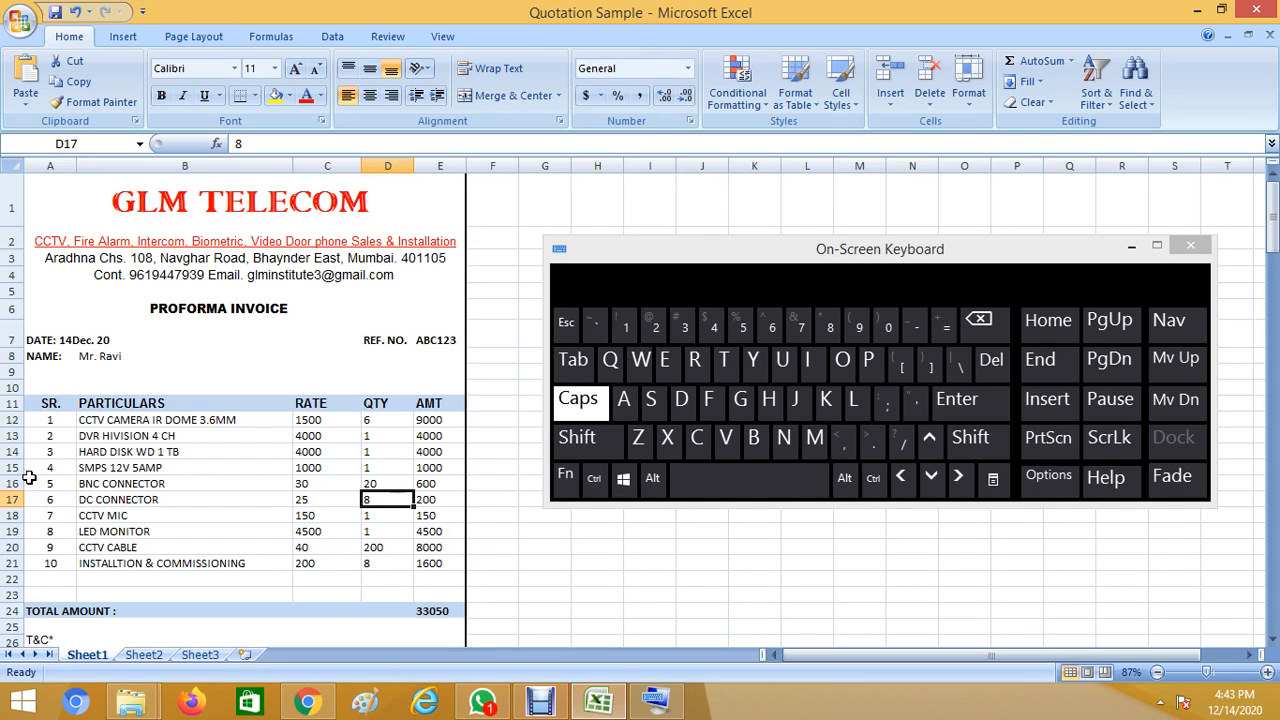
Set the LED MONITOR rate to 5000, trying quantity 2 then undoing it.
{"action": "left_click", "coordinate": [144, 516]}
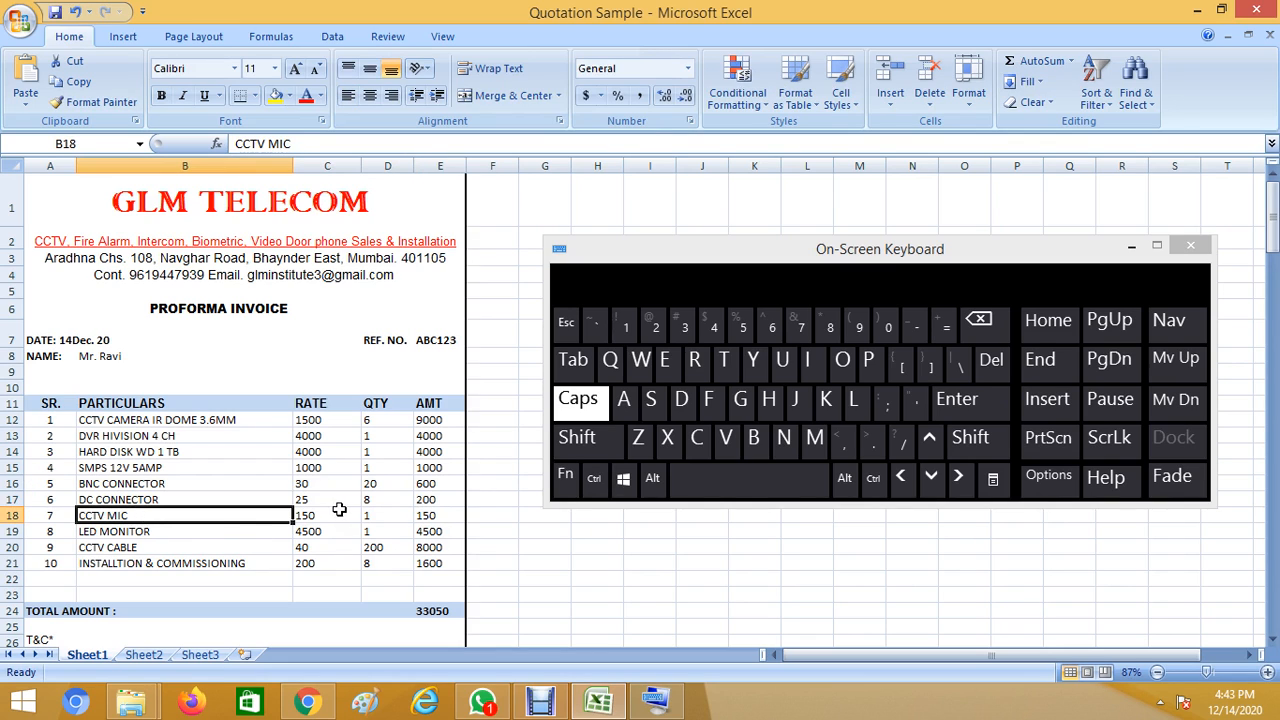
{"action": "left_click", "coordinate": [339, 512]}
{"action": "left_click", "coordinate": [280, 545]}
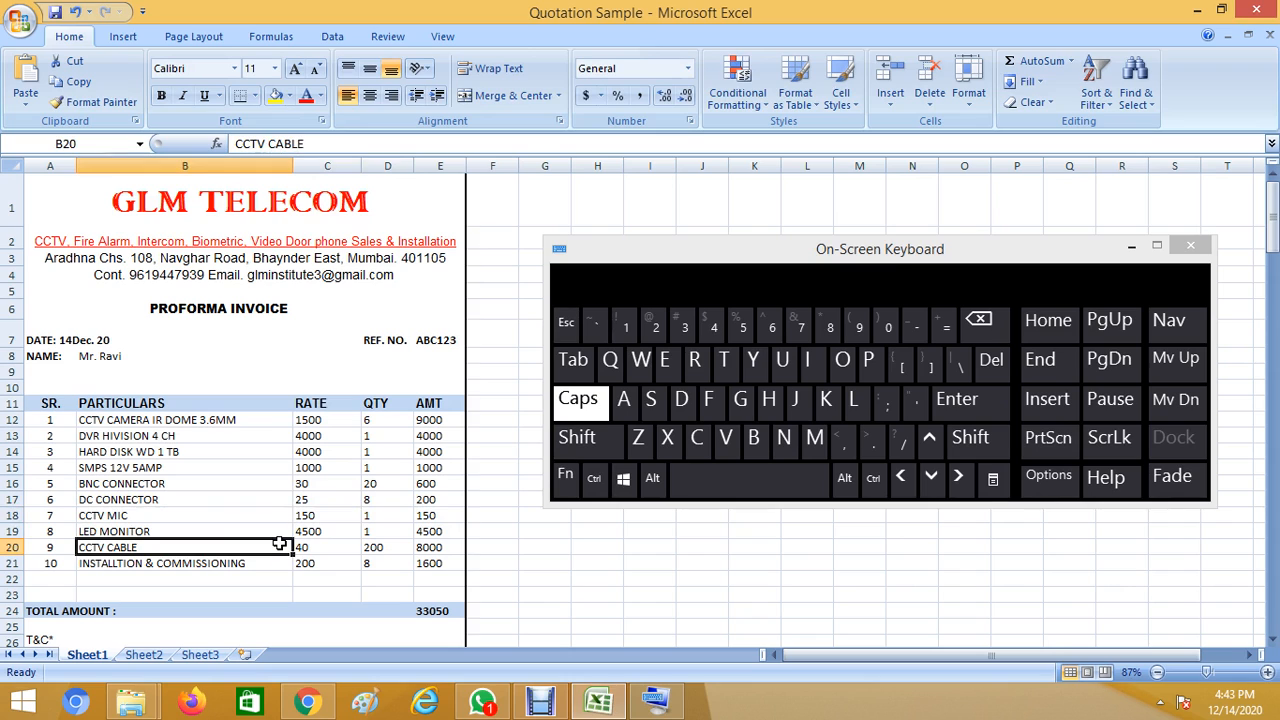
{"action": "left_click", "coordinate": [325, 533]}
{"action": "type", "text": "500"}
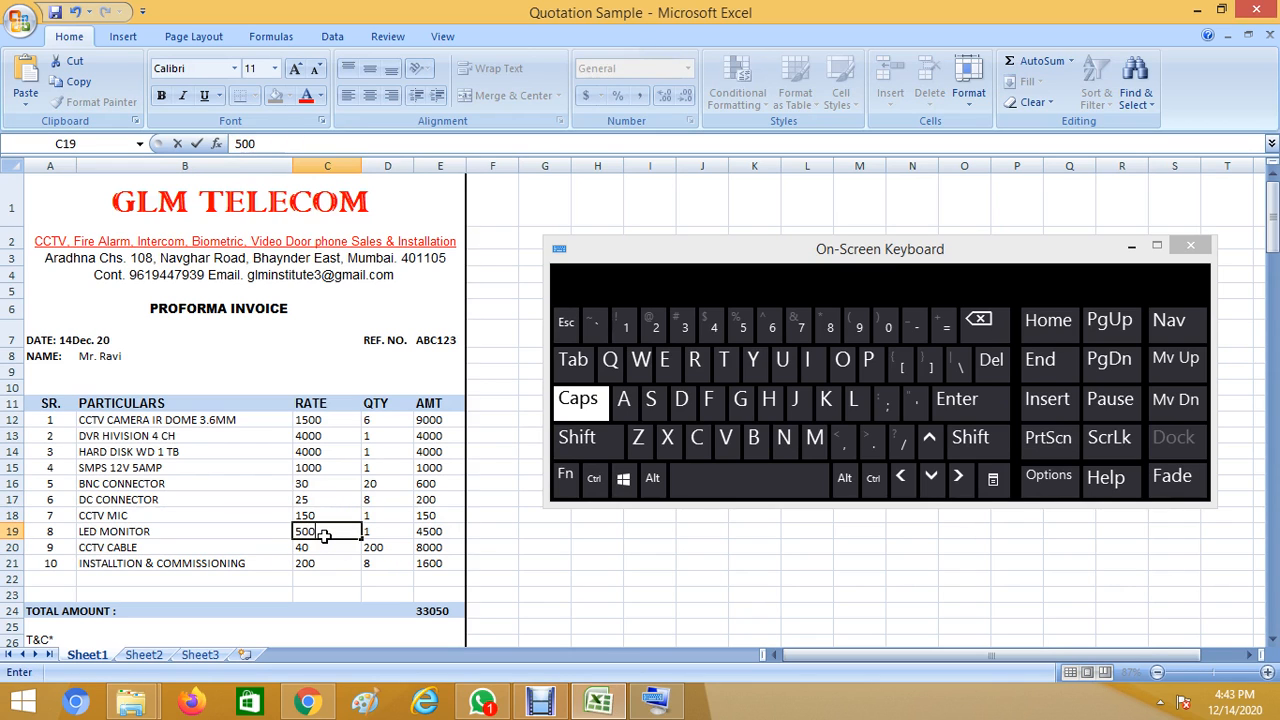
{"action": "type", "text": "0"}
{"action": "key", "text": "Return"}
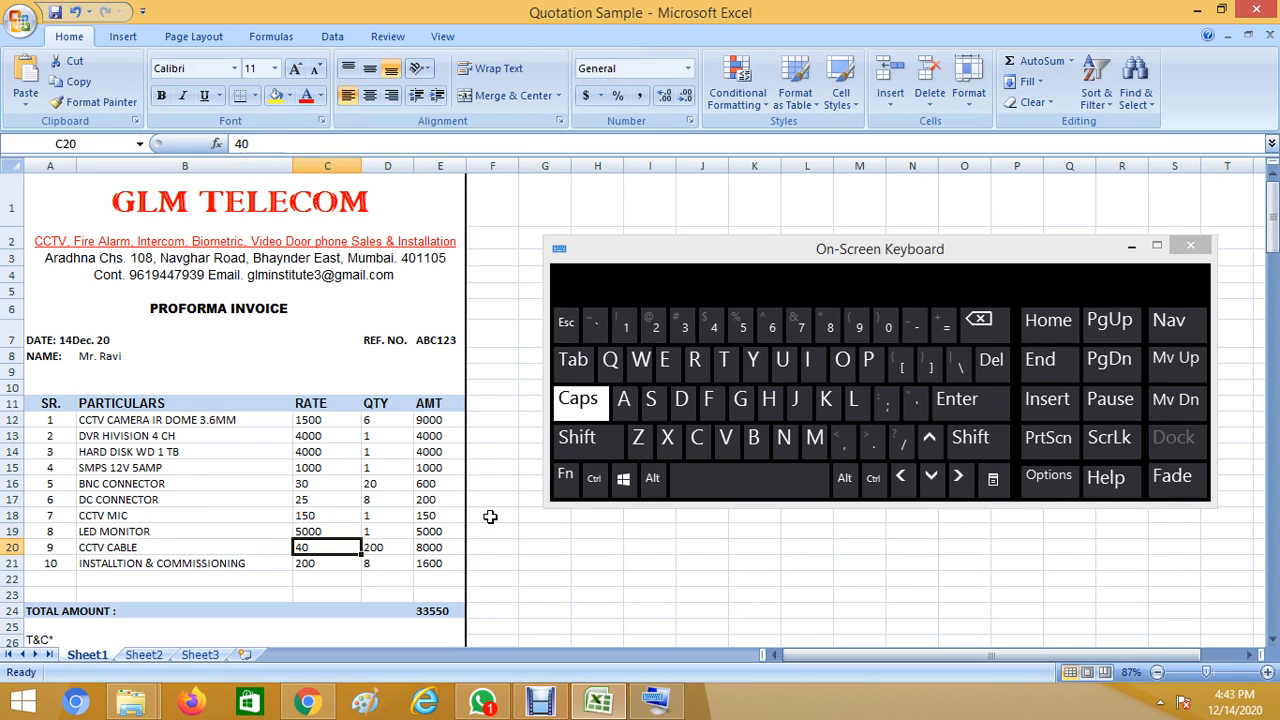
{"action": "left_click", "coordinate": [377, 533]}
{"action": "type", "text": "2"}
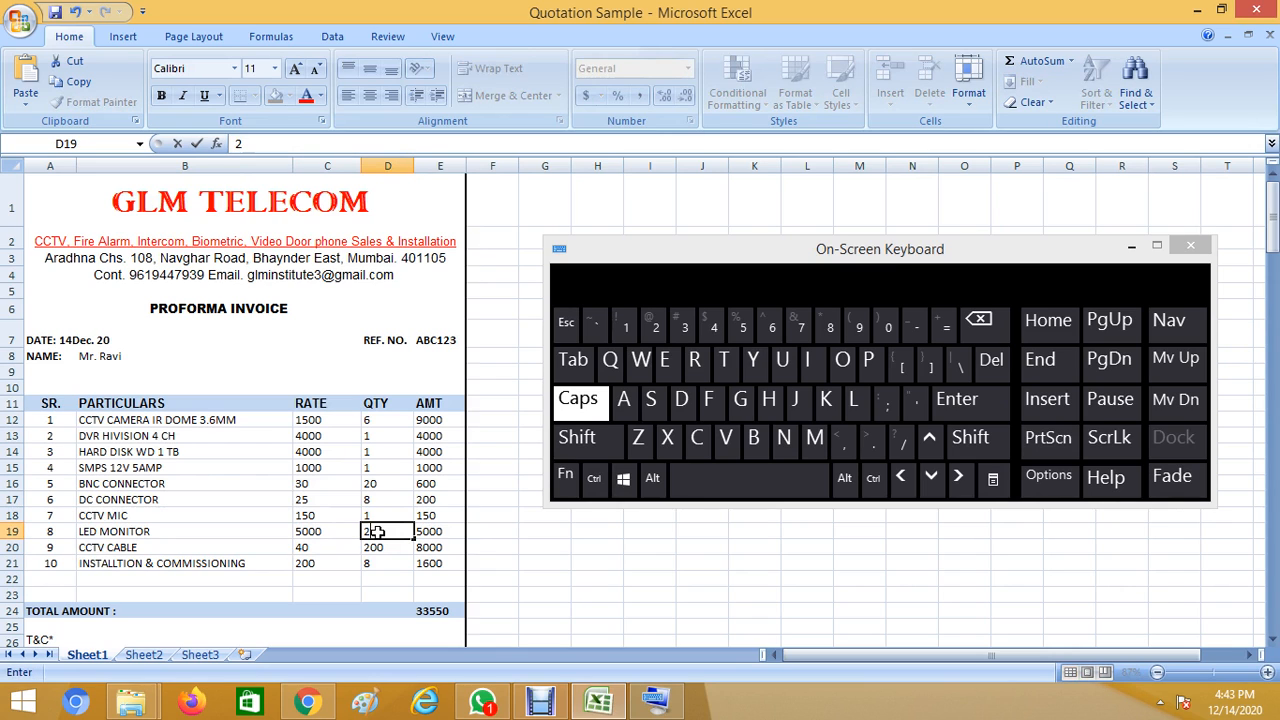
{"action": "key", "text": "Return"}
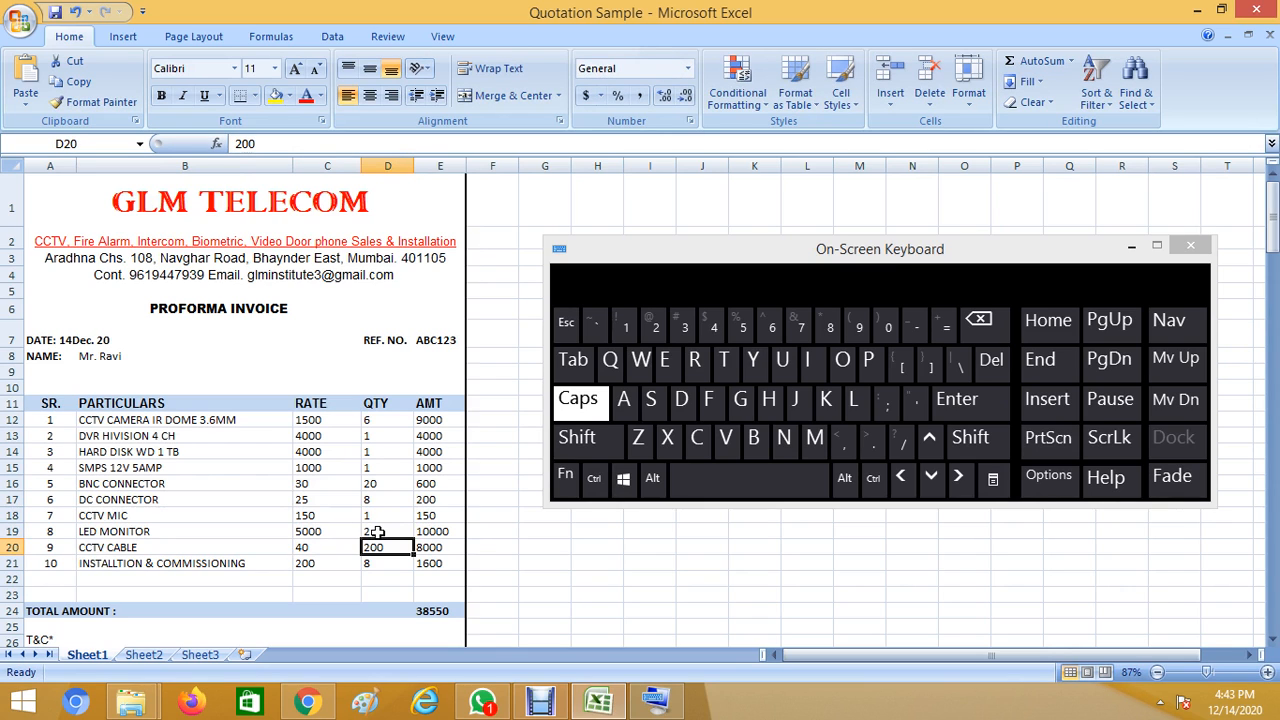
{"action": "key", "text": "ctrl+z"}
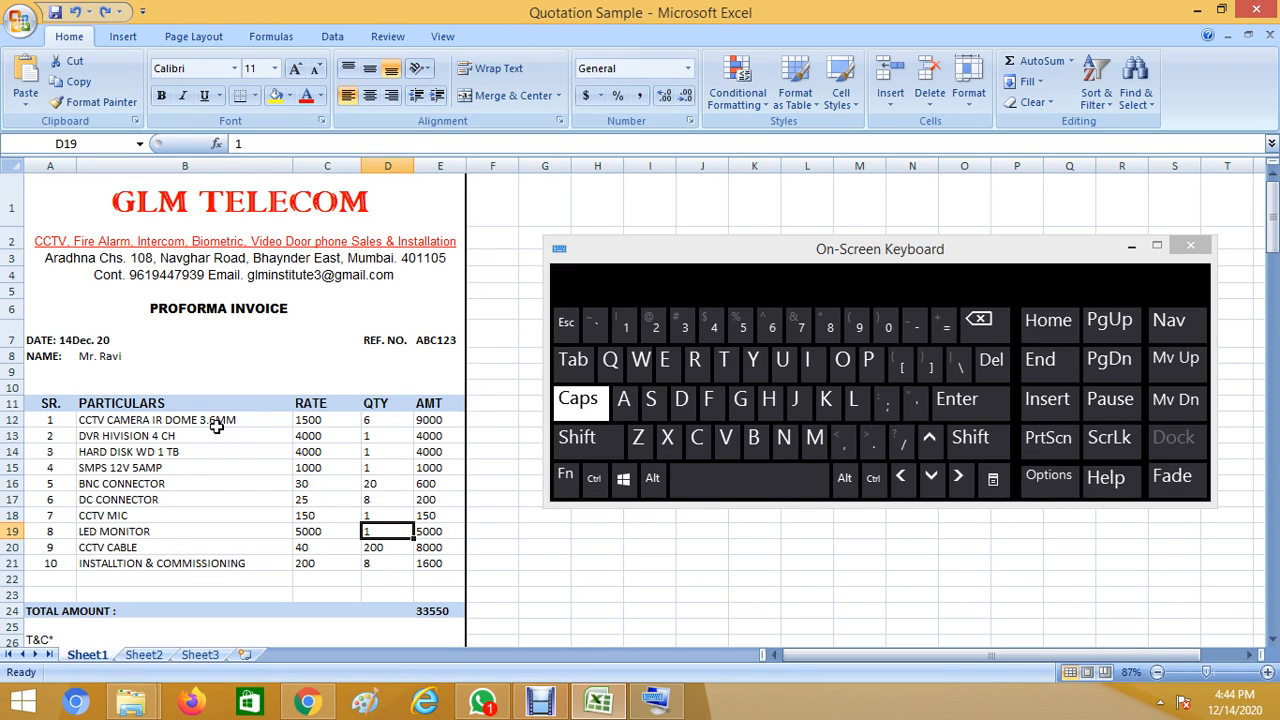
Review the PARTICULARS, RATE, QTY and AMT columns and check E21's rate-times-quantity formula.
{"action": "left_click_drag", "start_coordinate": [217, 430], "coordinate": [211, 566]}
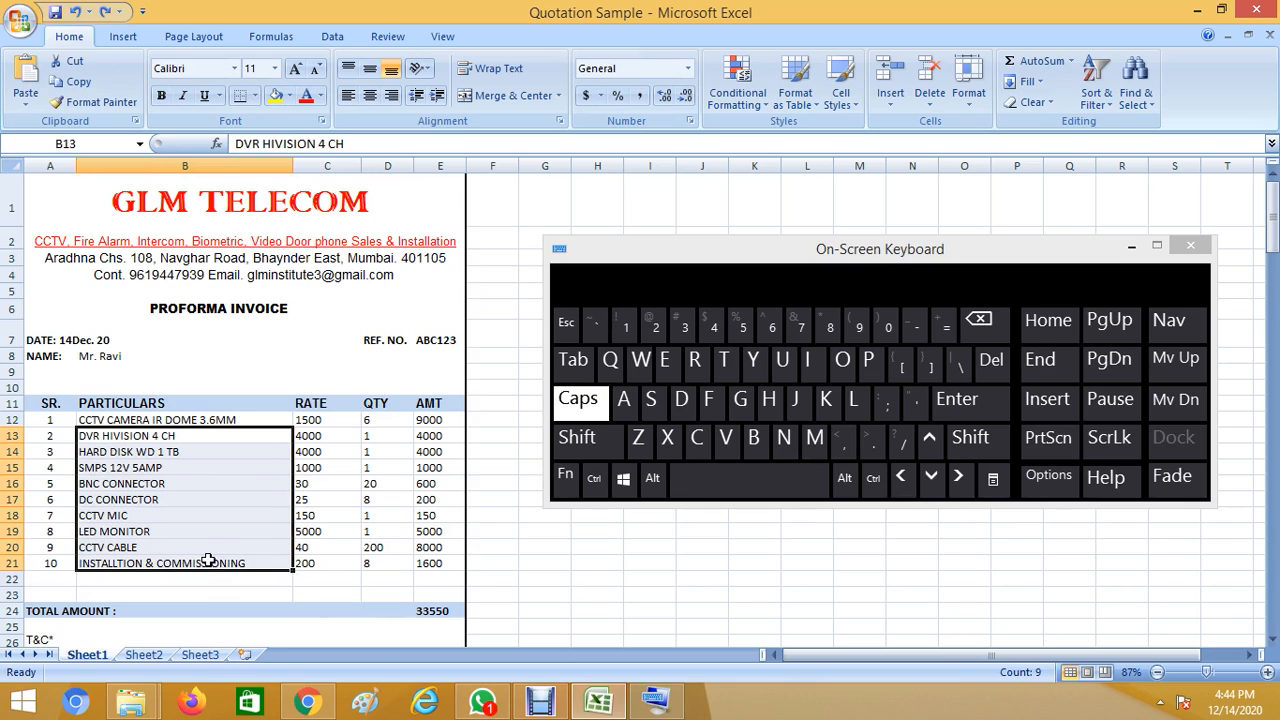
{"action": "left_click", "coordinate": [328, 422]}
{"action": "left_click_drag", "start_coordinate": [328, 422], "coordinate": [320, 564]}
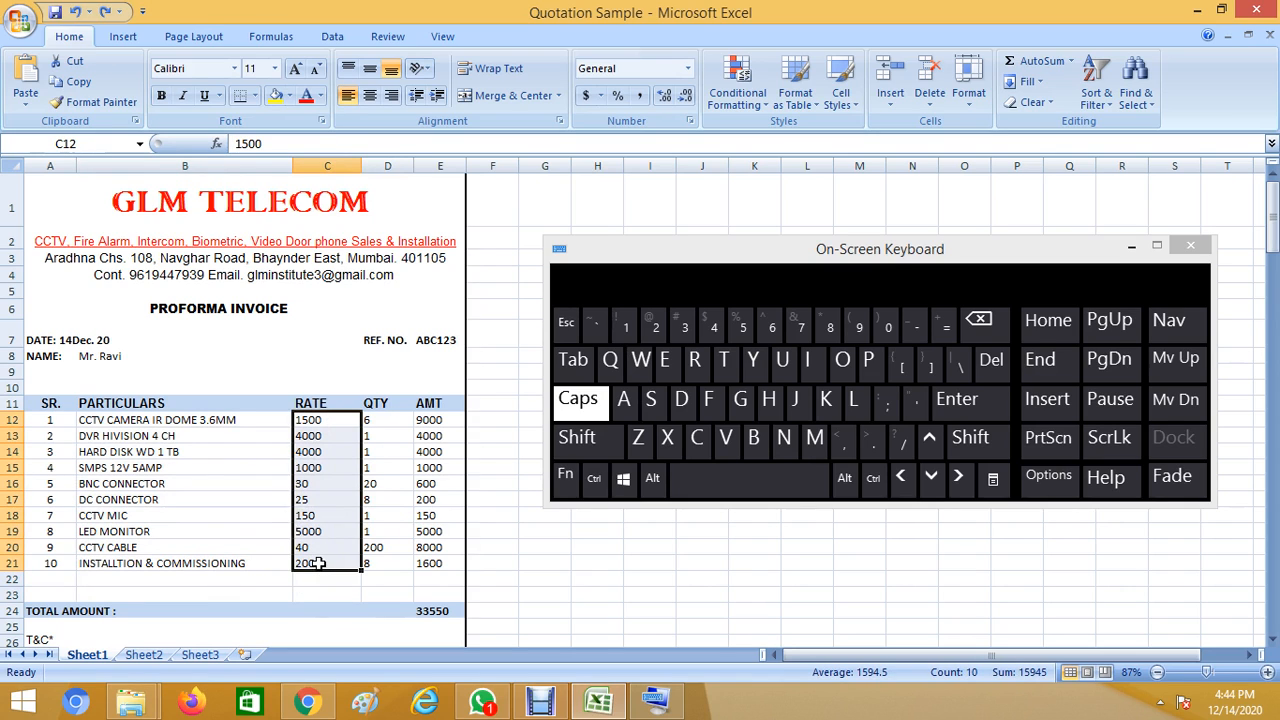
{"action": "left_click", "coordinate": [388, 420]}
{"action": "left_click_drag", "start_coordinate": [388, 420], "coordinate": [385, 563]}
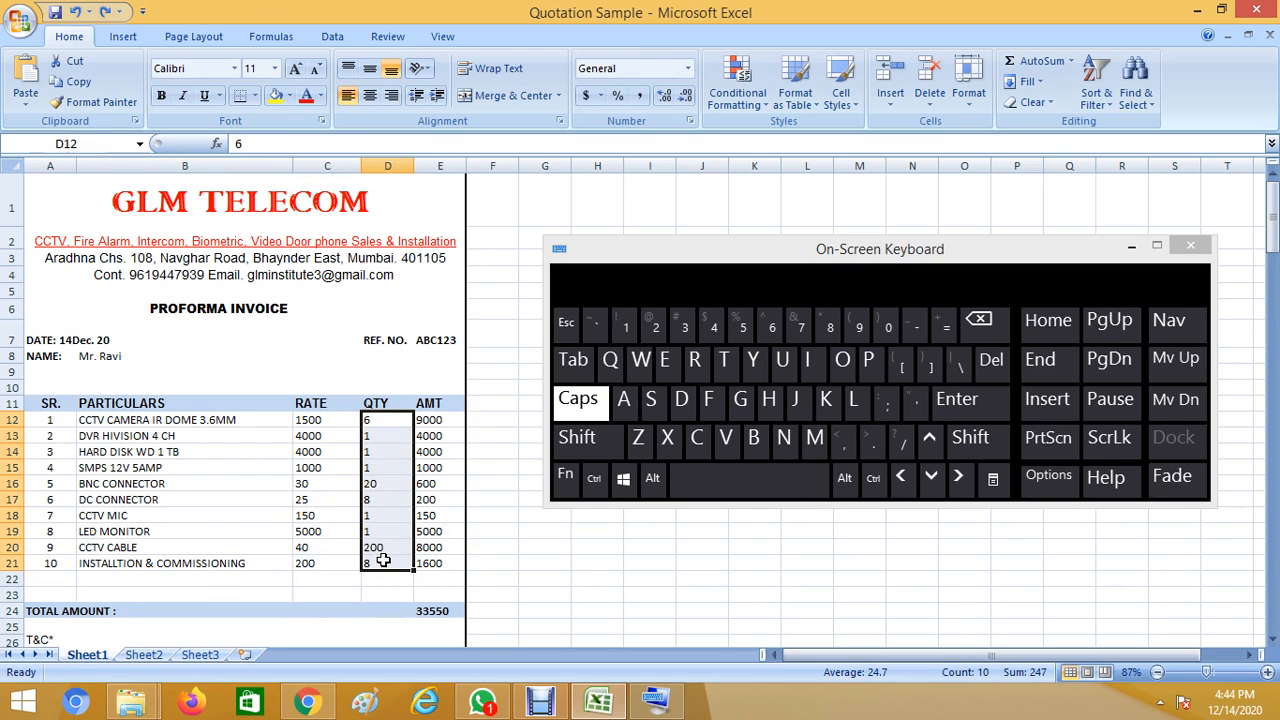
{"action": "left_click", "coordinate": [311, 404]}
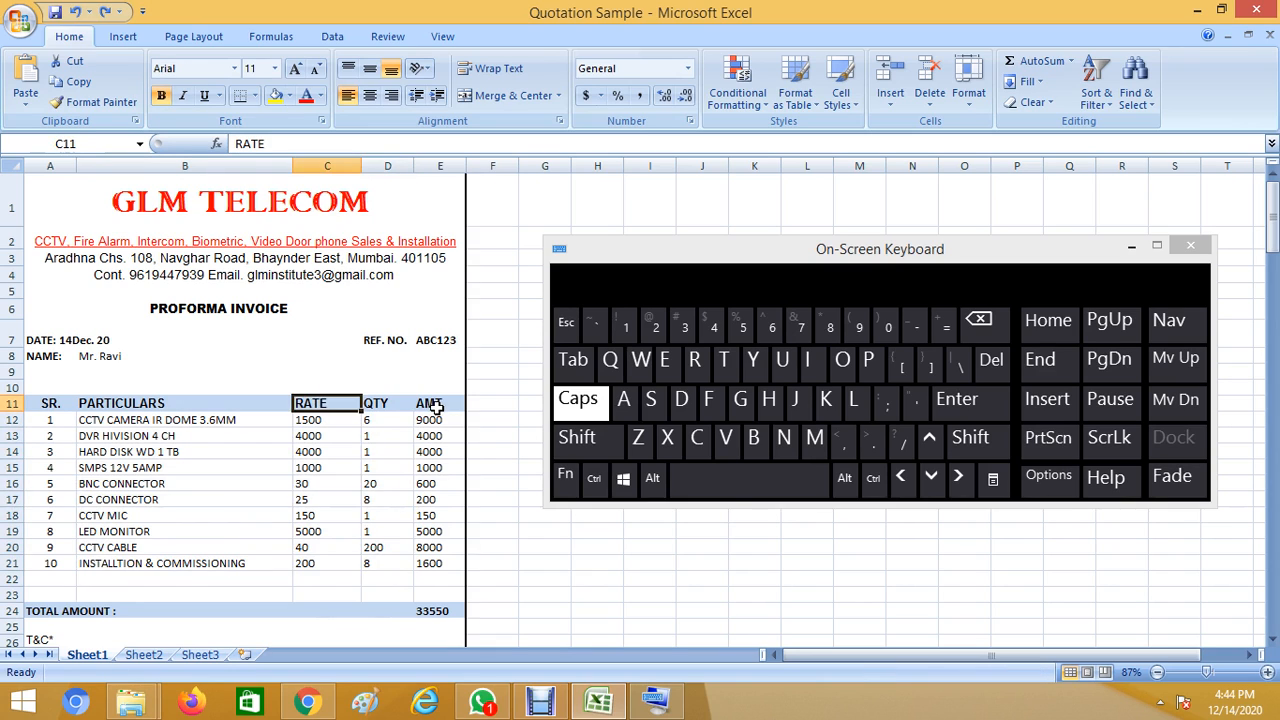
{"action": "left_click_drag", "start_coordinate": [437, 405], "coordinate": [437, 560]}
{"action": "left_click", "coordinate": [437, 563]}
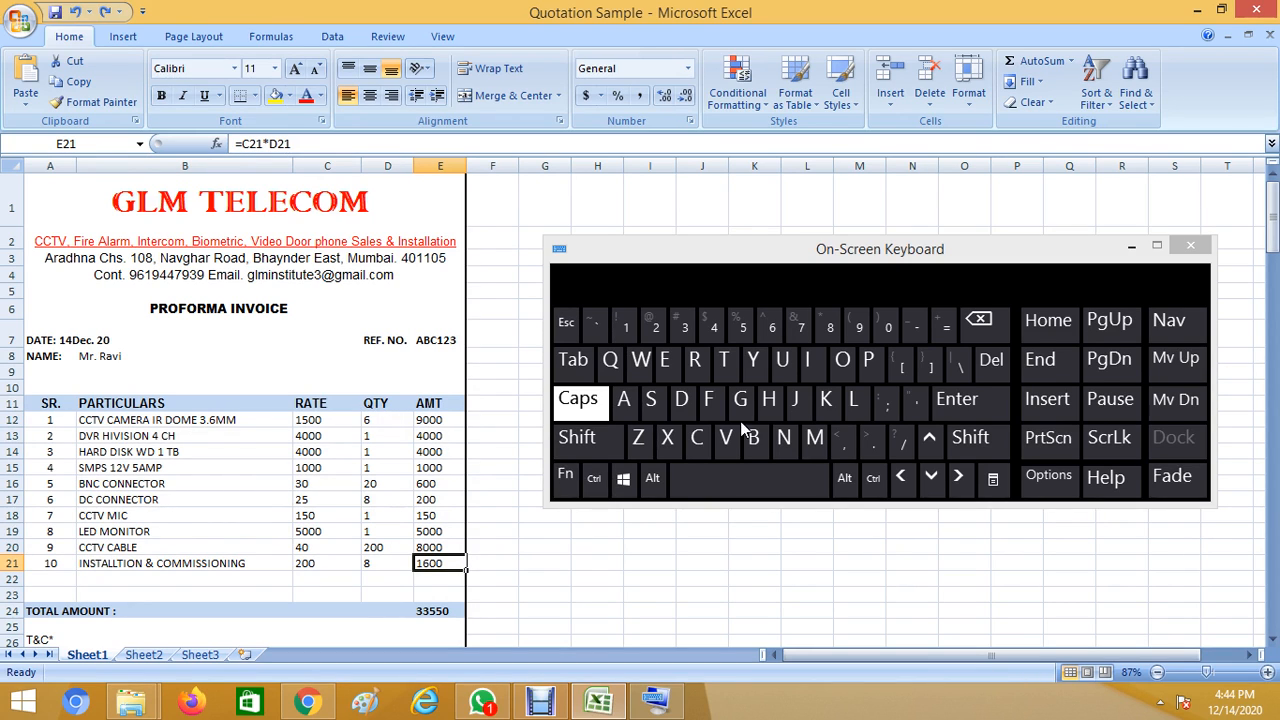
Replace the E24 total with an AutoSum of E12:E23, giving 33550.
{"action": "left_click_drag", "start_coordinate": [437, 405], "coordinate": [440, 556]}
{"action": "left_click", "coordinate": [438, 611]}
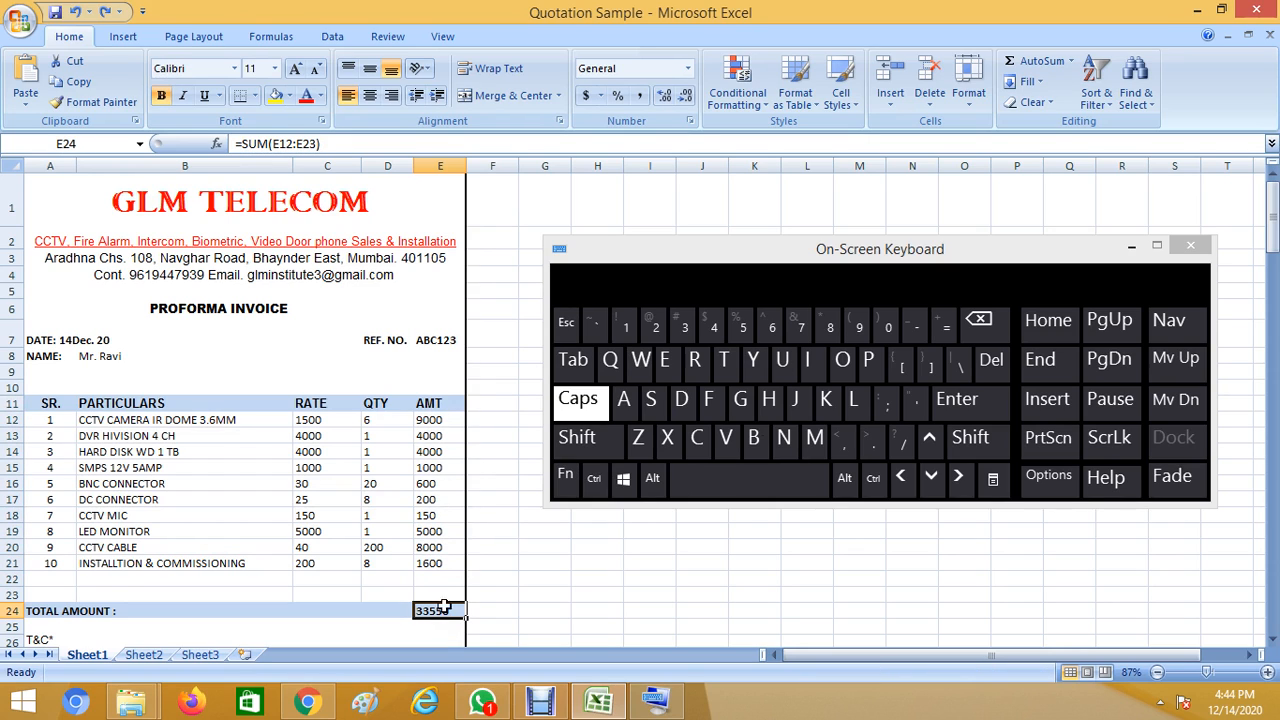
{"action": "key", "text": "Delete"}
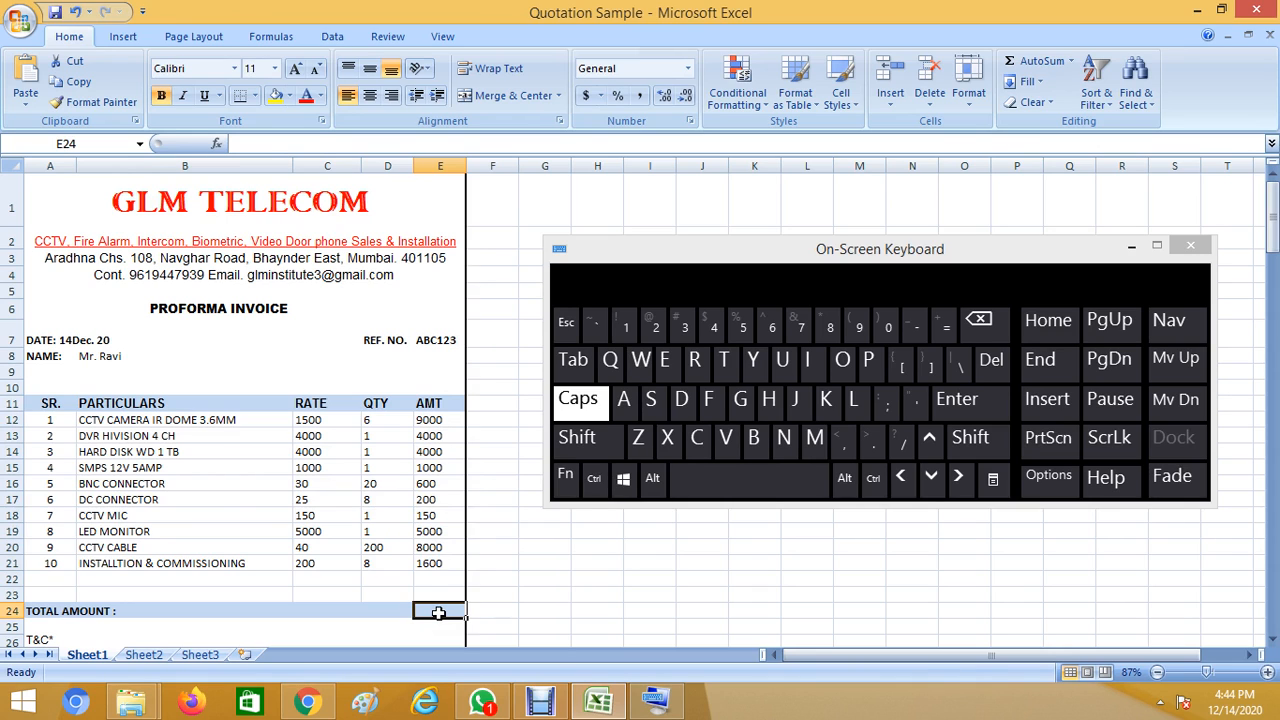
{"action": "key", "text": "alt+equal"}
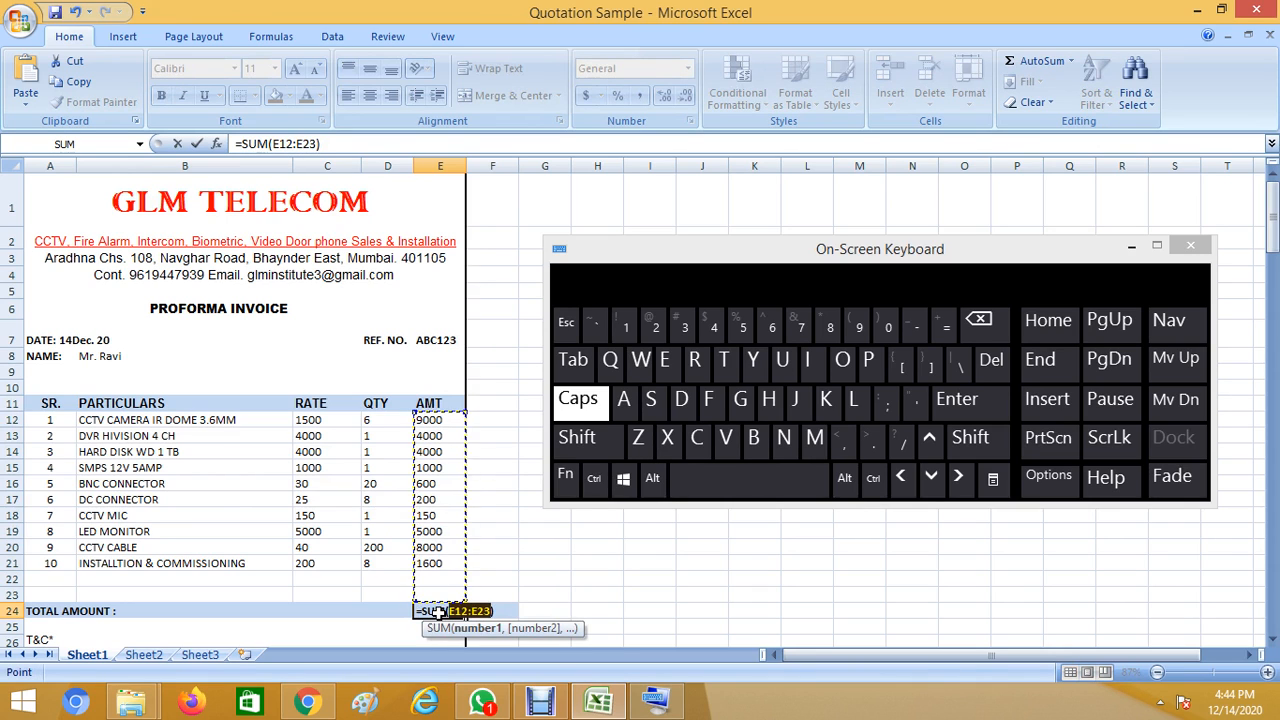
{"action": "key", "text": "Return"}
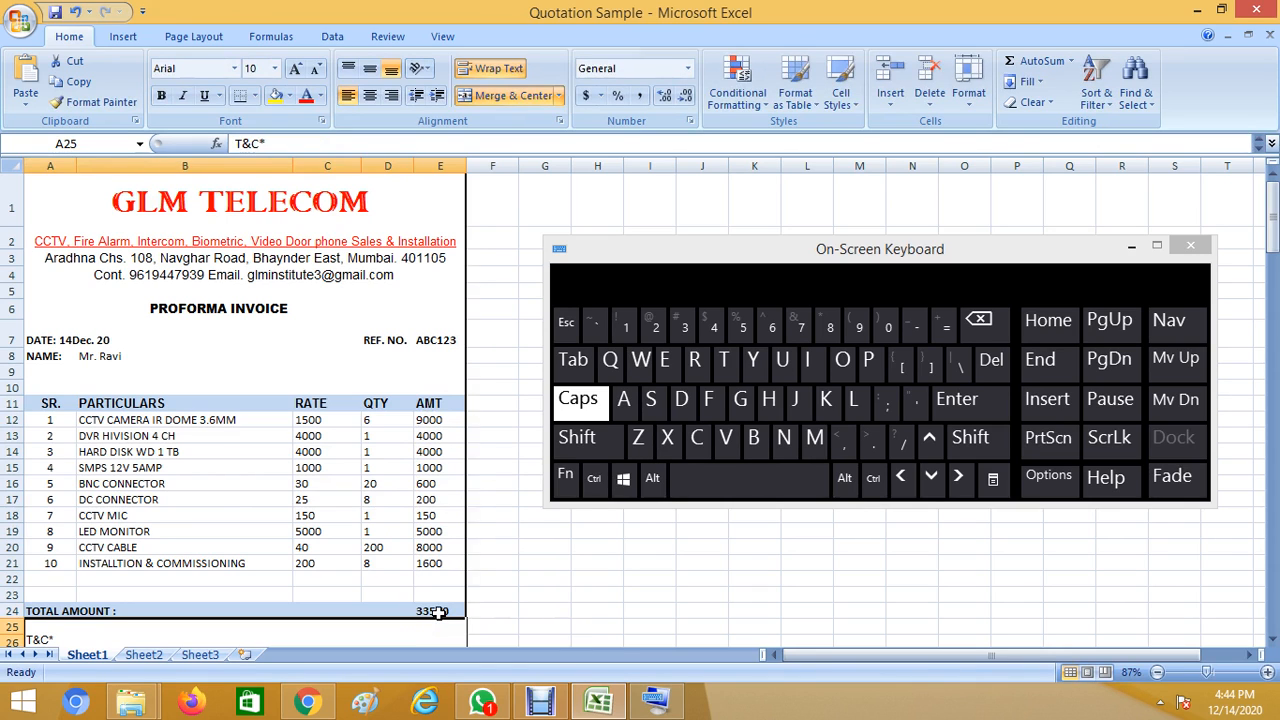
{"action": "key", "text": "ctrl+z"}
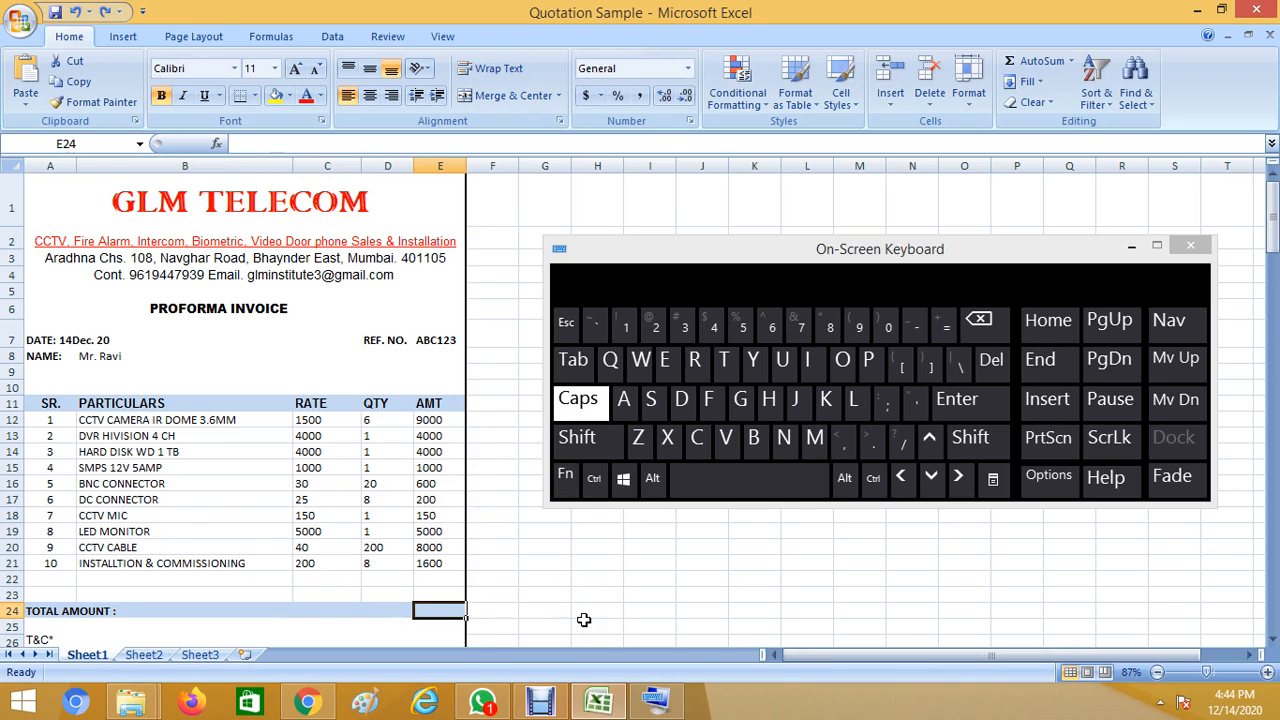
{"action": "key", "text": "alt"}
{"action": "key", "text": "alt+equal"}
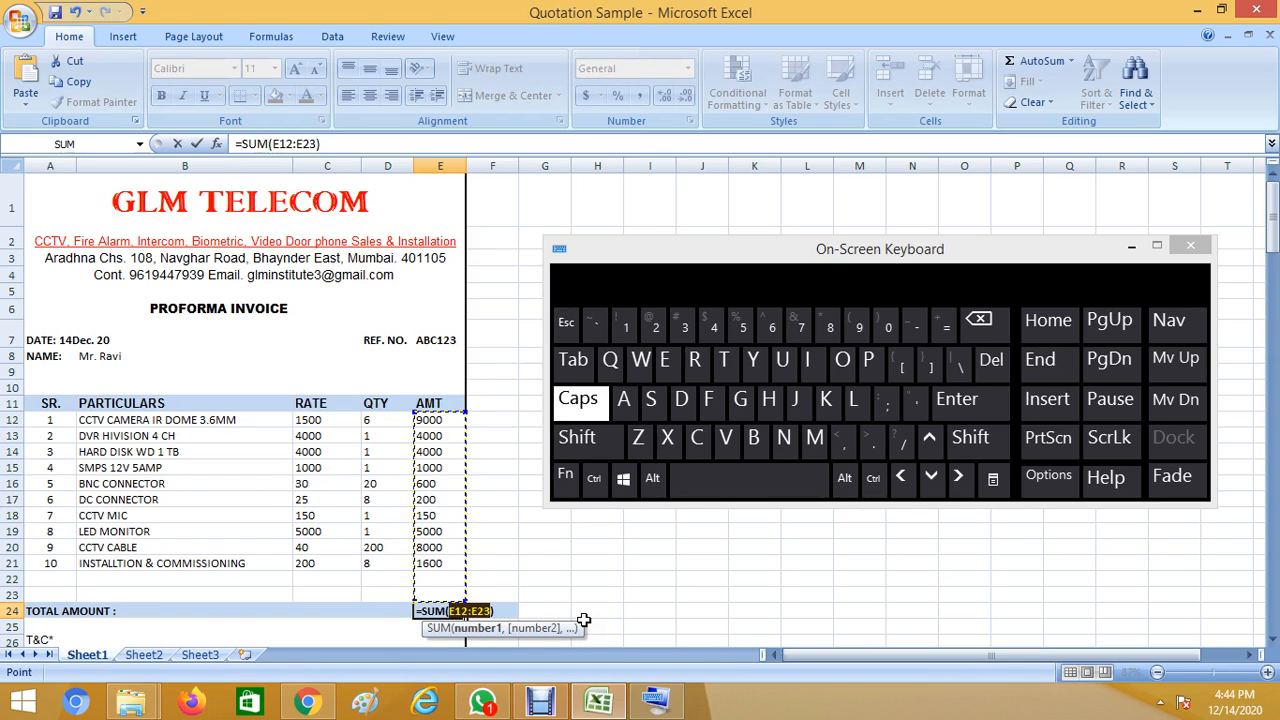
{"action": "key", "text": "Return"}
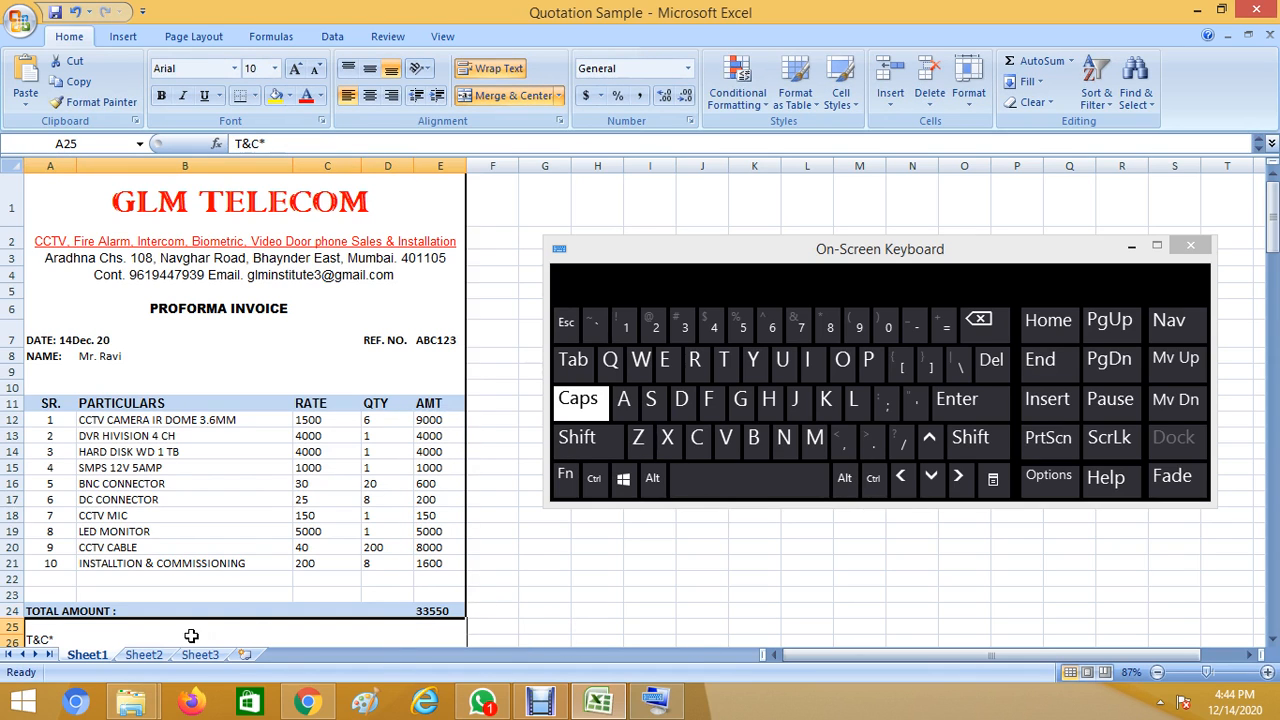
Scroll down below the total row and select the T&C terms cell.
{"action": "left_click", "coordinate": [171, 610]}
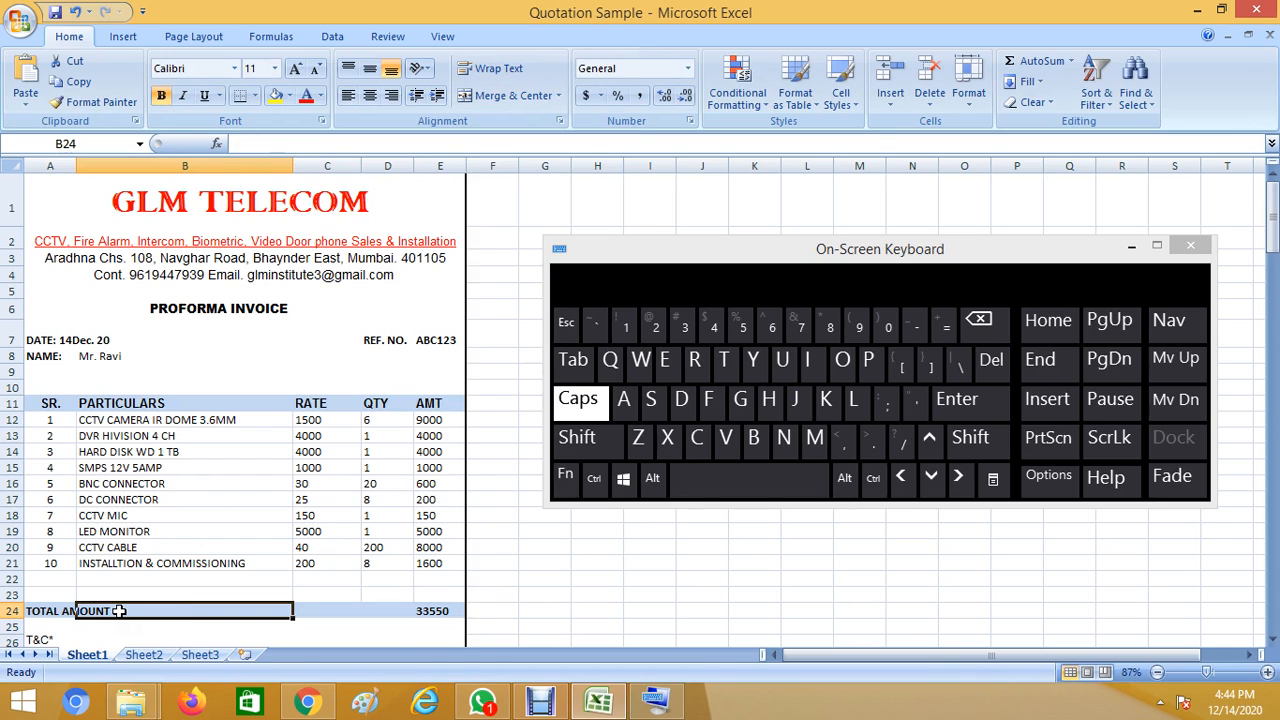
{"action": "left_click", "coordinate": [380, 608]}
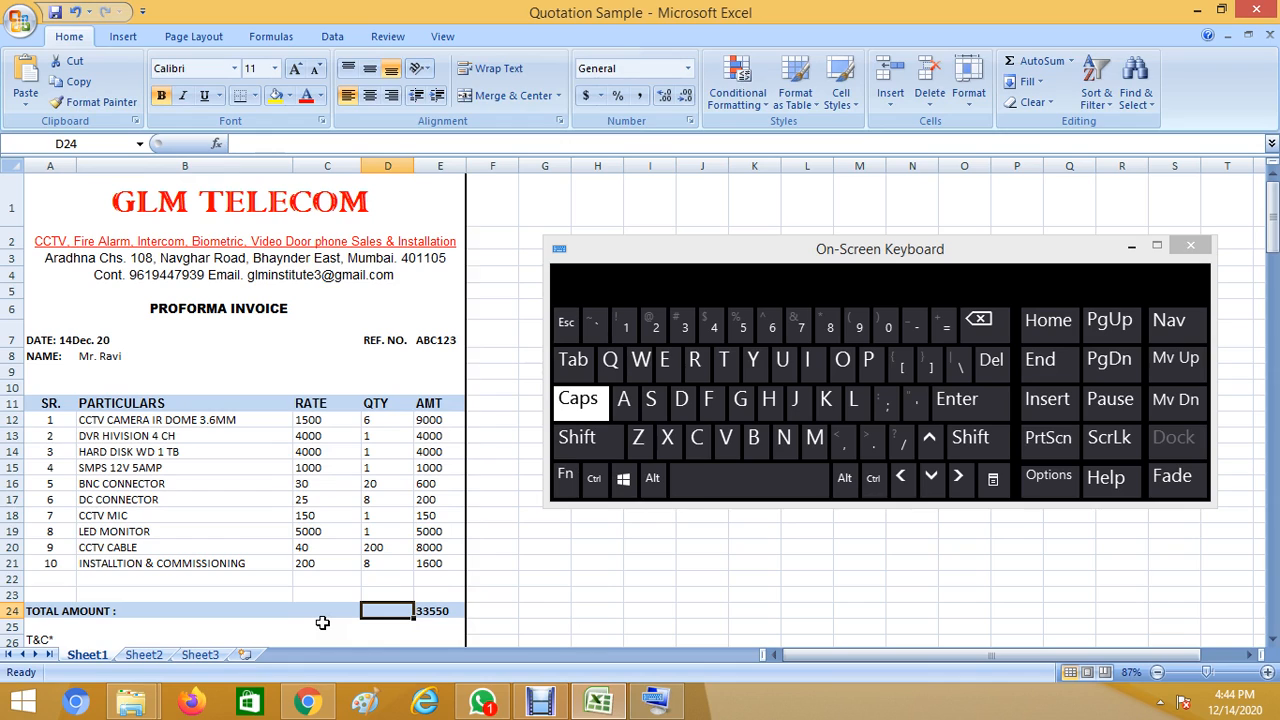
{"action": "left_click", "coordinate": [266, 608]}
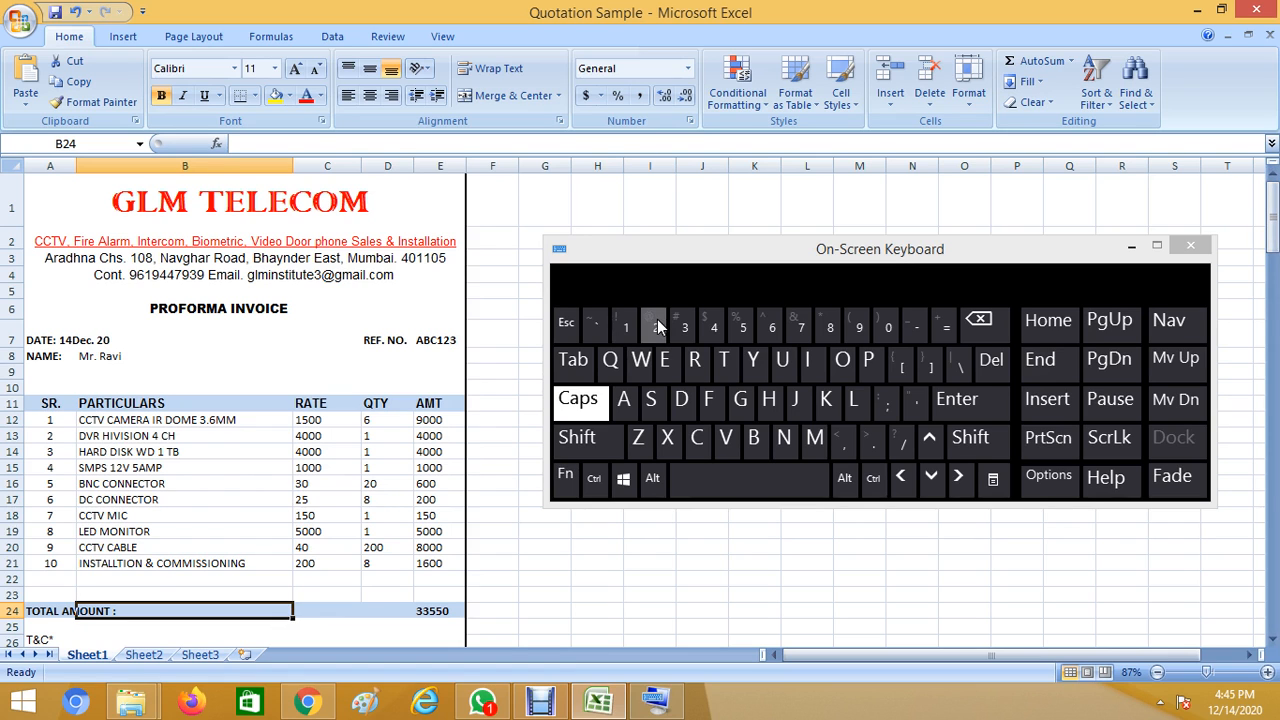
{"action": "left_click_drag", "start_coordinate": [1272, 205], "coordinate": [1272, 248]}
{"action": "left_click", "coordinate": [184, 414]}
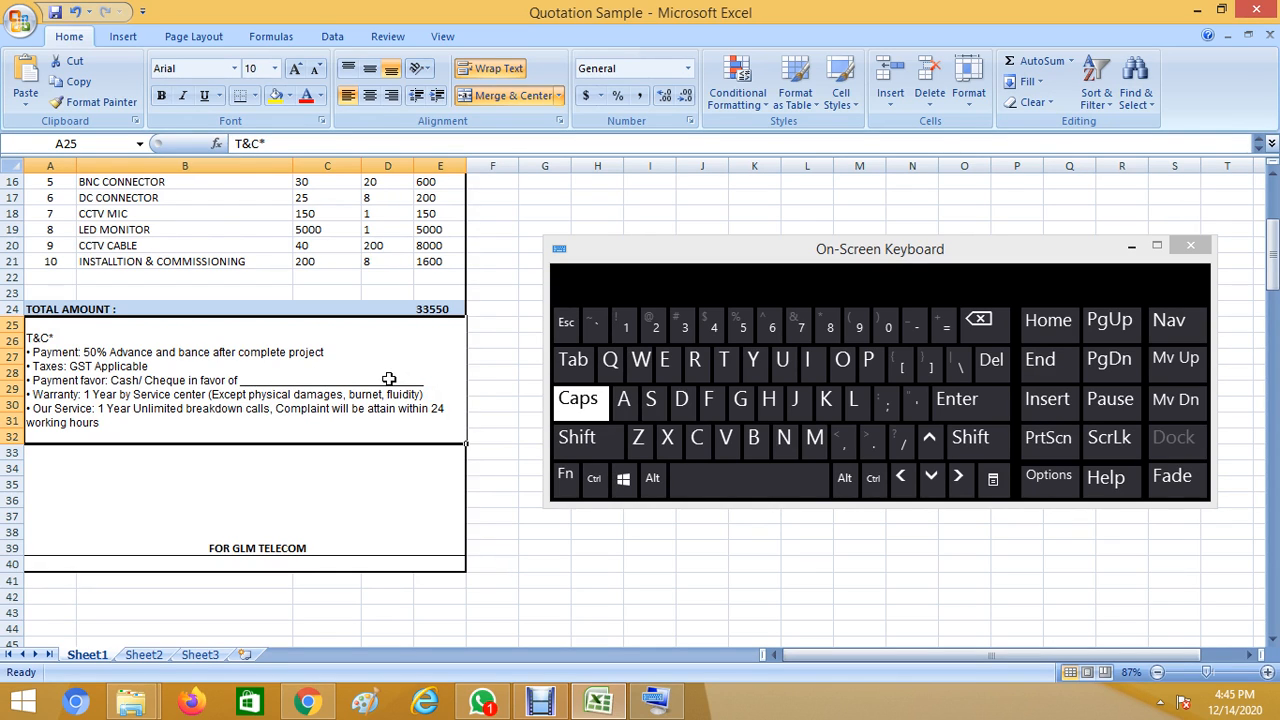
{"action": "double_click", "coordinate": [389, 379]}
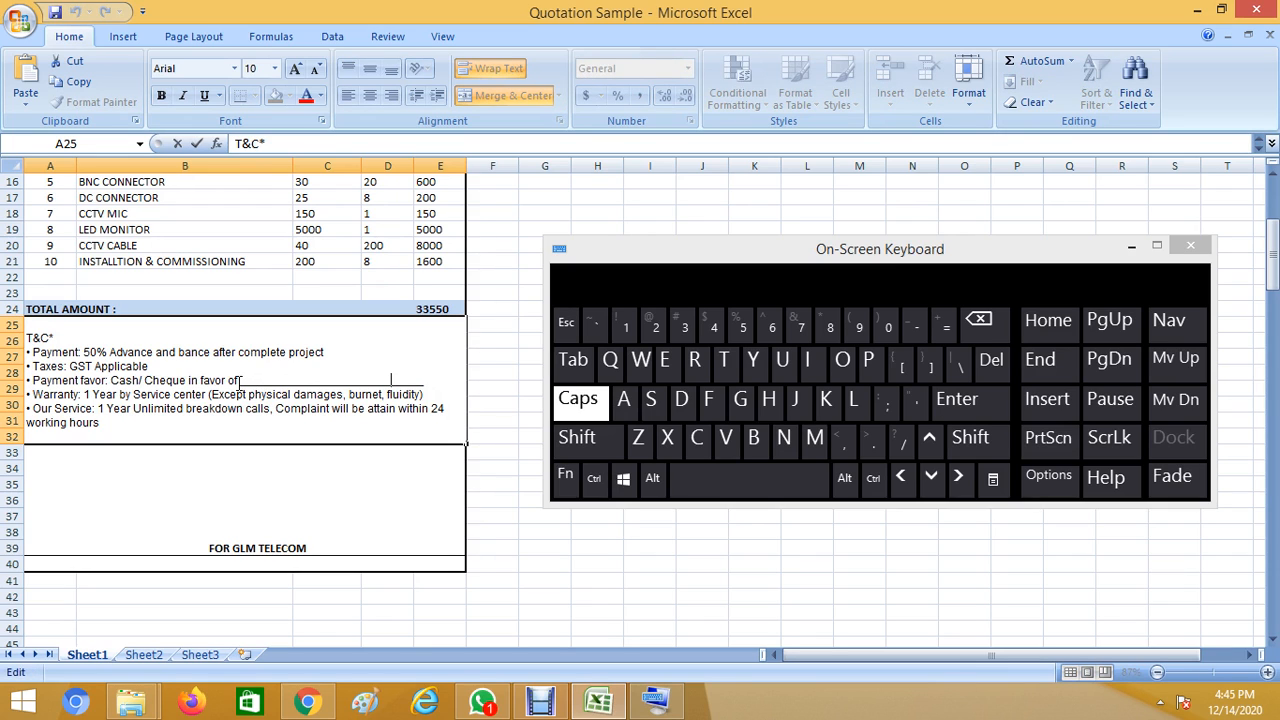
{"action": "left_click_drag", "start_coordinate": [240, 381], "coordinate": [427, 381]}
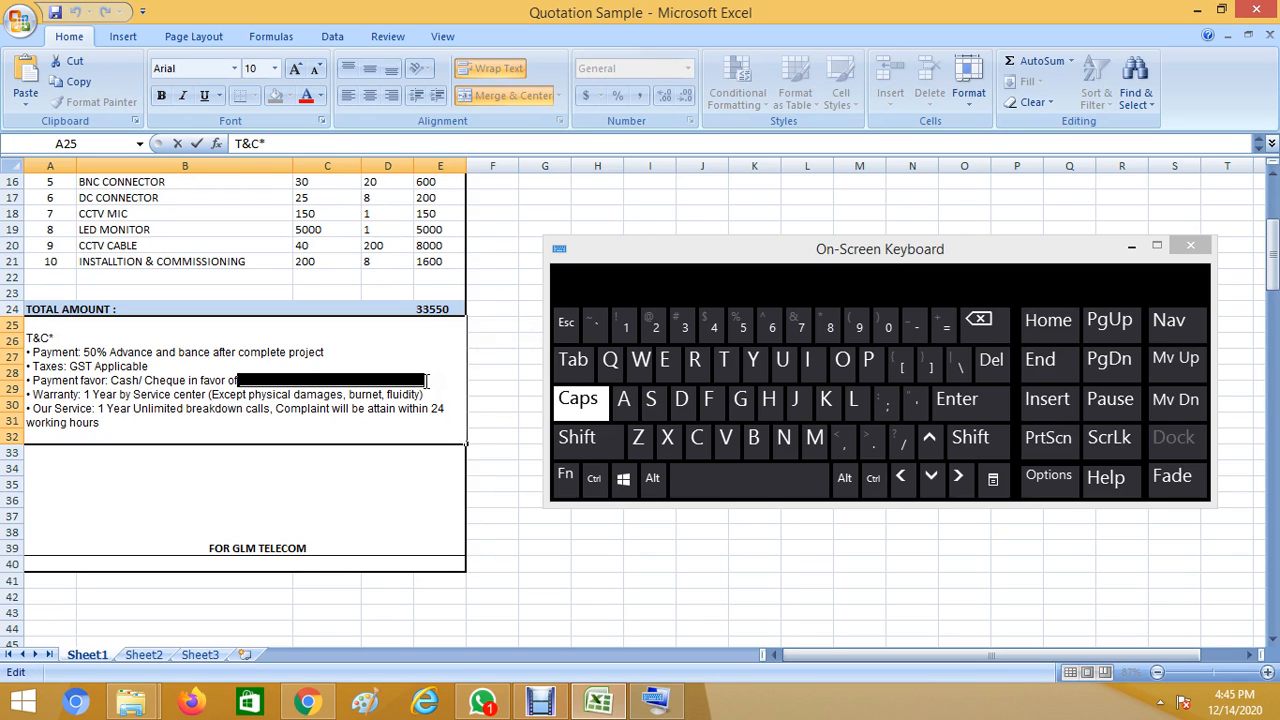
{"action": "left_click", "coordinate": [80, 431]}
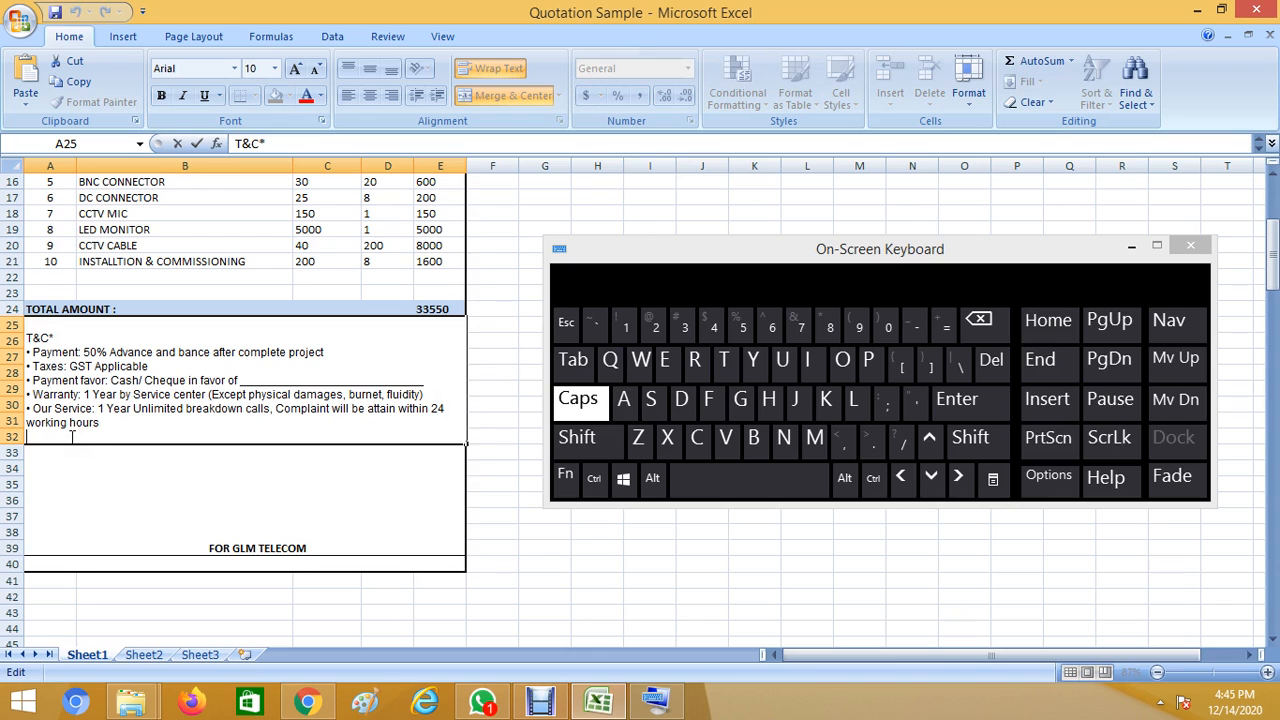
{"action": "left_click", "coordinate": [70, 470]}
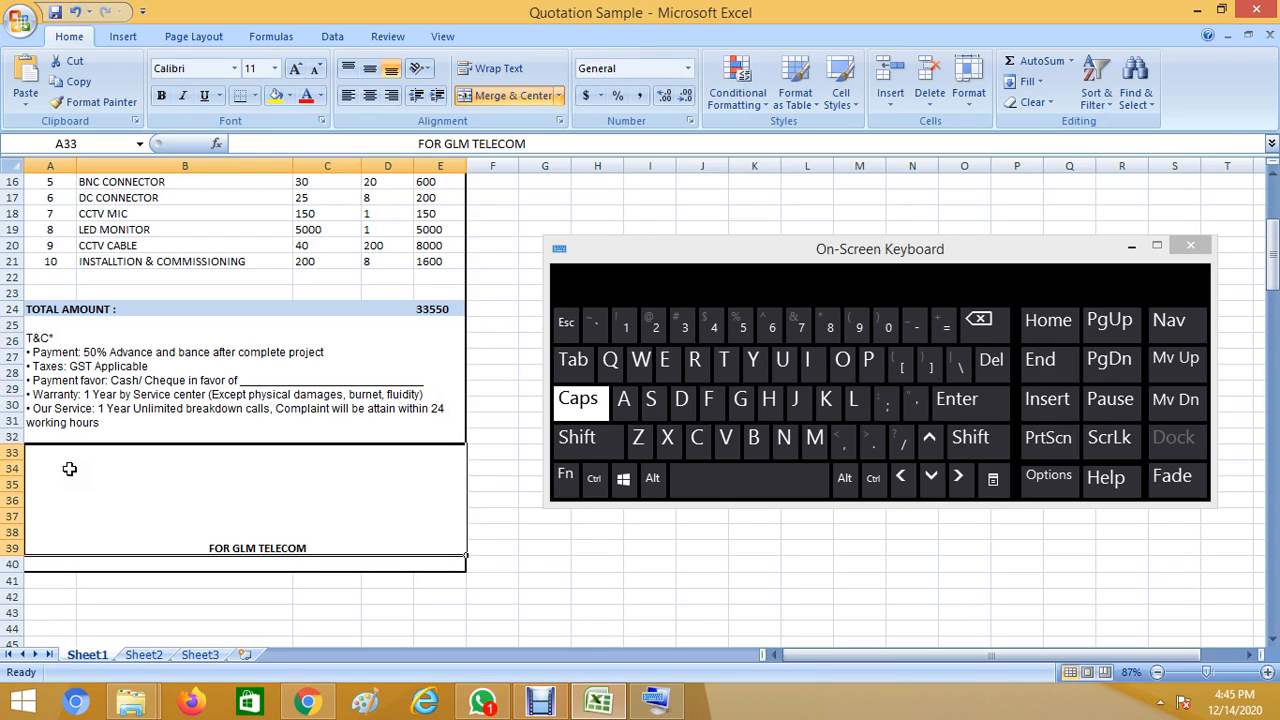
{"action": "left_click", "coordinate": [76, 402]}
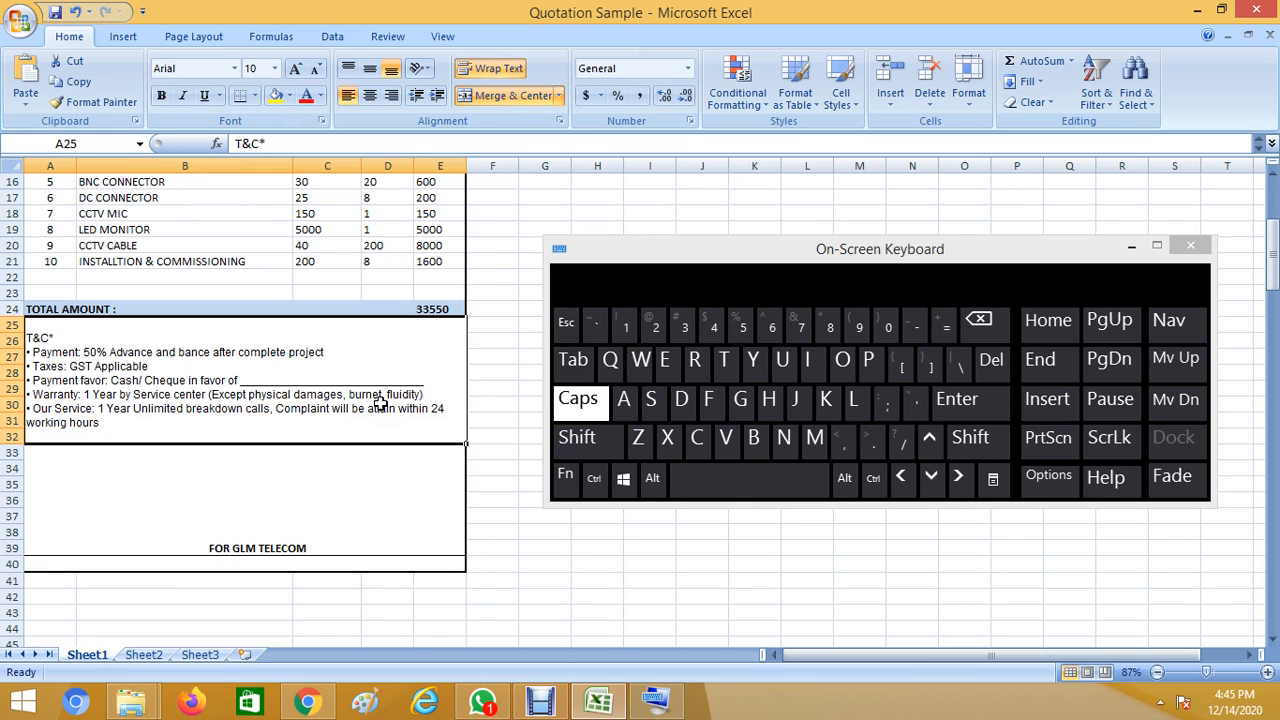
{"action": "left_click", "coordinate": [432, 395]}
{"action": "left_click", "coordinate": [192, 470]}
{"action": "left_click", "coordinate": [169, 430]}
{"action": "double_click", "coordinate": [131, 423]}
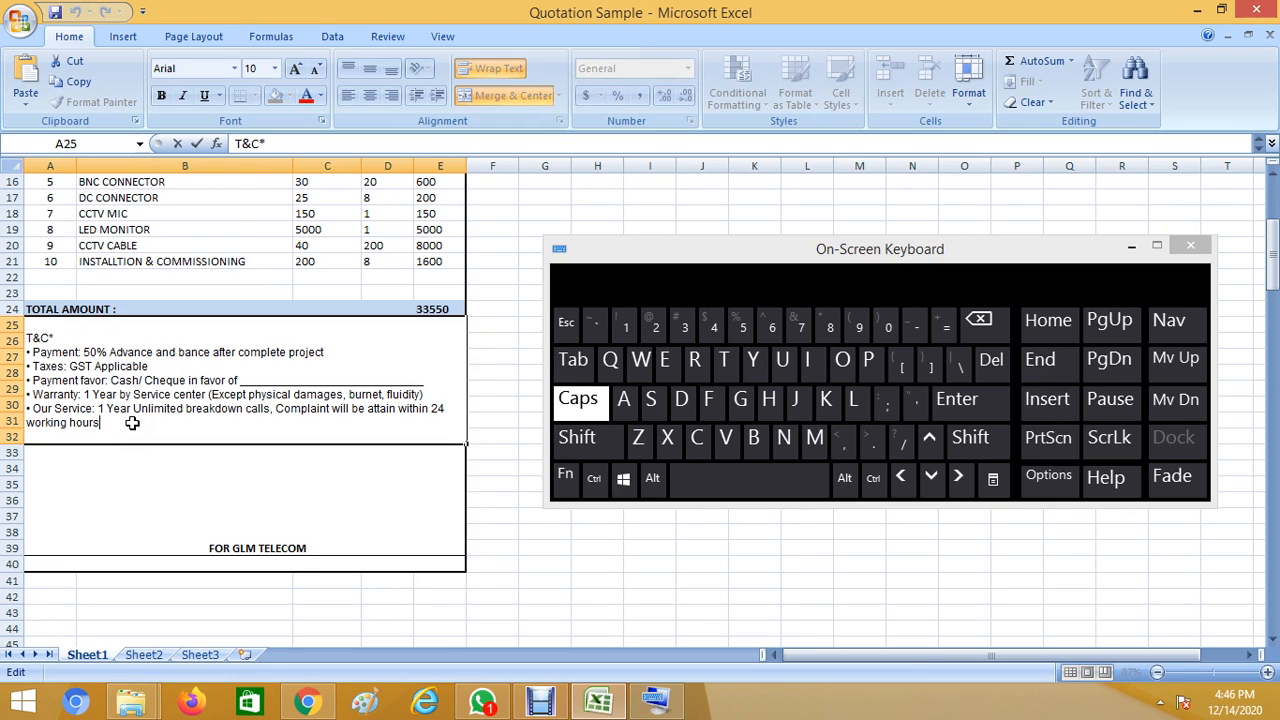
{"action": "type", "text": ". "}
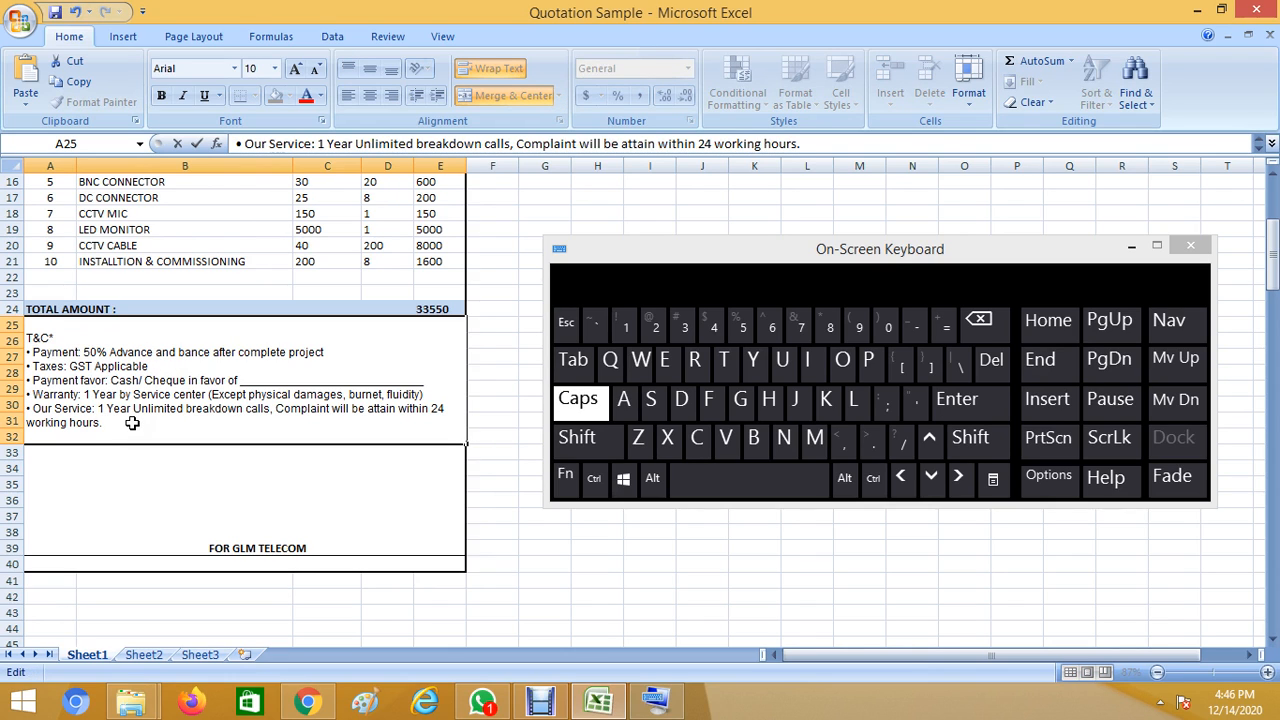
{"action": "type", "text": "ABC"}
{"action": "left_click", "coordinate": [142, 483]}
{"action": "key", "text": "ctrl+z"}
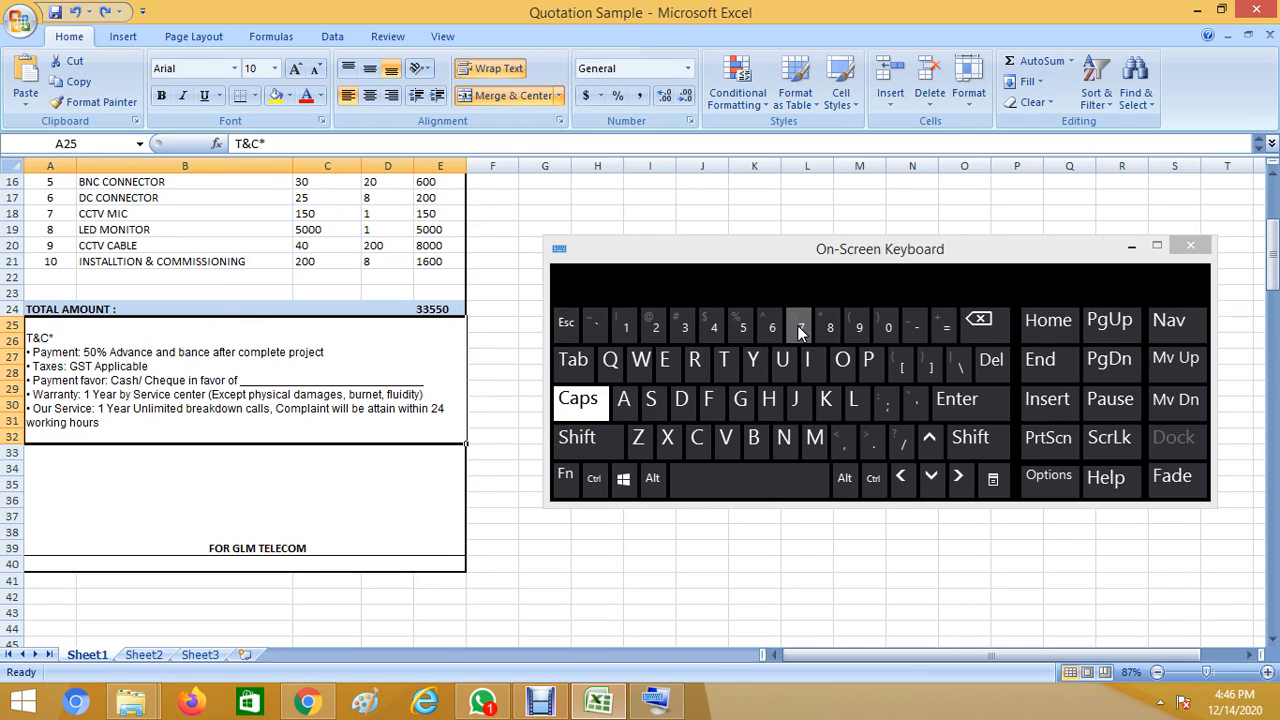
Print-preview the invoice zoomed in, confirming it fits one page, then close the preview.
{"action": "left_click", "coordinate": [1188, 246]}
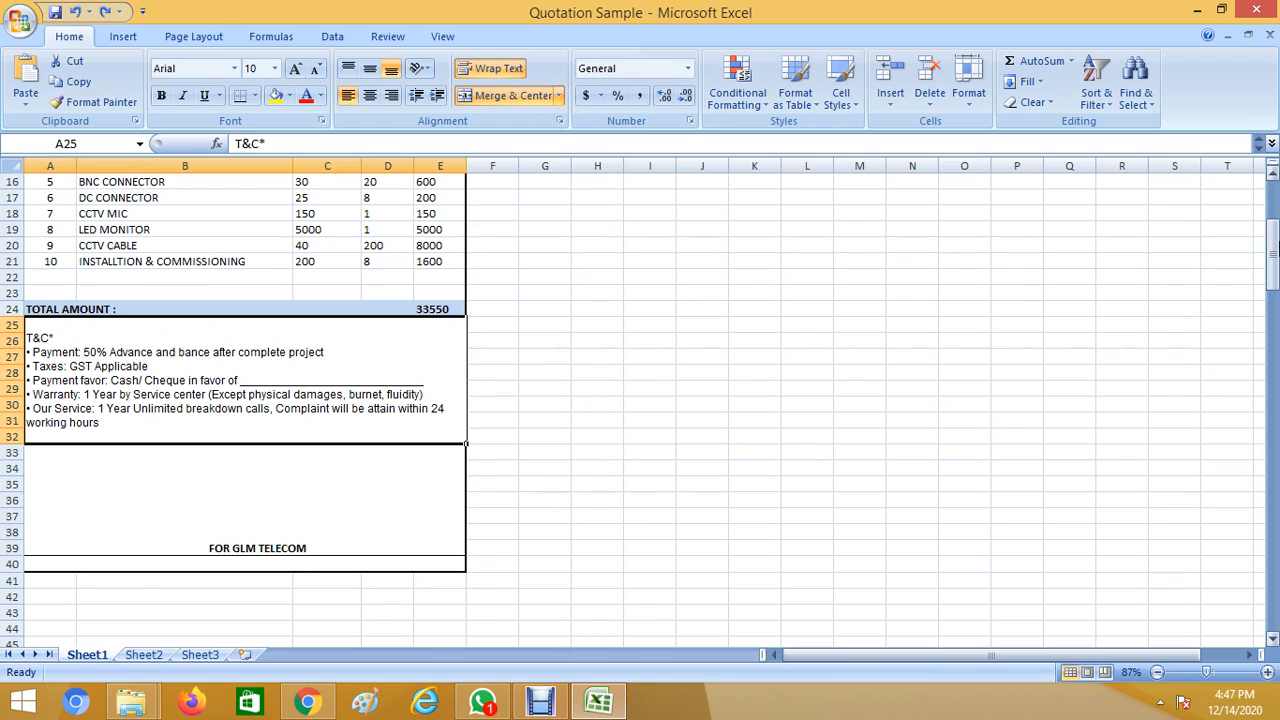
{"action": "left_click_drag", "start_coordinate": [1274, 270], "coordinate": [1274, 230]}
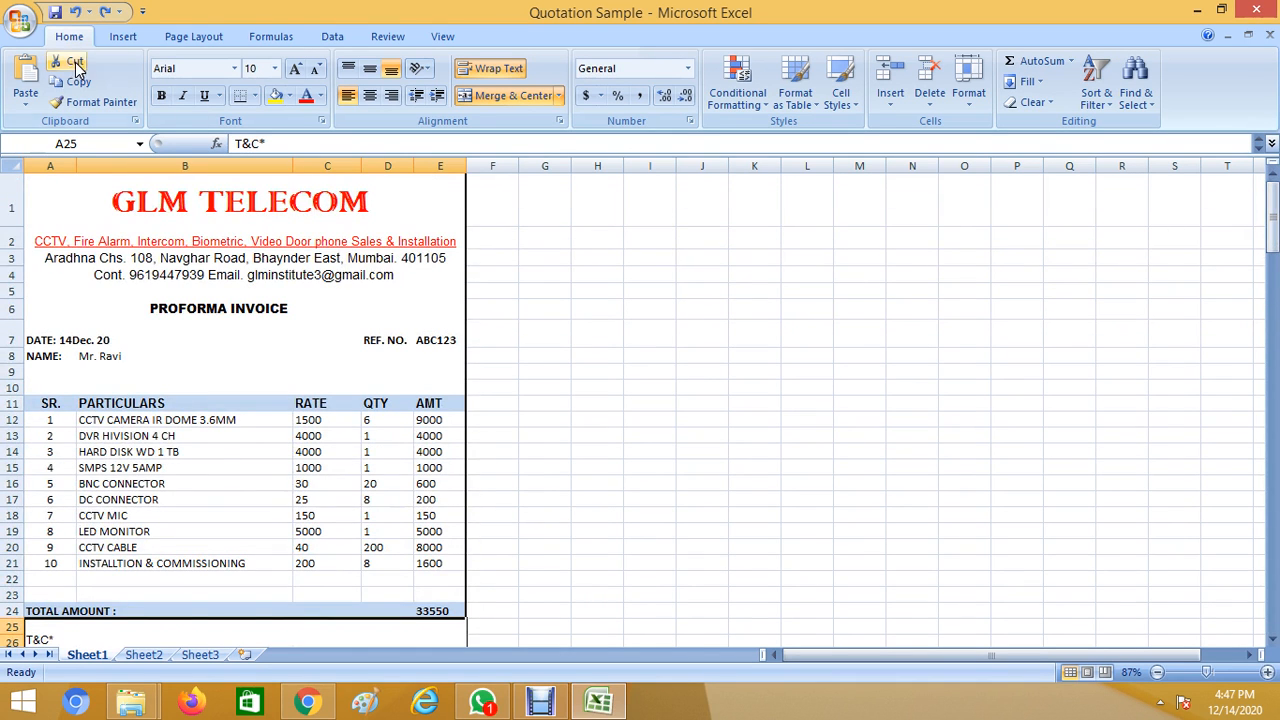
{"action": "left_click", "coordinate": [14, 26]}
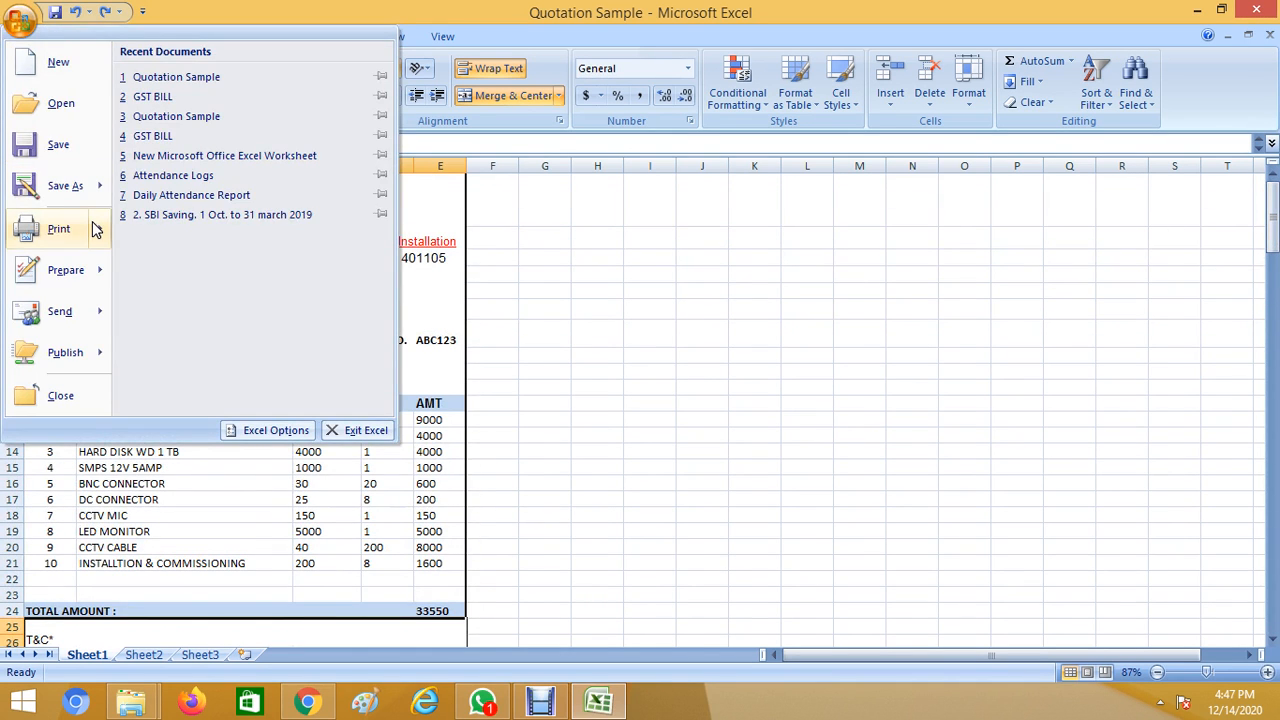
{"action": "mouse_move", "coordinate": [93, 229]}
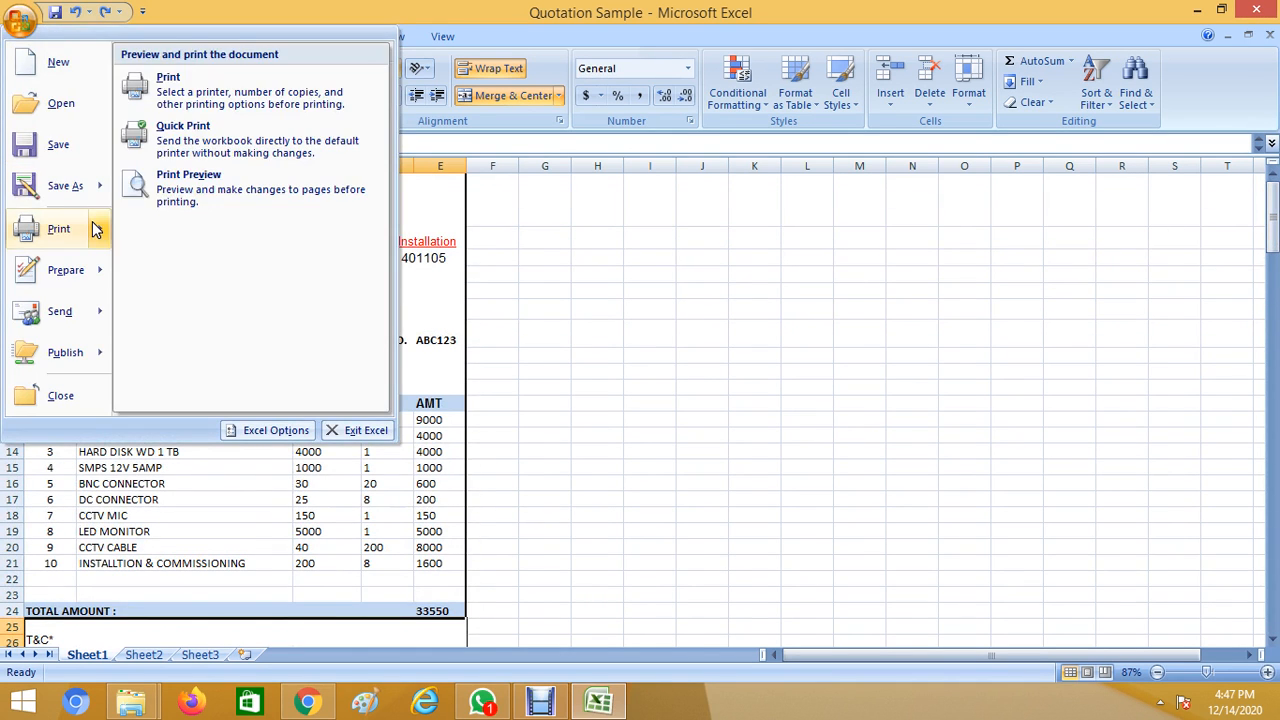
{"action": "left_click", "coordinate": [193, 203]}
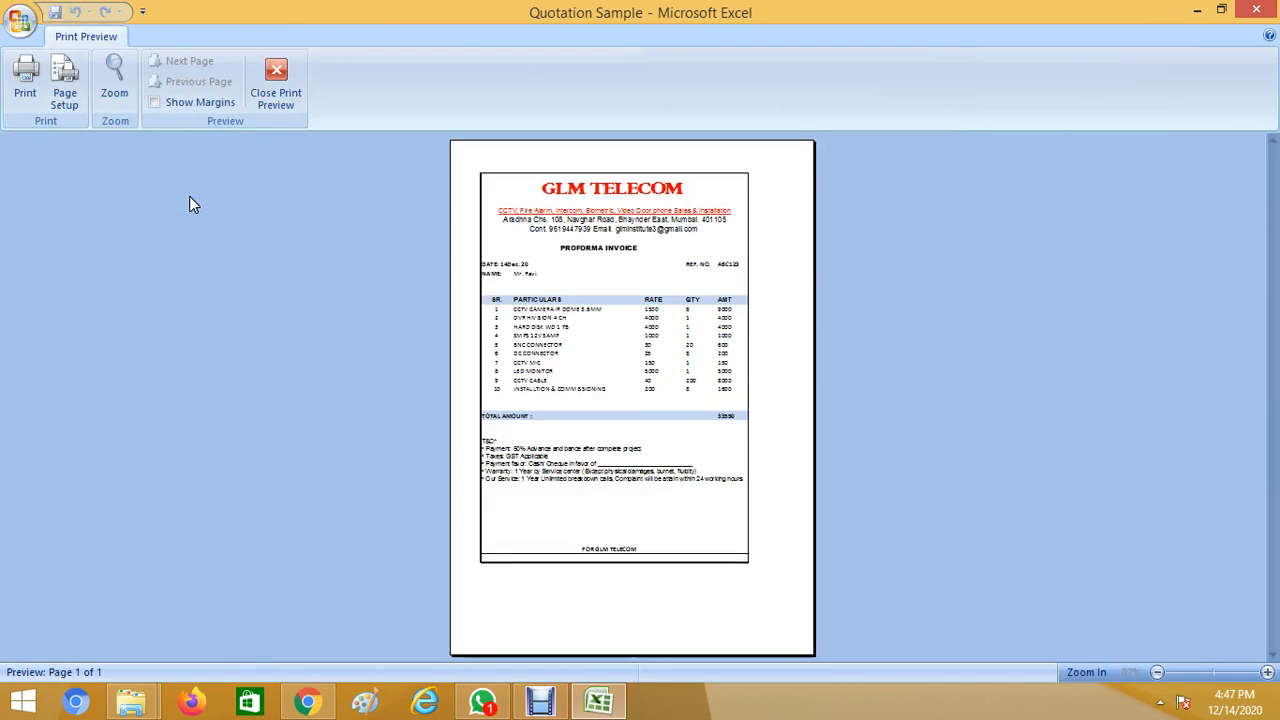
{"action": "left_click", "coordinate": [702, 335]}
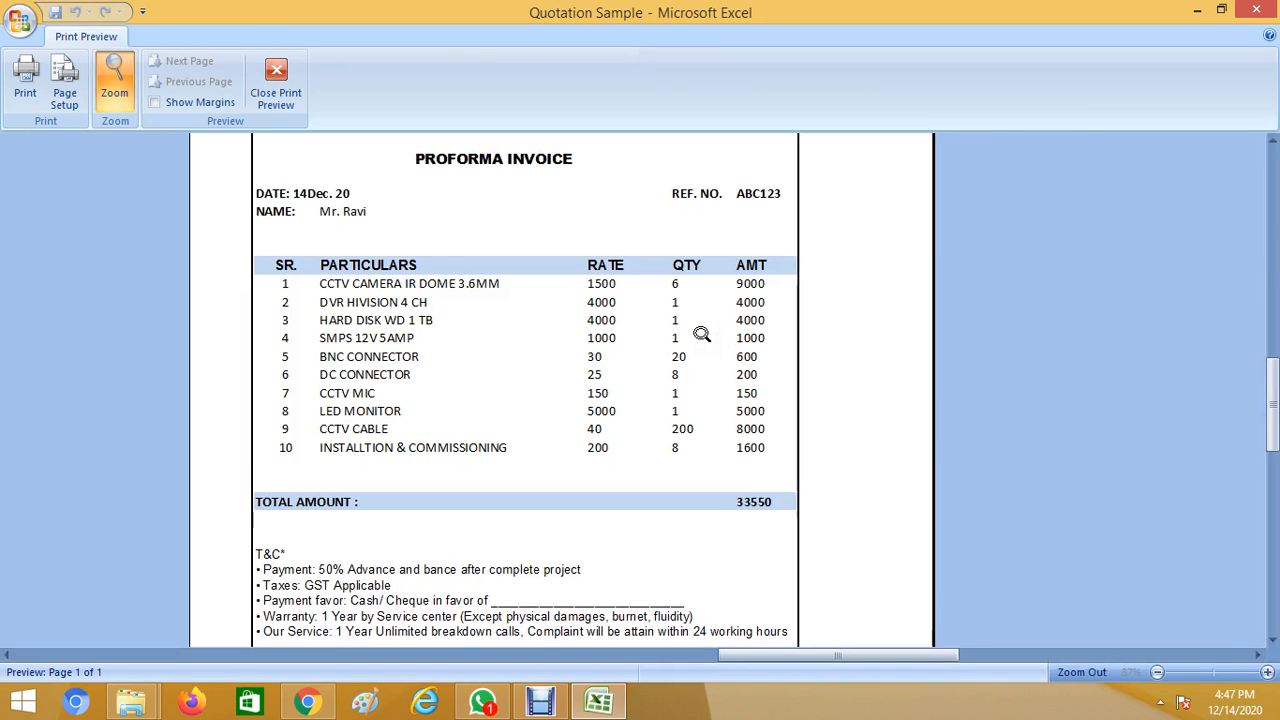
{"action": "left_click_drag", "start_coordinate": [1276, 348], "coordinate": [1276, 515]}
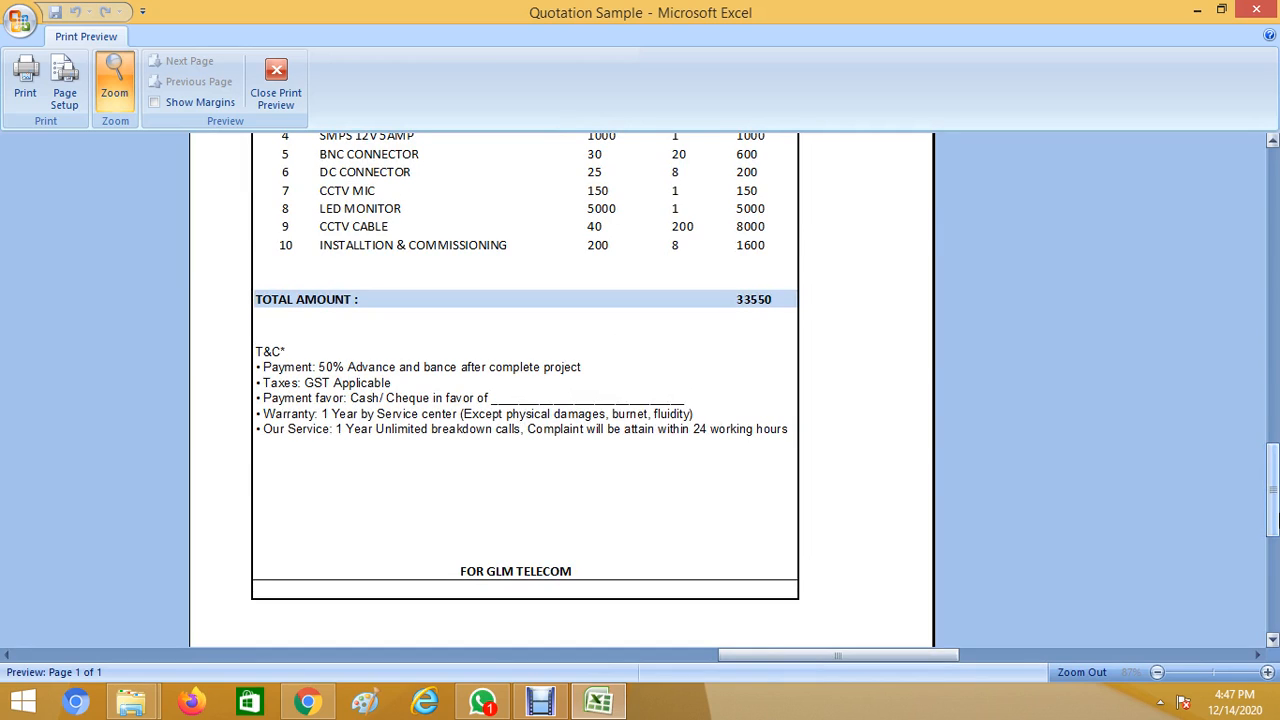
{"action": "left_click", "coordinate": [507, 530]}
{"action": "left_click_drag", "start_coordinate": [1275, 484], "coordinate": [1275, 298]}
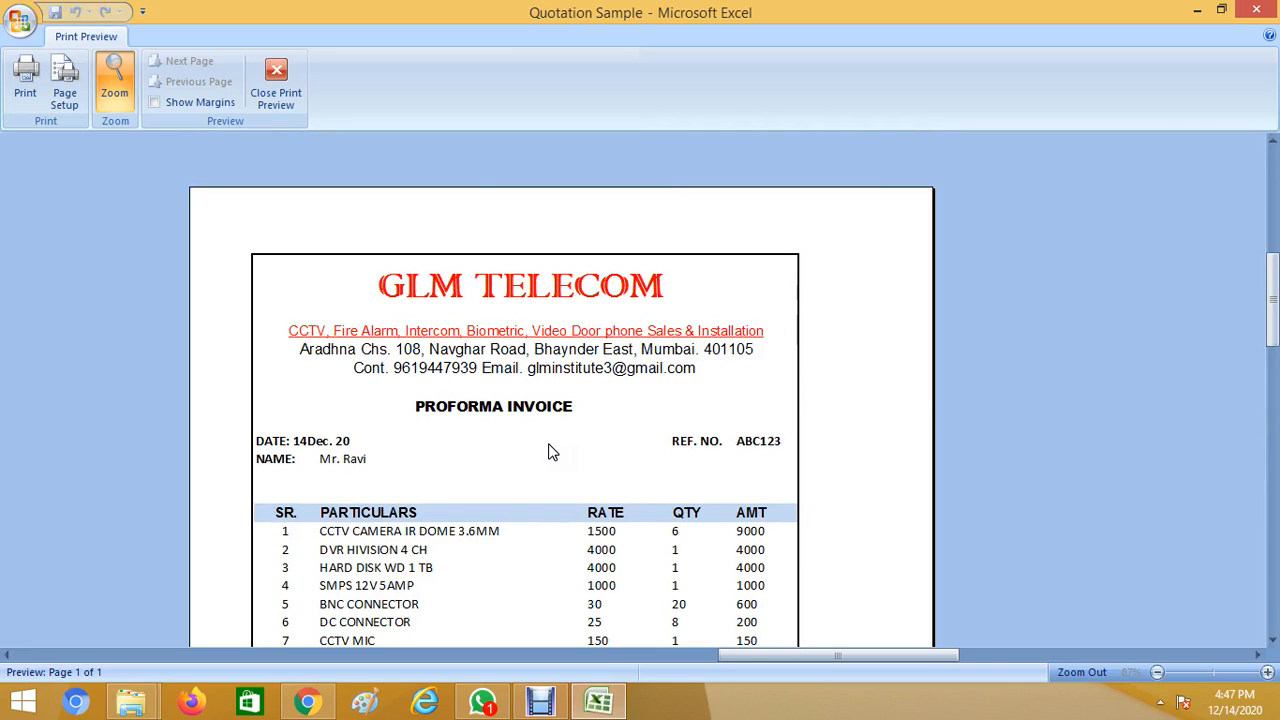
{"action": "left_click", "coordinate": [283, 76]}
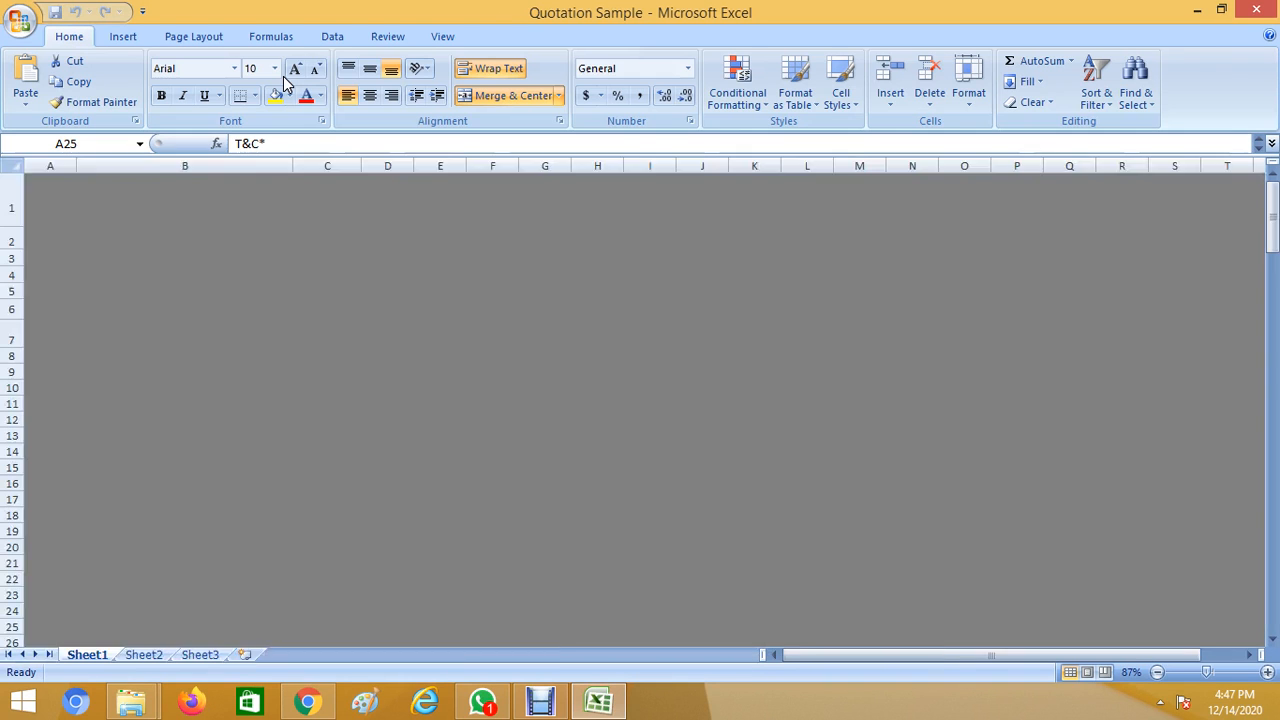
Without saving, reopen the Print dialog via Ctrl+P and open the AnyDesk printer's Properties.
{"action": "double_click", "coordinate": [27, 40]}
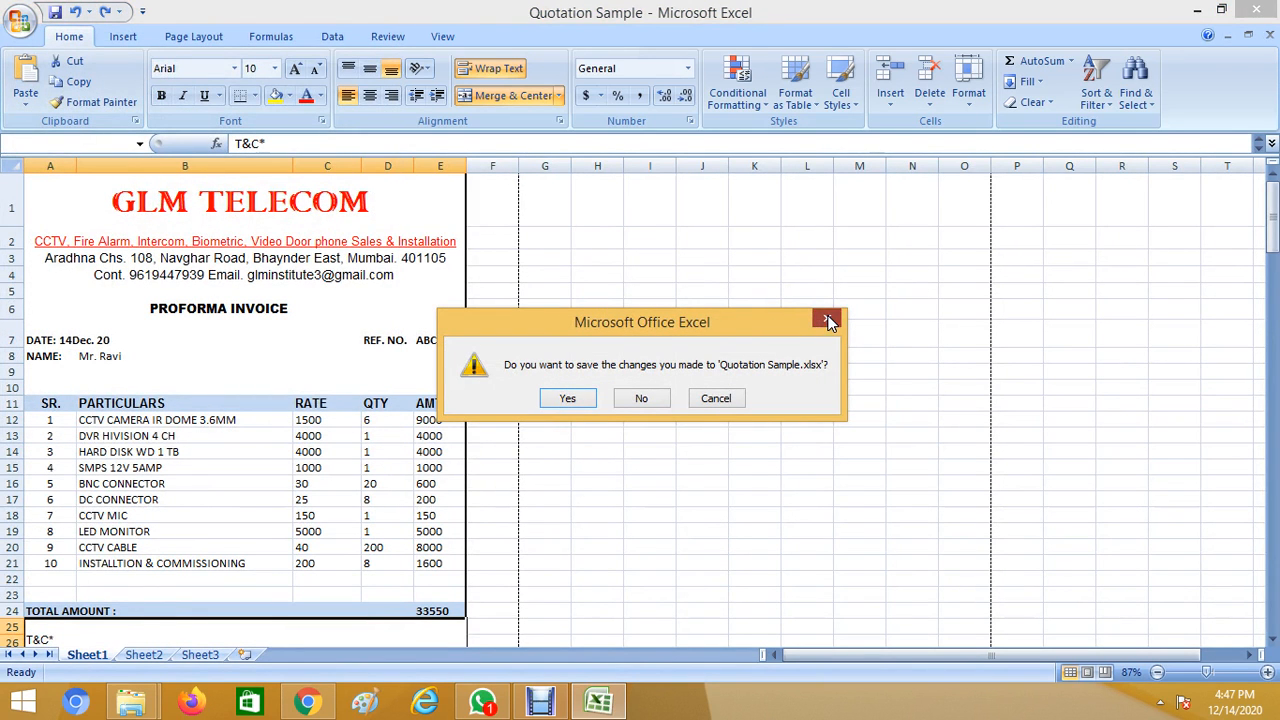
{"action": "left_click", "coordinate": [829, 320]}
{"action": "left_click", "coordinate": [20, 22]}
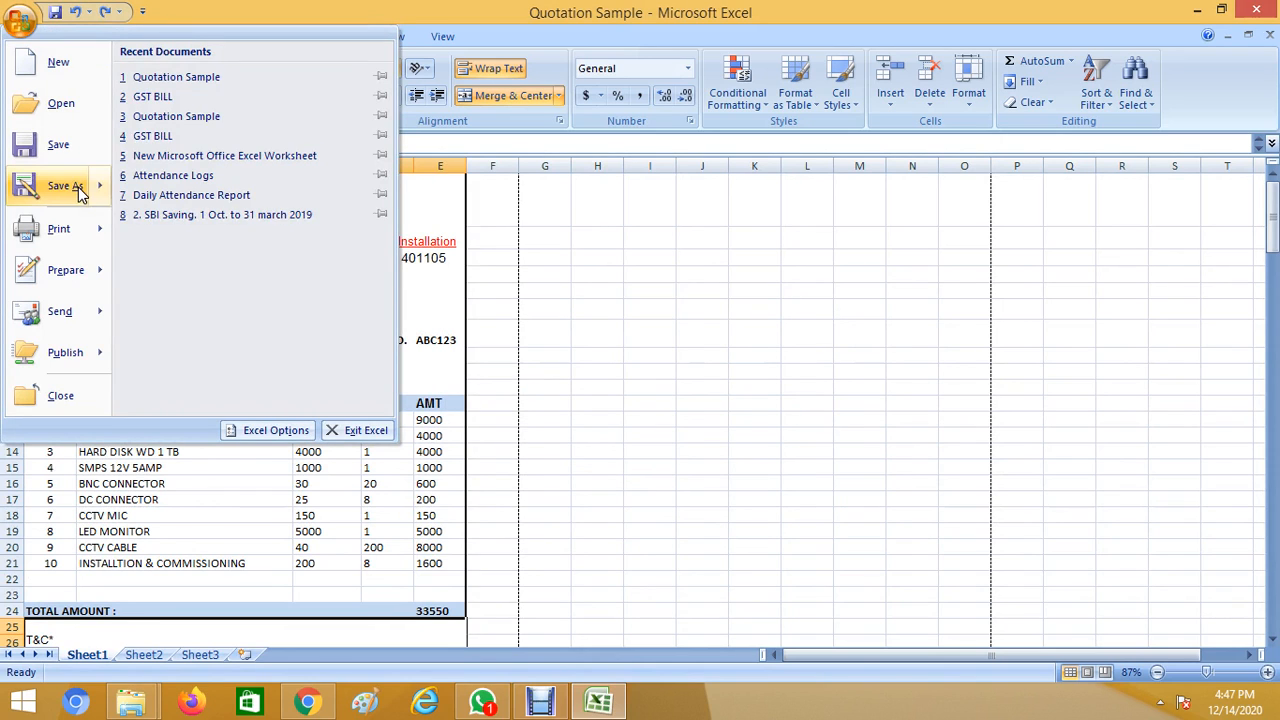
{"action": "mouse_move", "coordinate": [95, 230]}
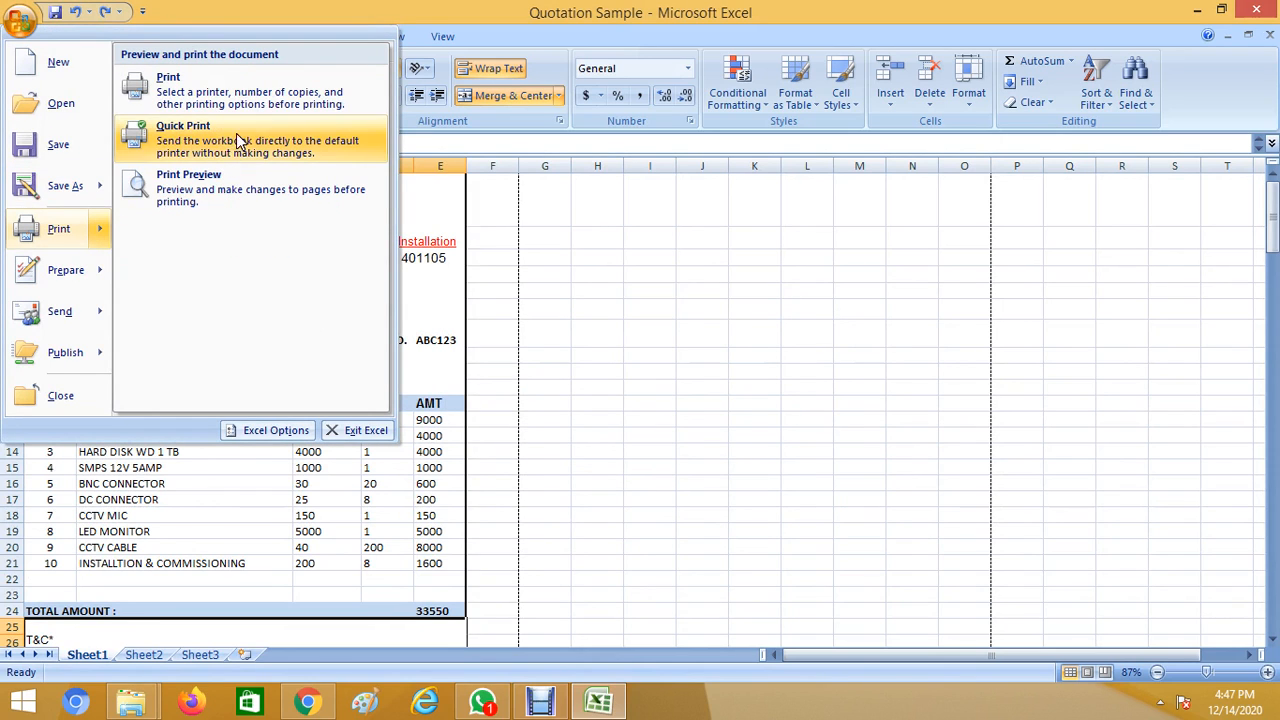
{"action": "left_click", "coordinate": [257, 102]}
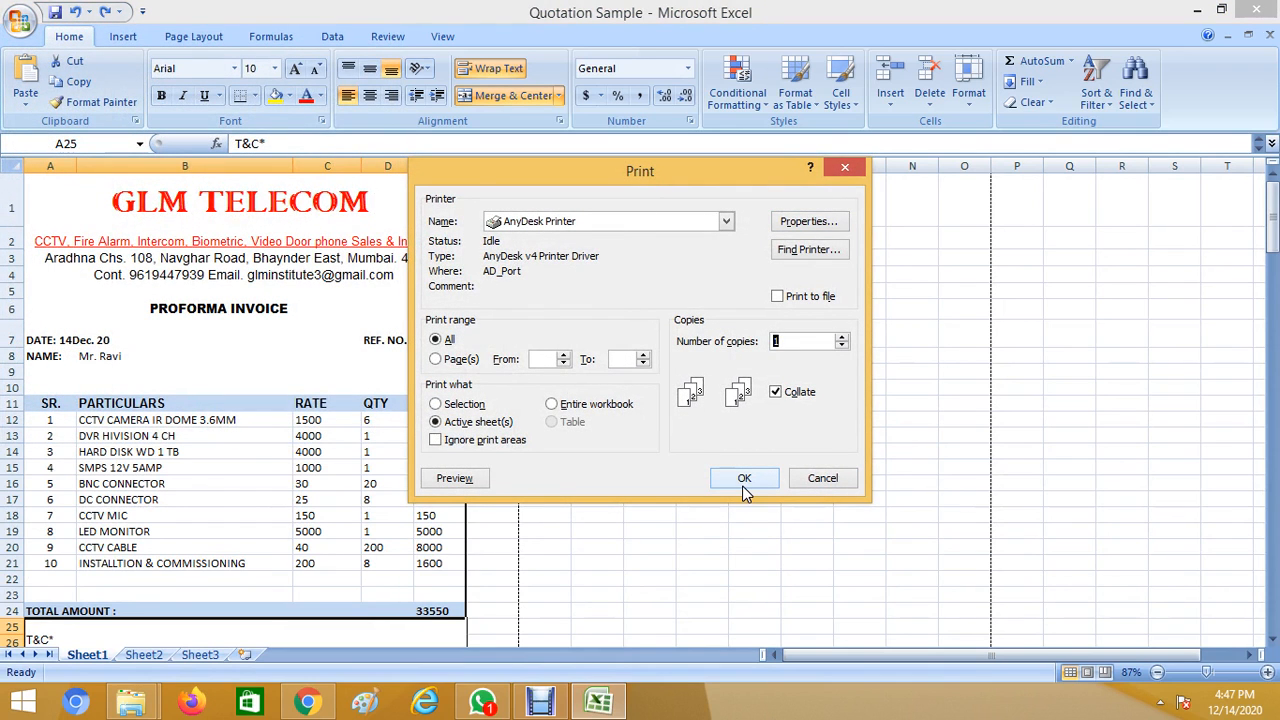
{"action": "left_click", "coordinate": [818, 482]}
{"action": "key", "text": "ctrl+p"}
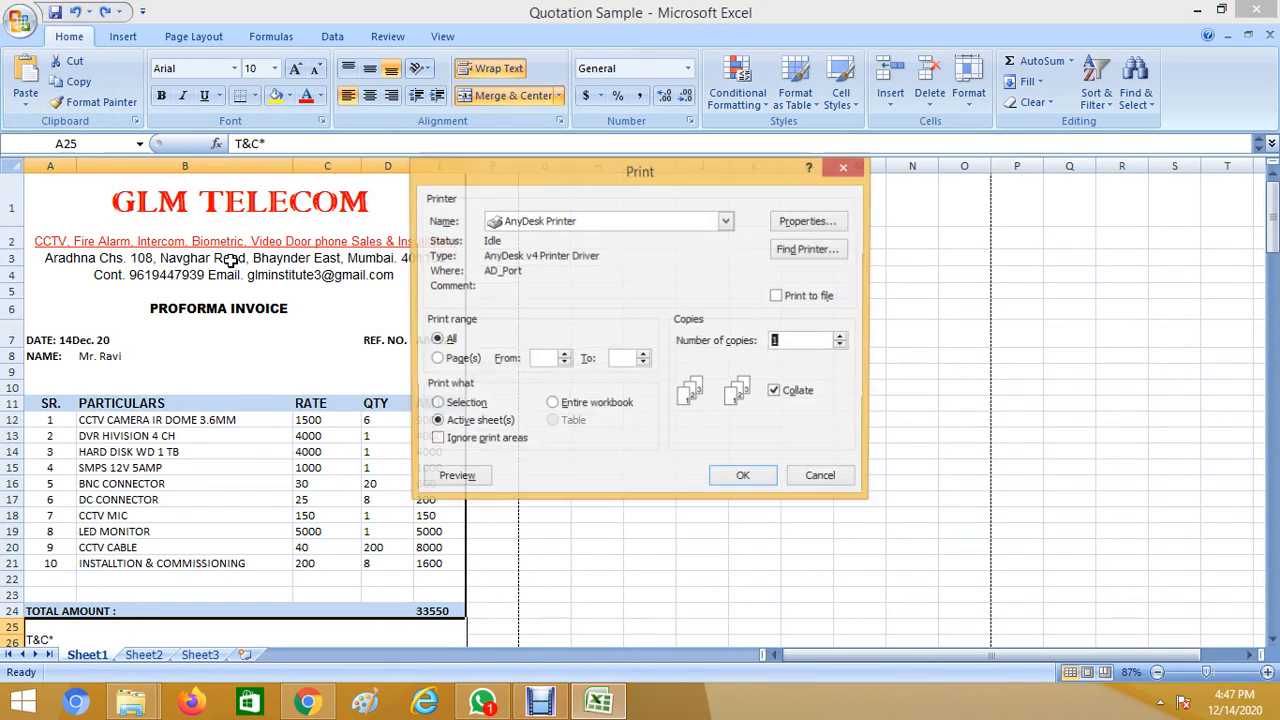
{"action": "left_click", "coordinate": [782, 230]}
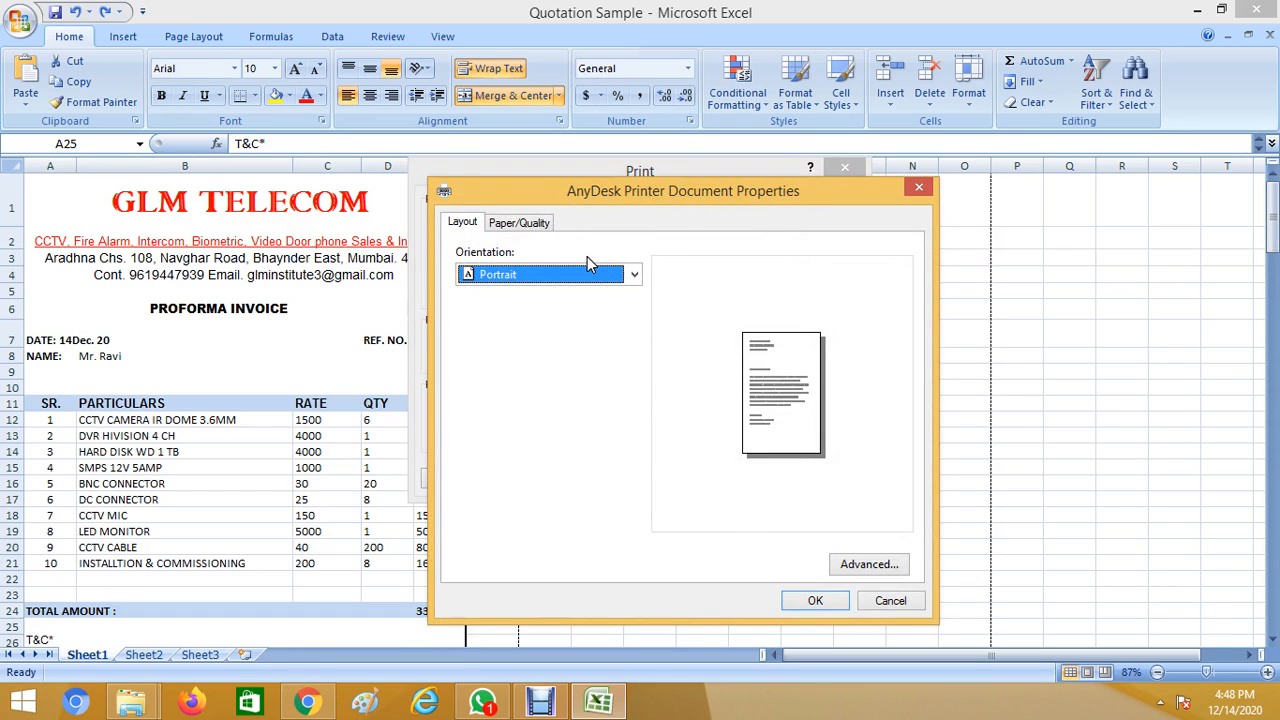
Confirm the paper source stays Automatic and orientation stays Portrait.
{"action": "left_click", "coordinate": [527, 228]}
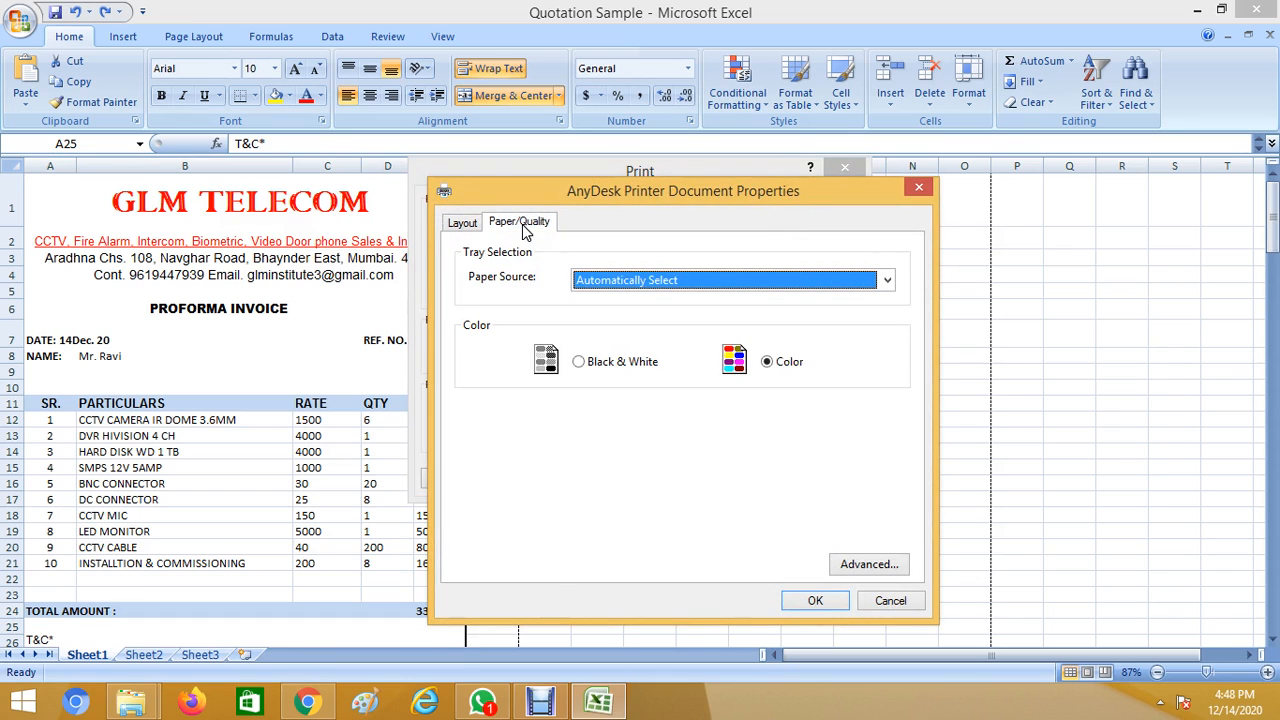
{"action": "left_click", "coordinate": [655, 281]}
{"action": "left_click", "coordinate": [656, 283]}
{"action": "left_click", "coordinate": [460, 227]}
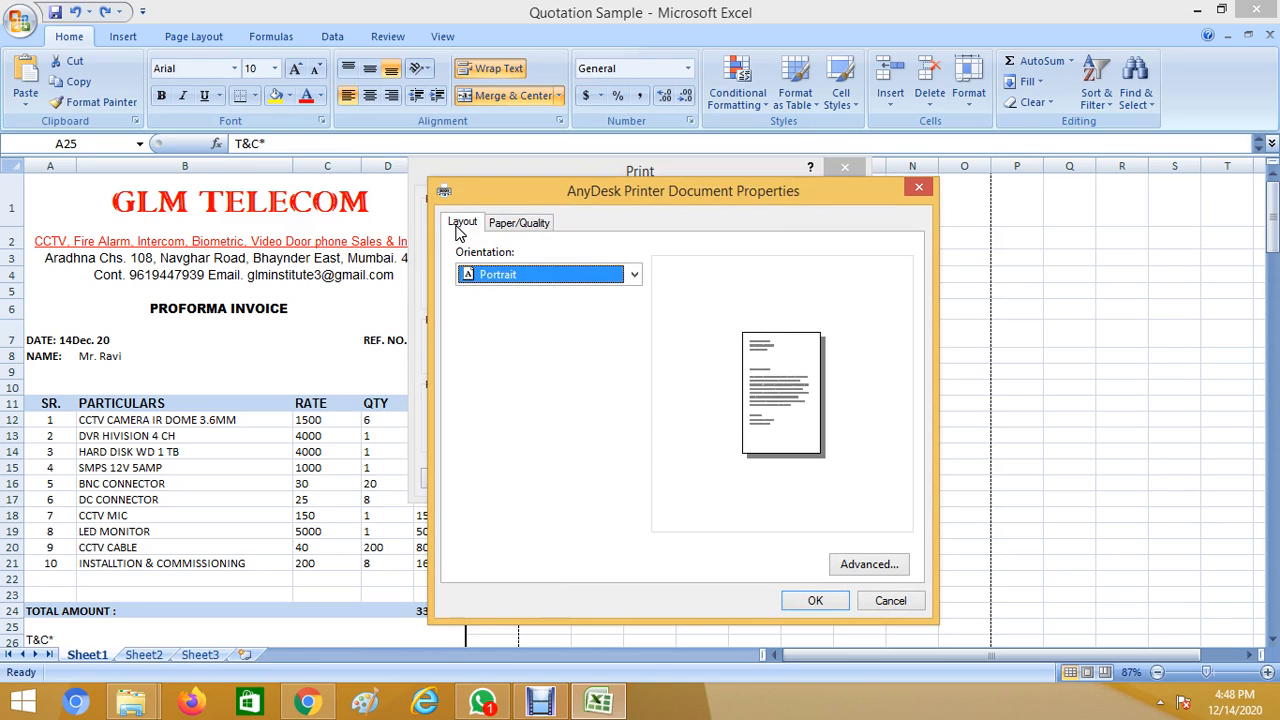
{"action": "left_click", "coordinate": [598, 281]}
{"action": "left_click", "coordinate": [595, 279]}
Confirm A4 paper size in Advanced options, then close all print dialogs without printing.
{"action": "left_click", "coordinate": [855, 568]}
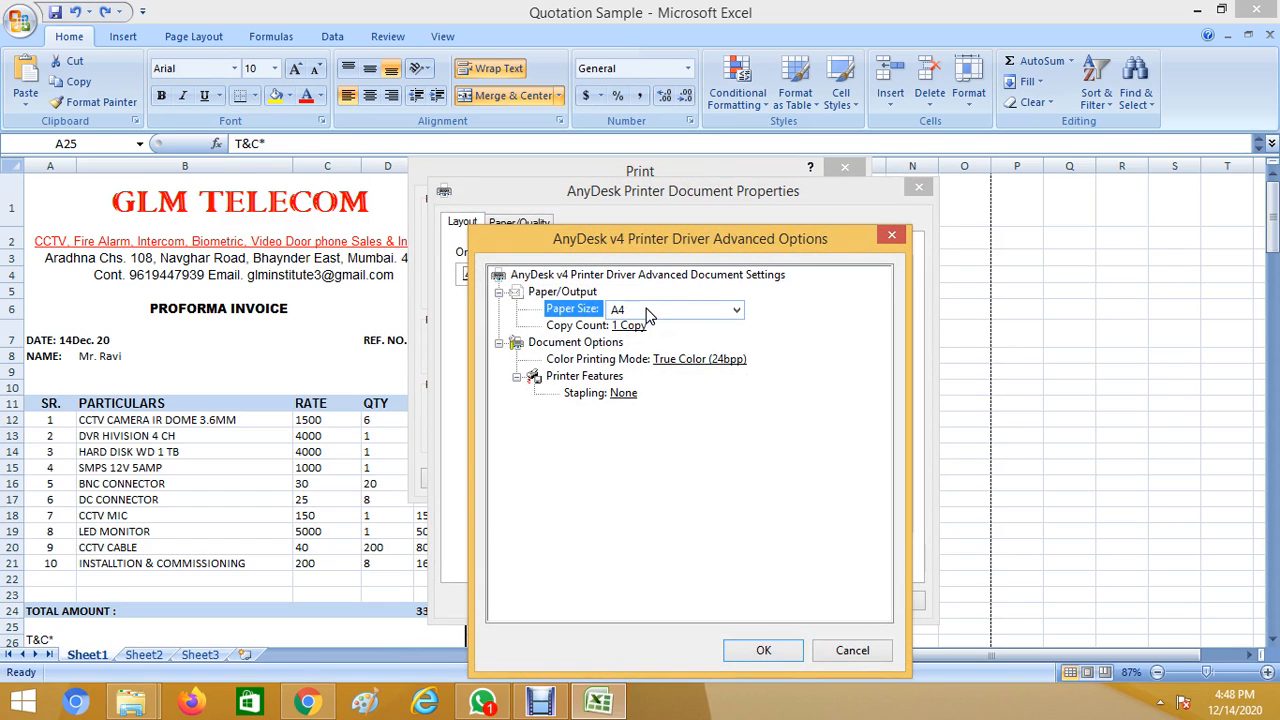
{"action": "left_click", "coordinate": [647, 315]}
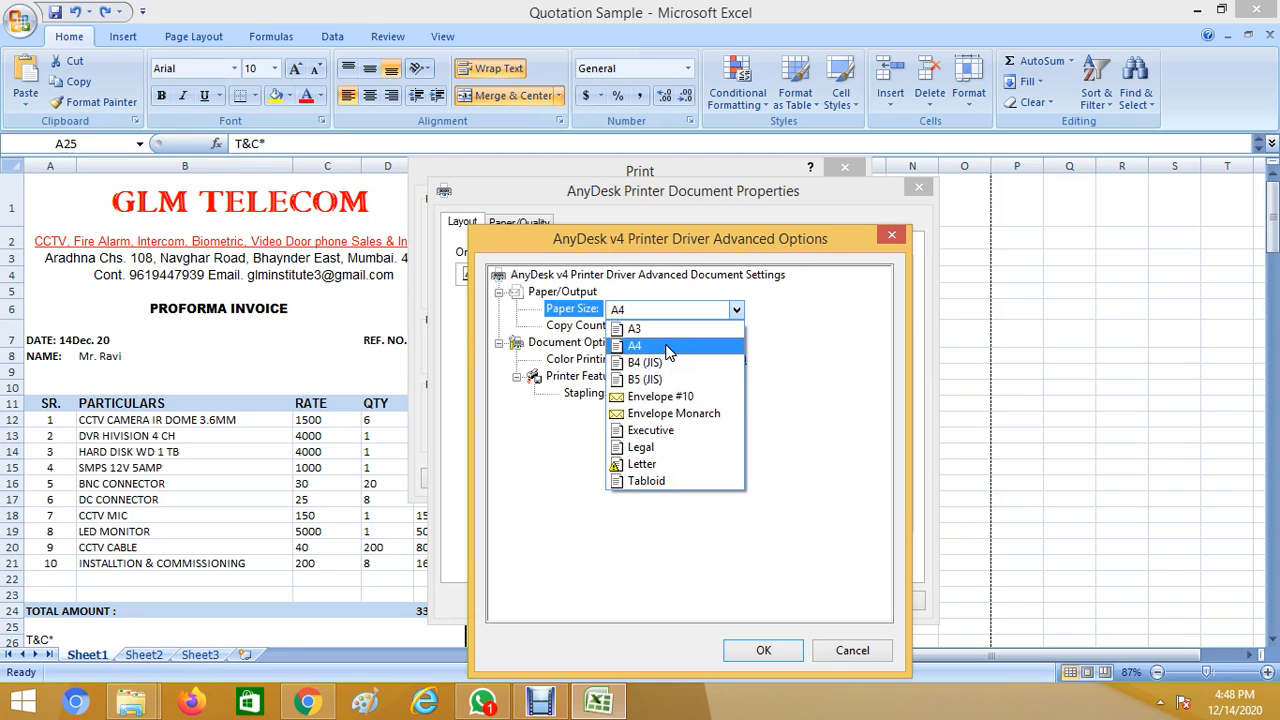
{"action": "left_click", "coordinate": [666, 347]}
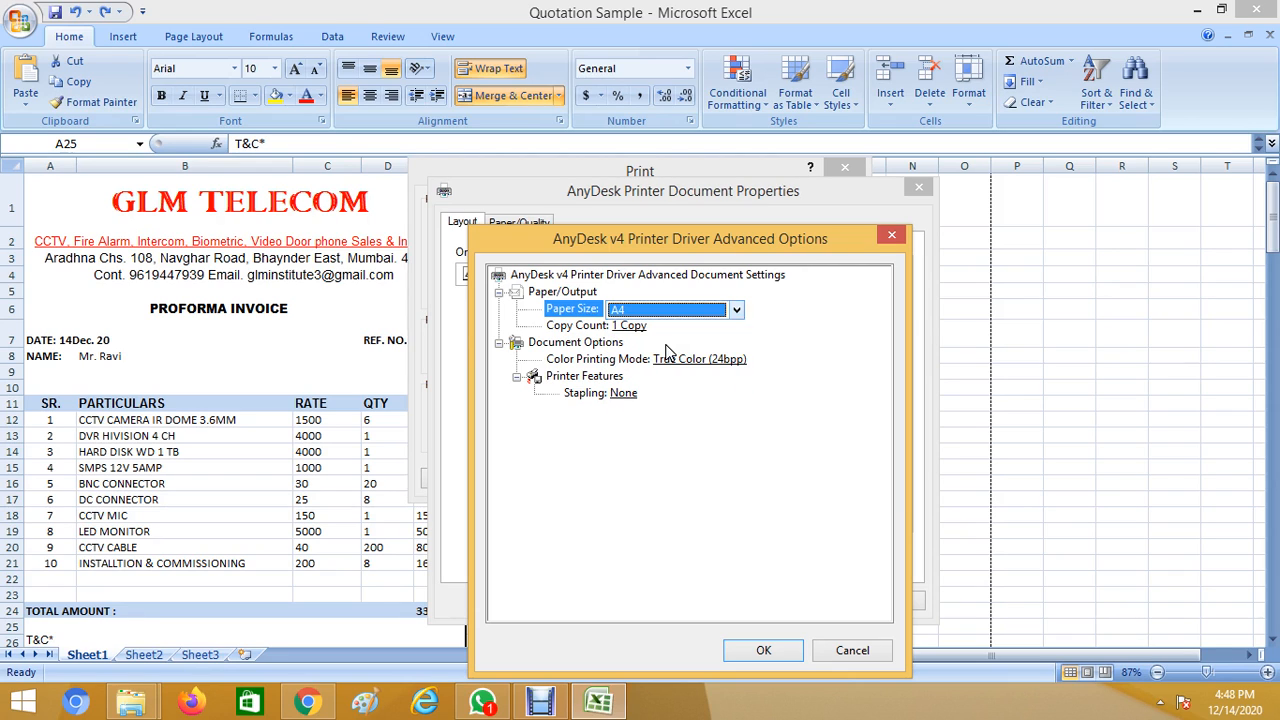
{"action": "left_click", "coordinate": [891, 235]}
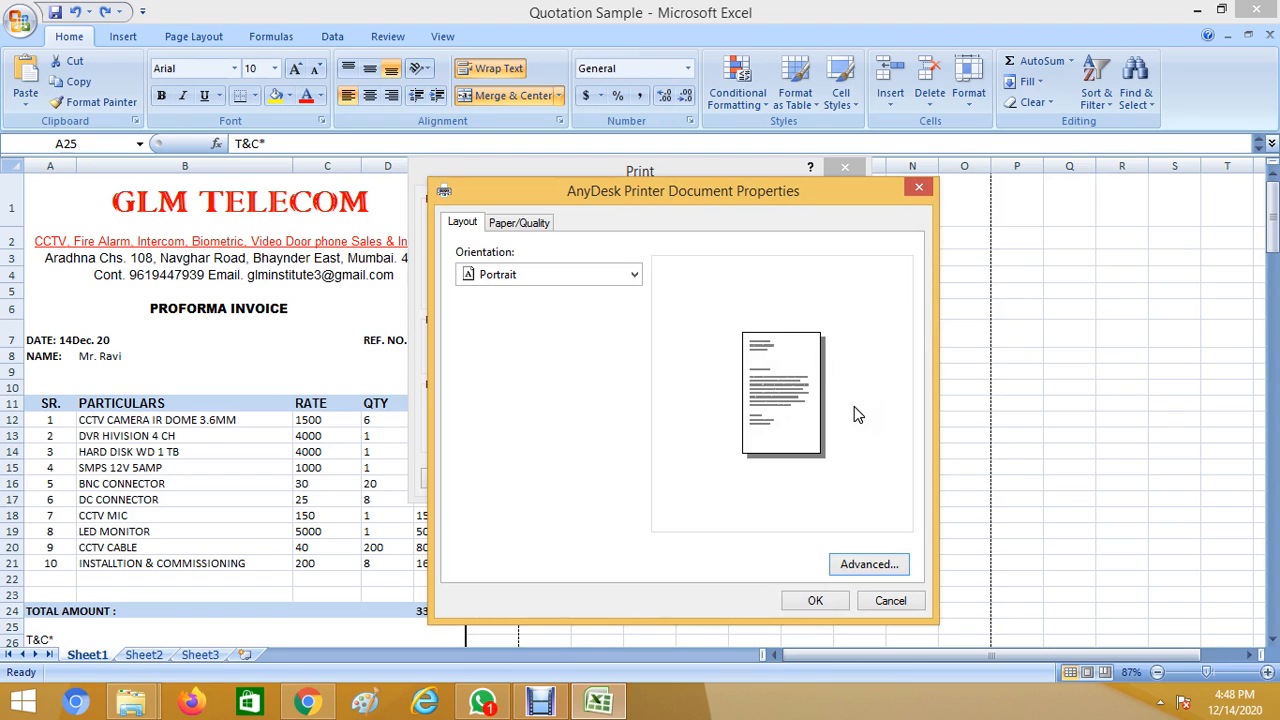
{"action": "left_click", "coordinate": [888, 601]}
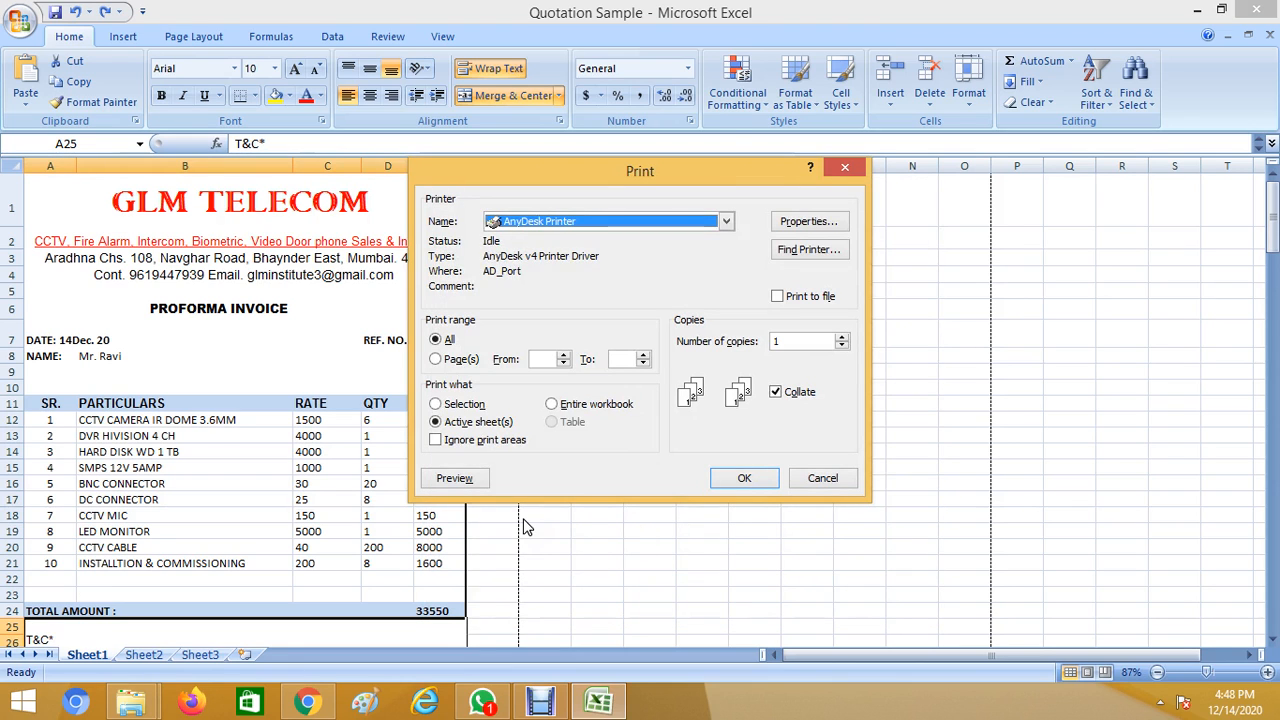
{"action": "left_click", "coordinate": [845, 172]}
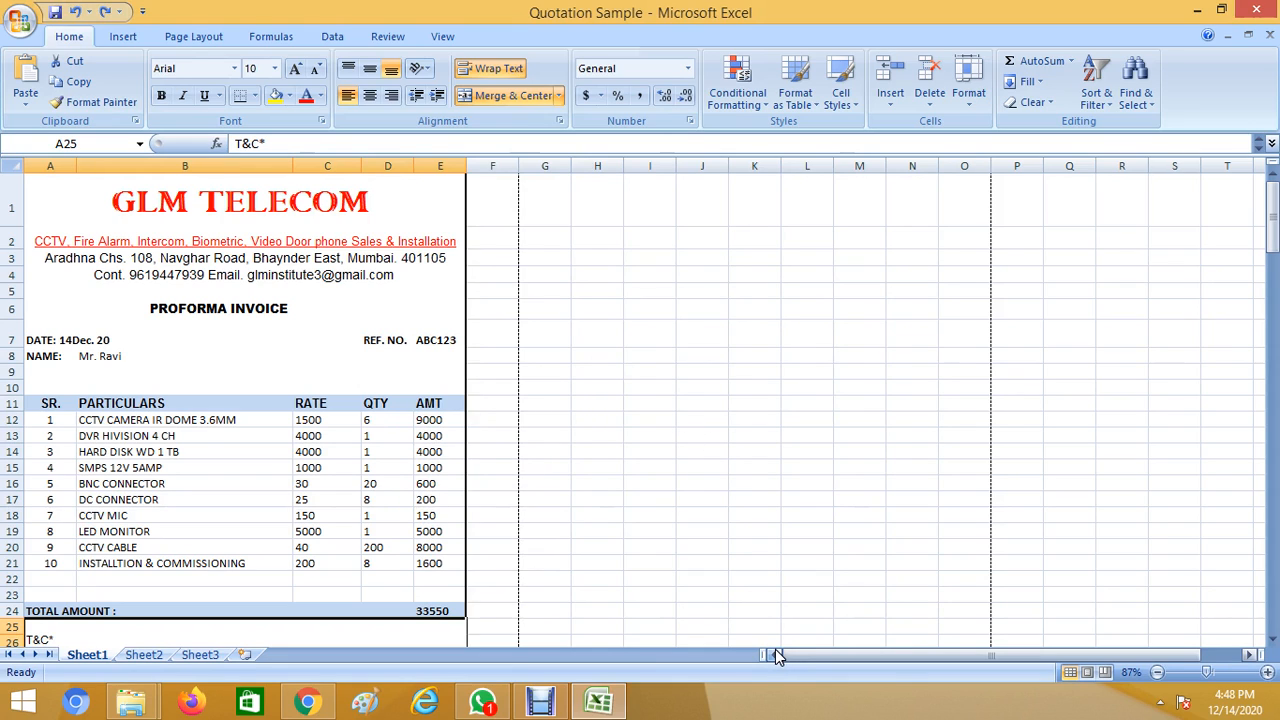
Enter the contact phone number in I8 at font size 28 with yellow fill.
{"action": "left_click", "coordinate": [612, 356]}
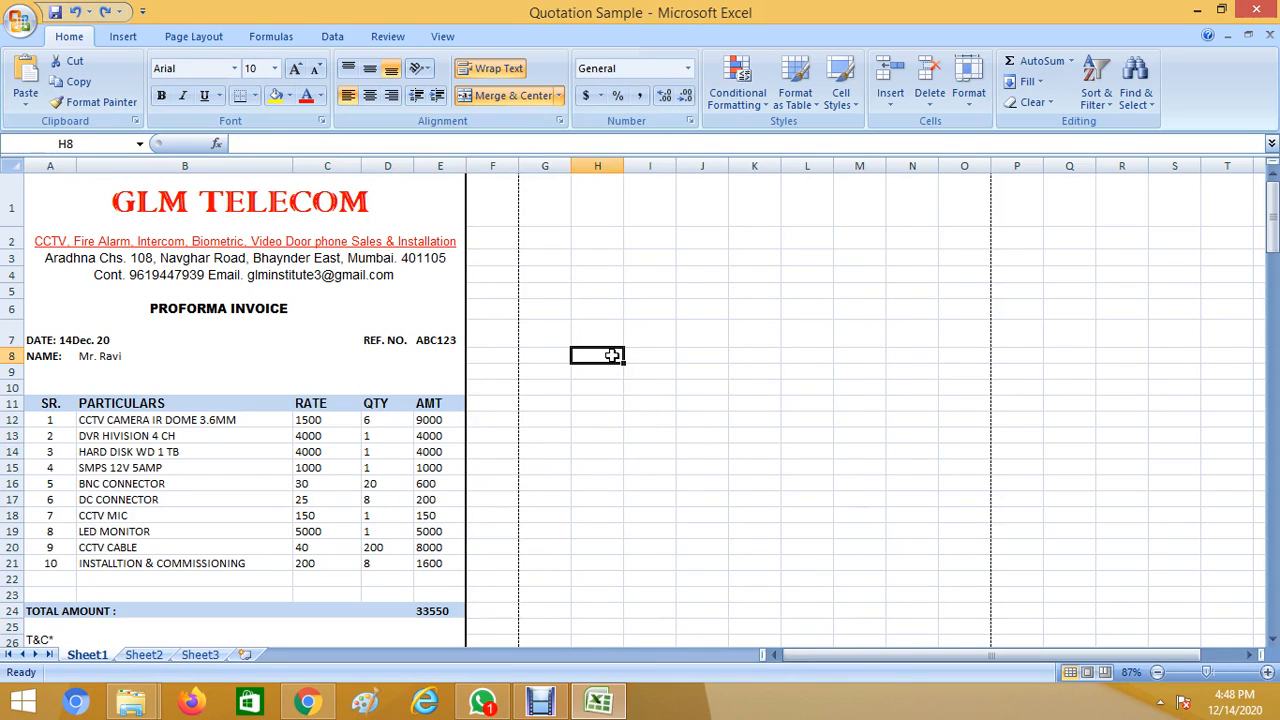
{"action": "left_click", "coordinate": [630, 354]}
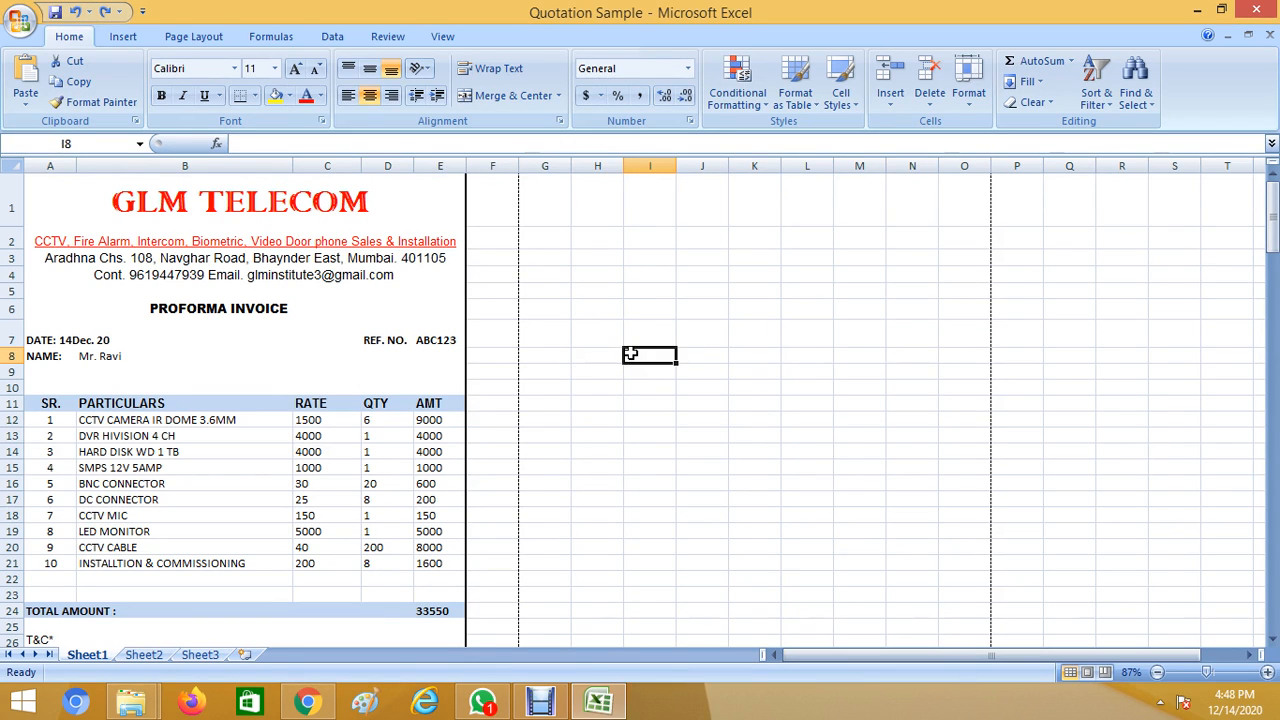
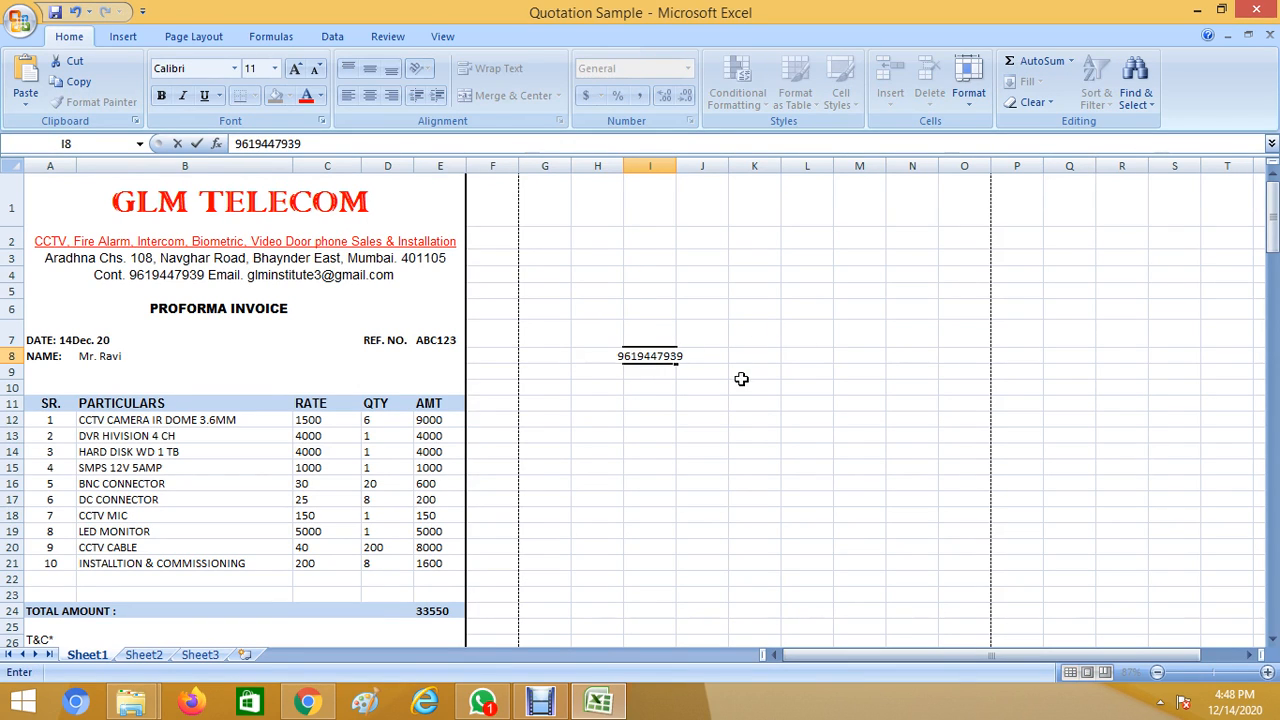
{"action": "left_click", "coordinate": [814, 451]}
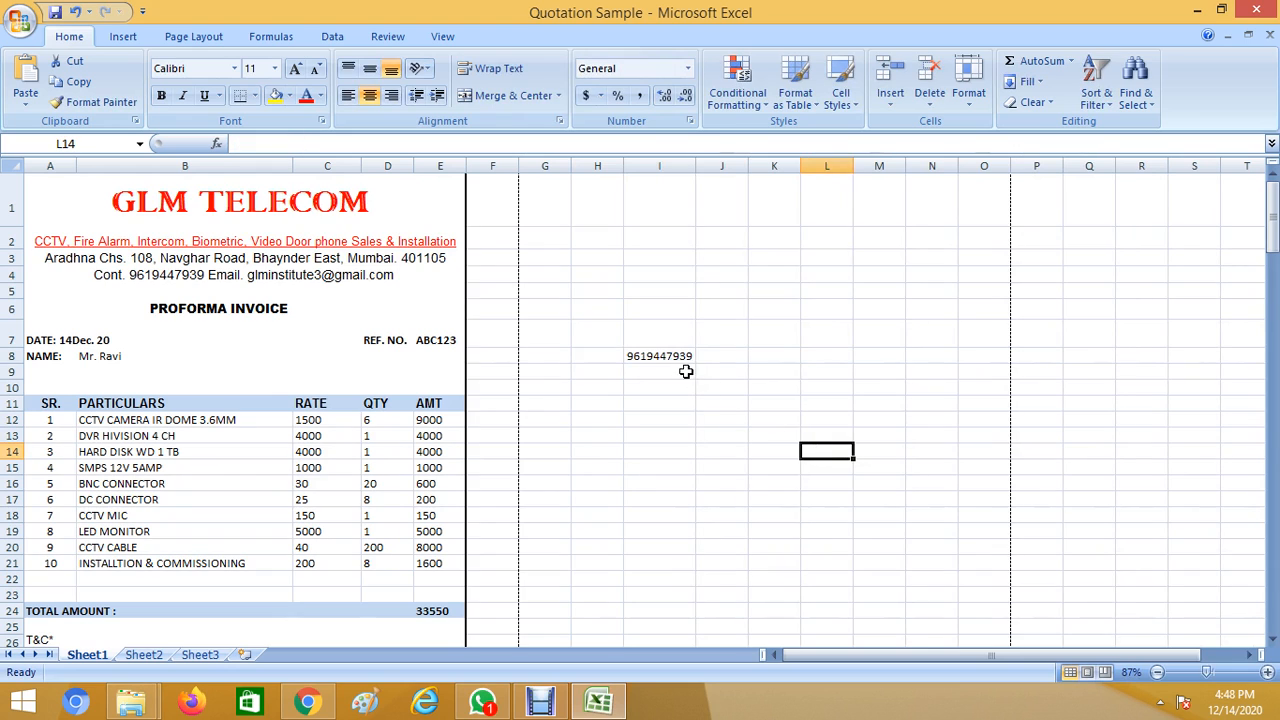
{"action": "left_click", "coordinate": [679, 356]}
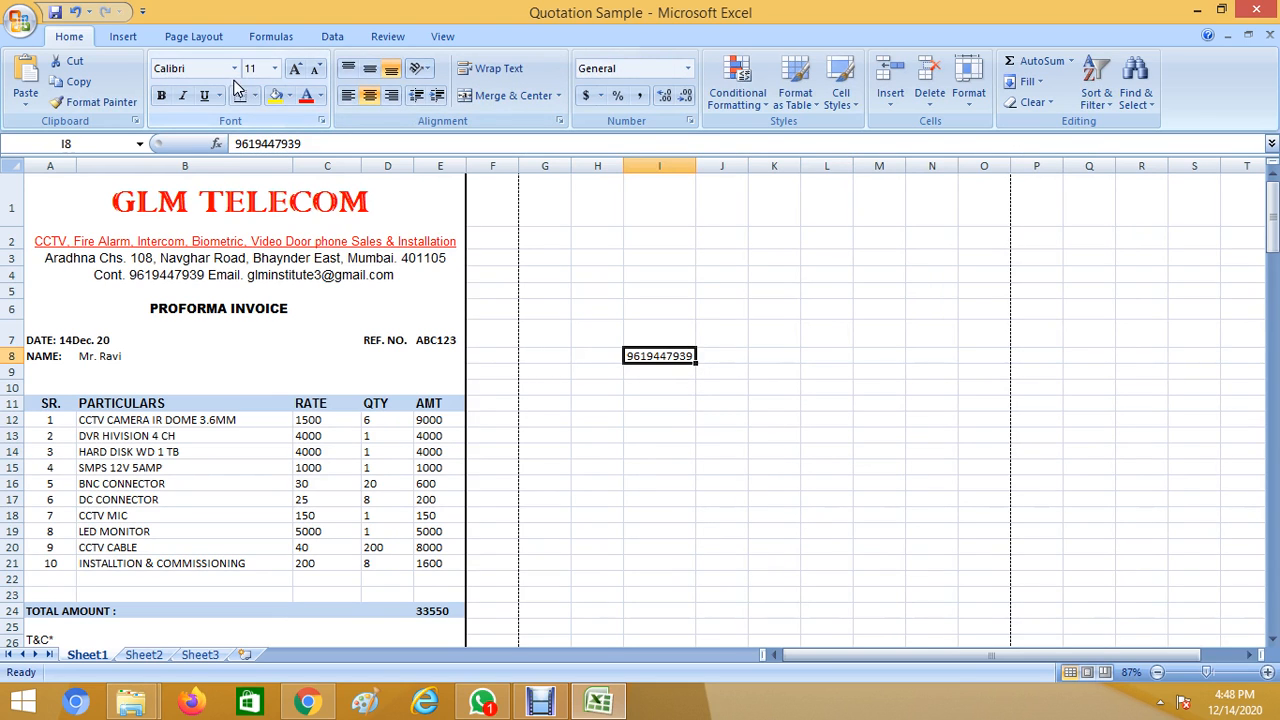
{"action": "left_click", "coordinate": [275, 69]}
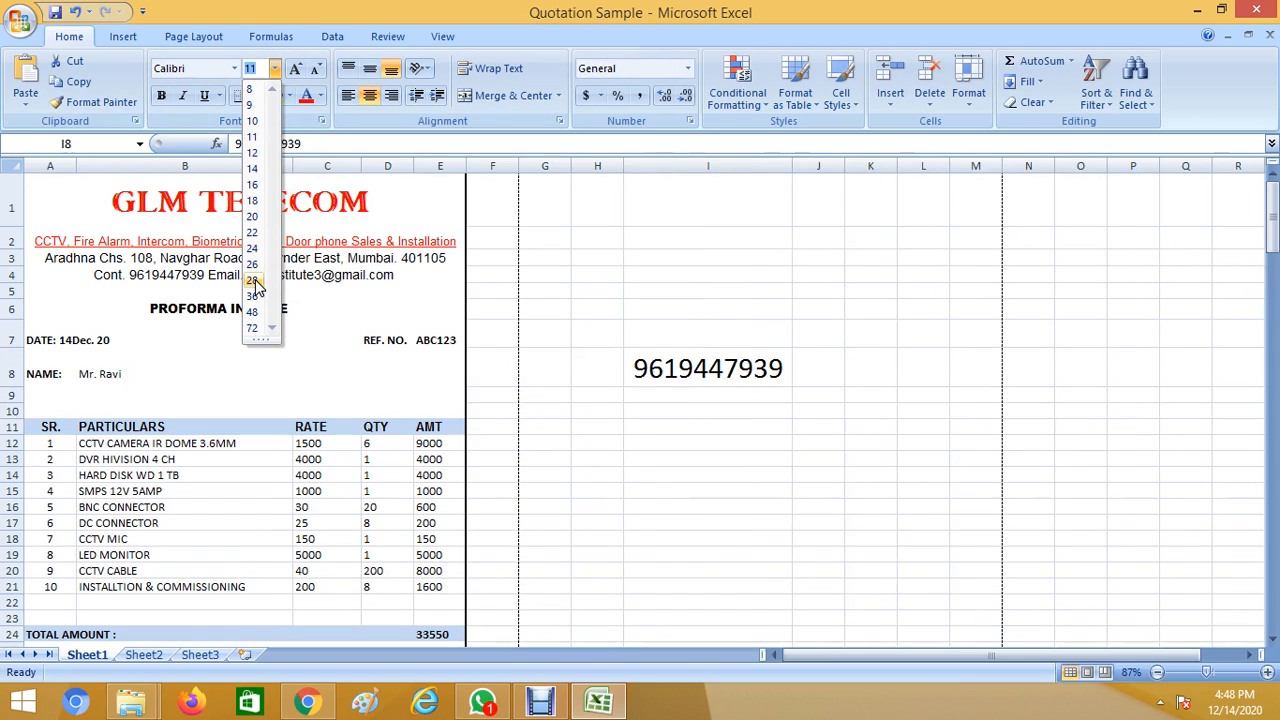
{"action": "left_click", "coordinate": [253, 281]}
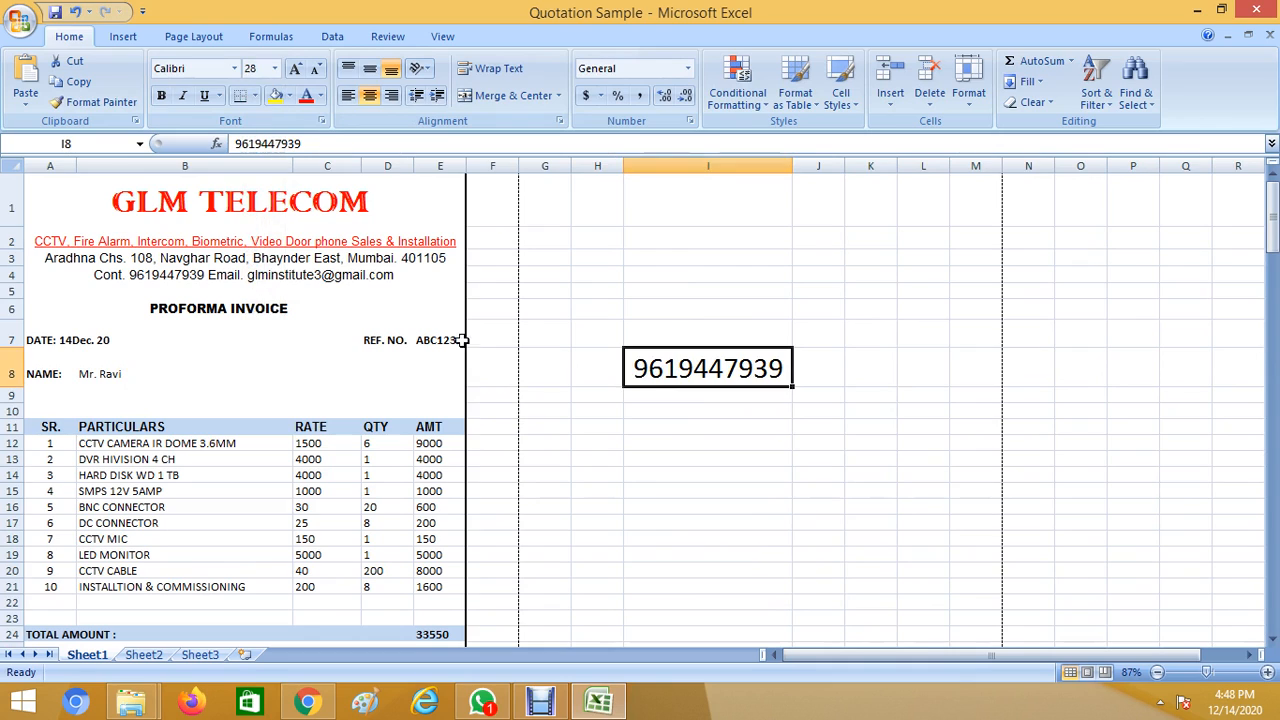
{"action": "left_click", "coordinate": [276, 96]}
Add the label 'Whatspp.' in I7, then switch to Chrome's GLM Institute page.
{"action": "left_click", "coordinate": [710, 327]}
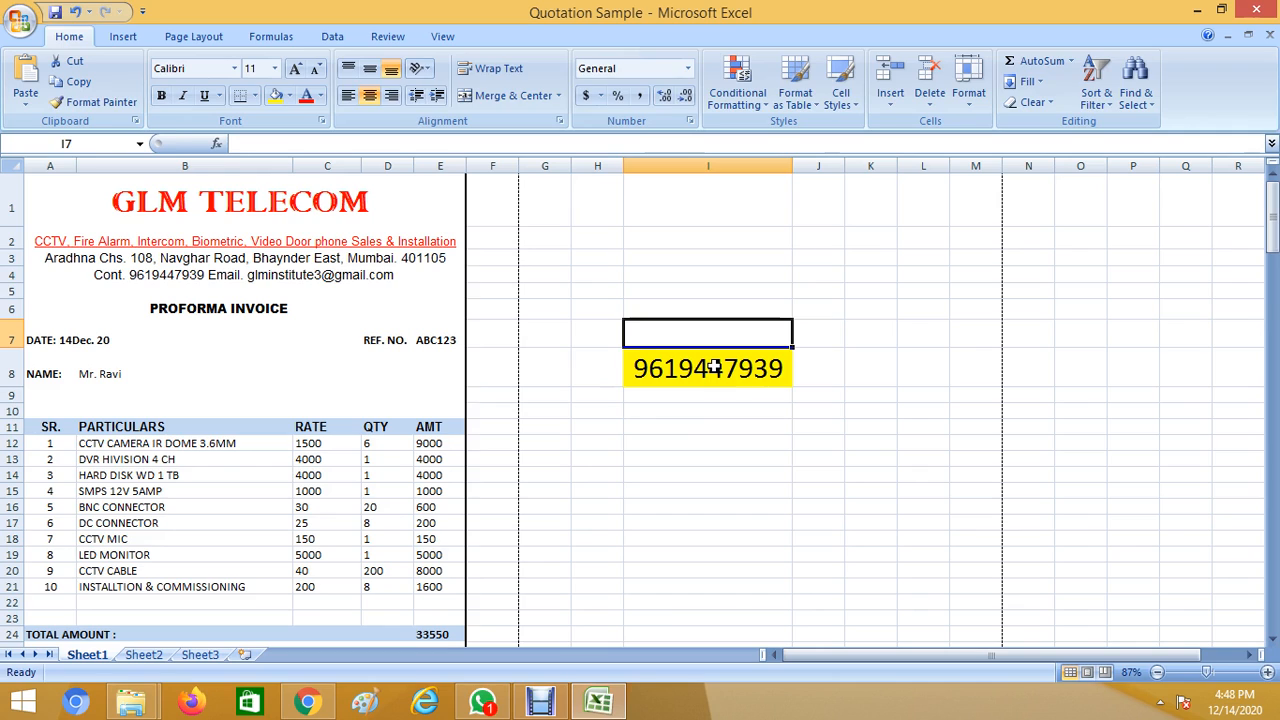
{"action": "type", "text": "Wha"}
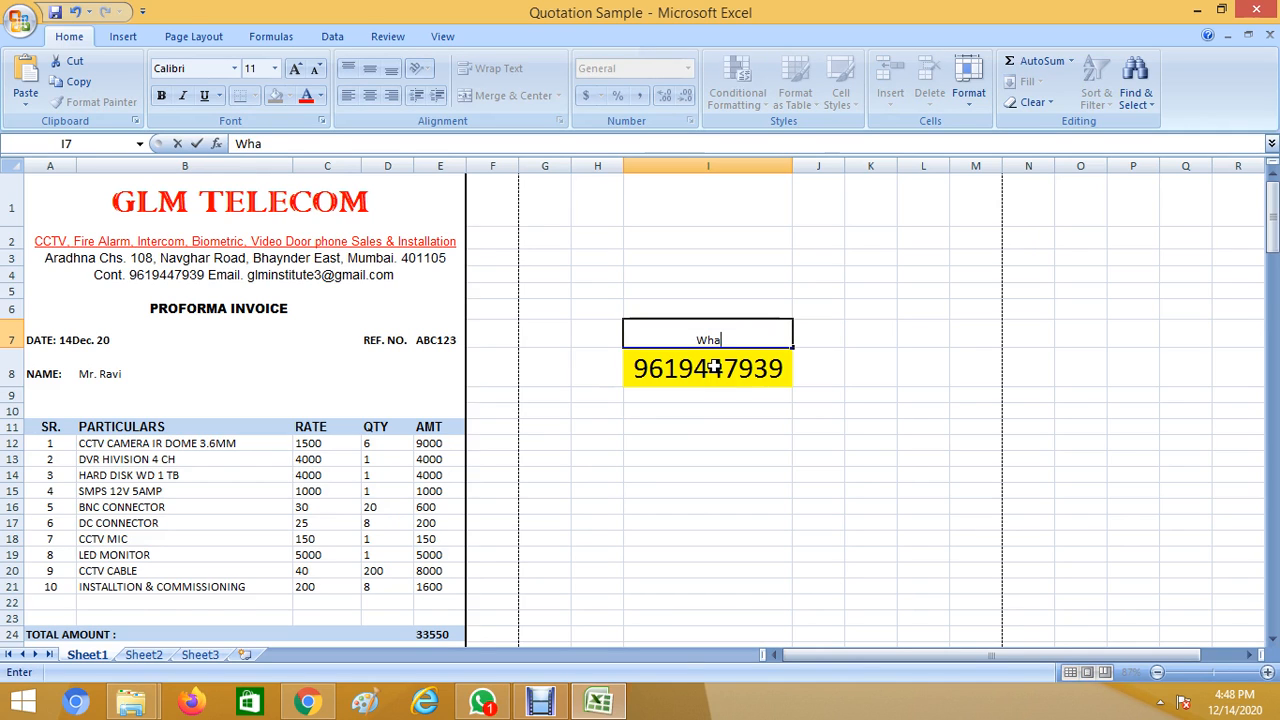
{"action": "type", "text": "tspp."}
{"action": "left_click", "coordinate": [858, 503]}
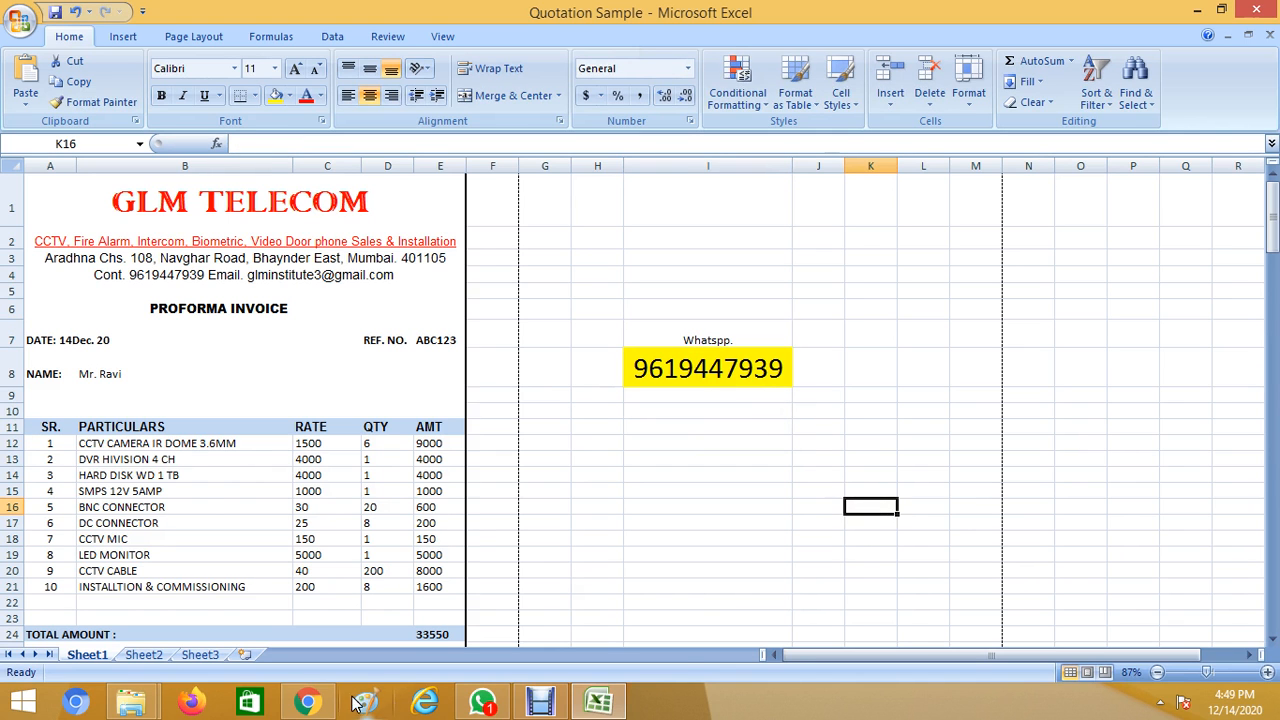
{"action": "left_click", "coordinate": [307, 702]}
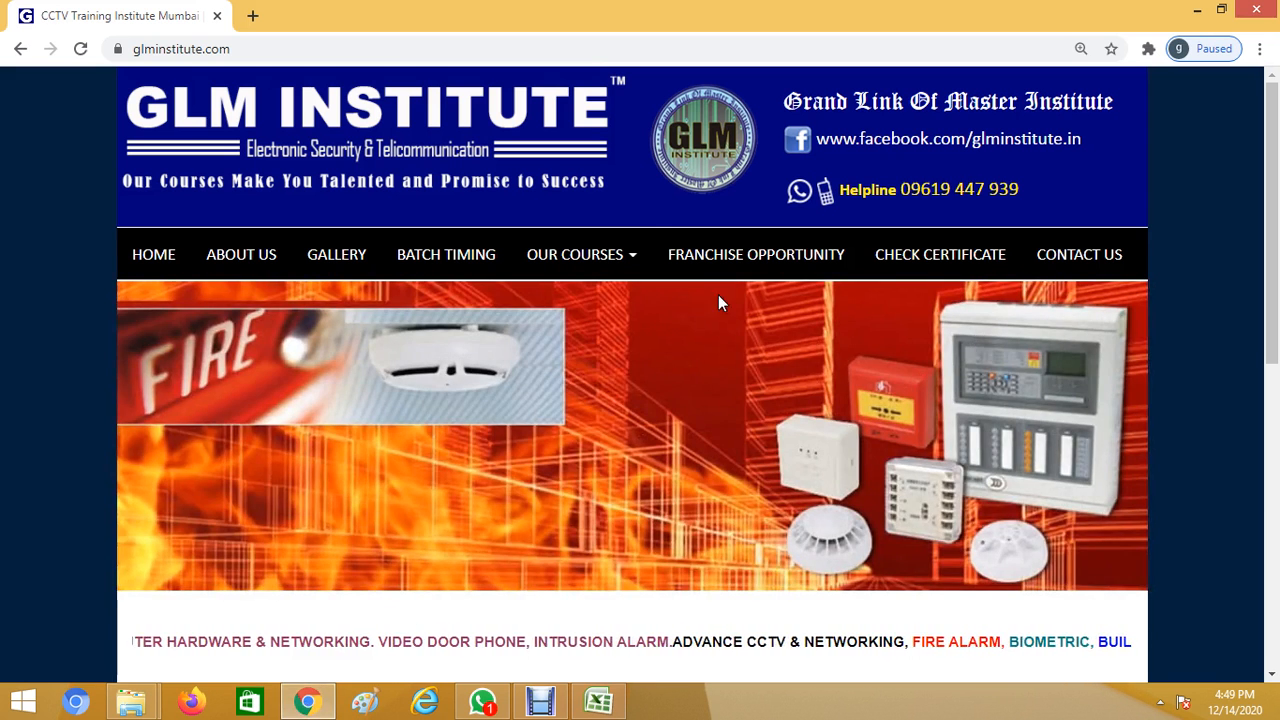